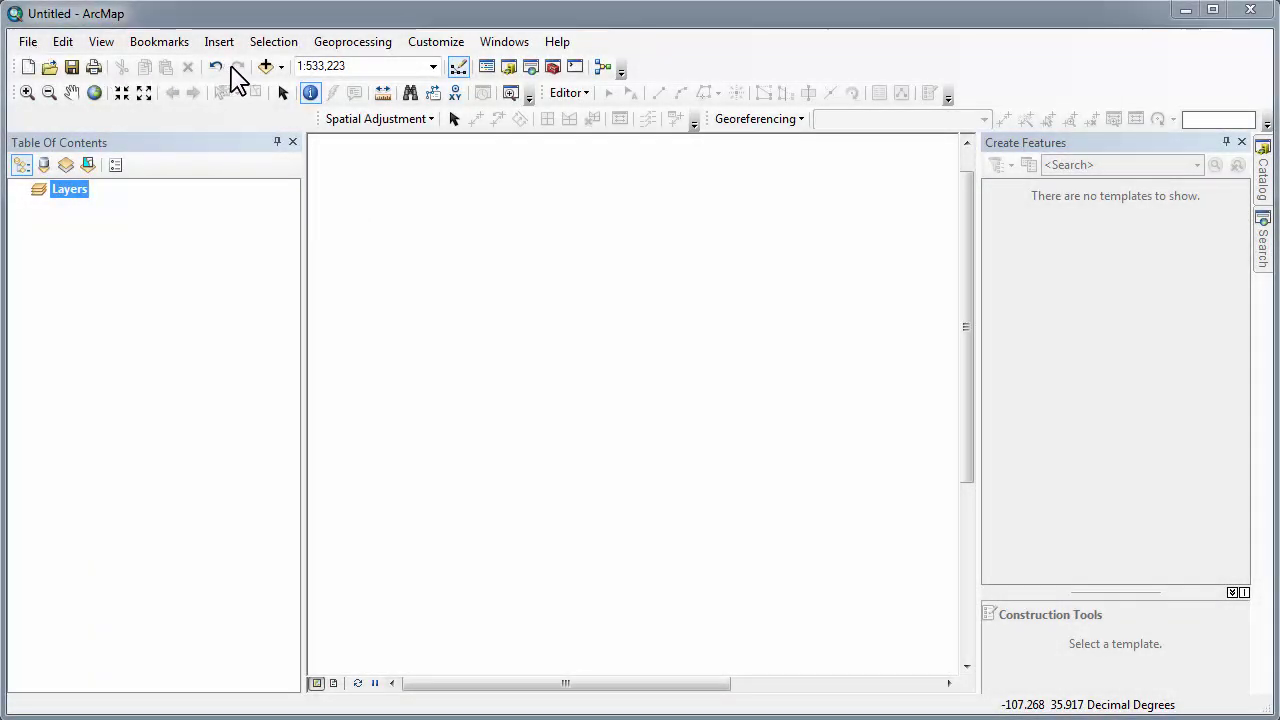
# Step: Add the grdn36w107_1_ProjectRaster.tif elevation raster to the map through Add Data
pyautogui.click(266, 67)
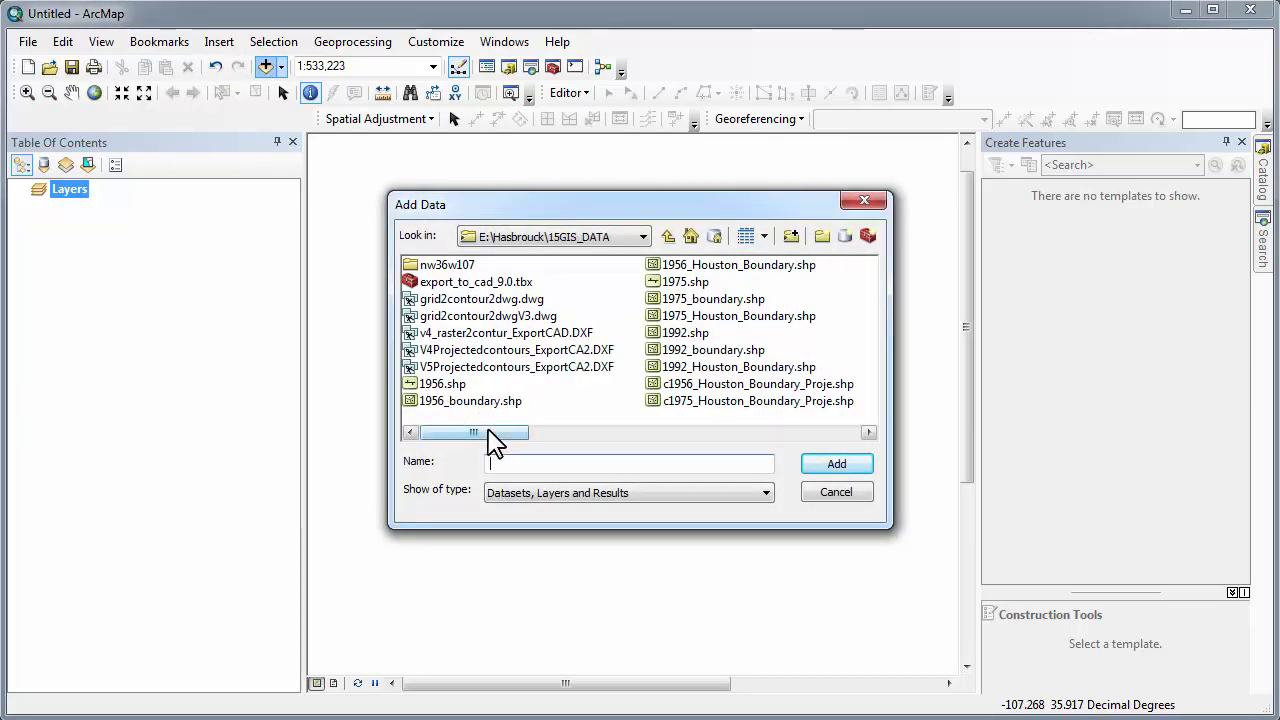
pyautogui.moveTo(495, 440); pyautogui.dragTo(557, 437)
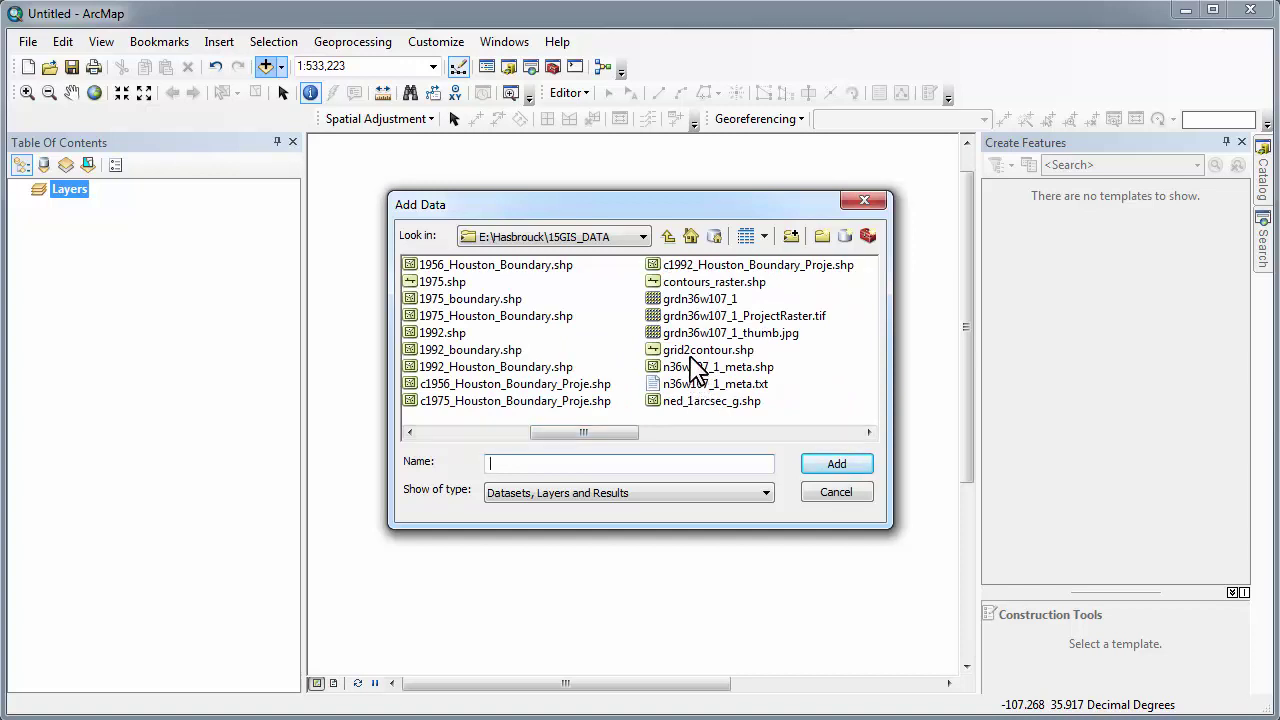
pyautogui.click(688, 303)
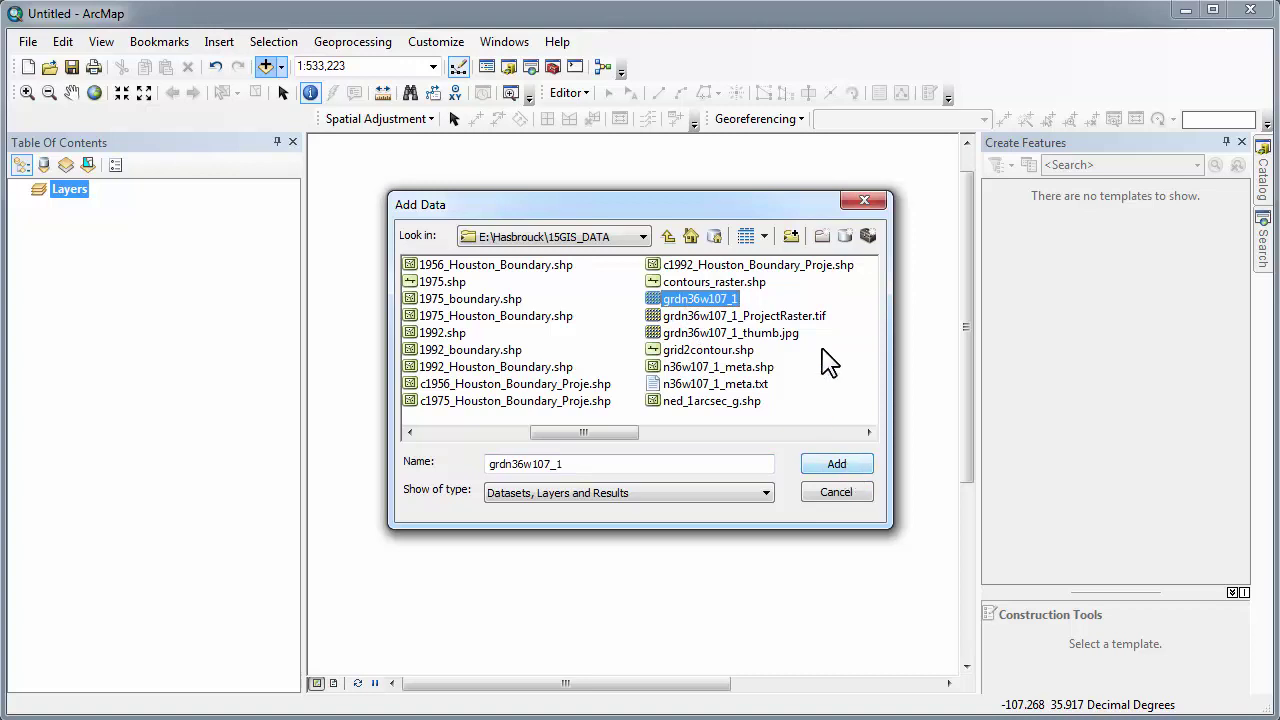
pyautogui.click(794, 318)
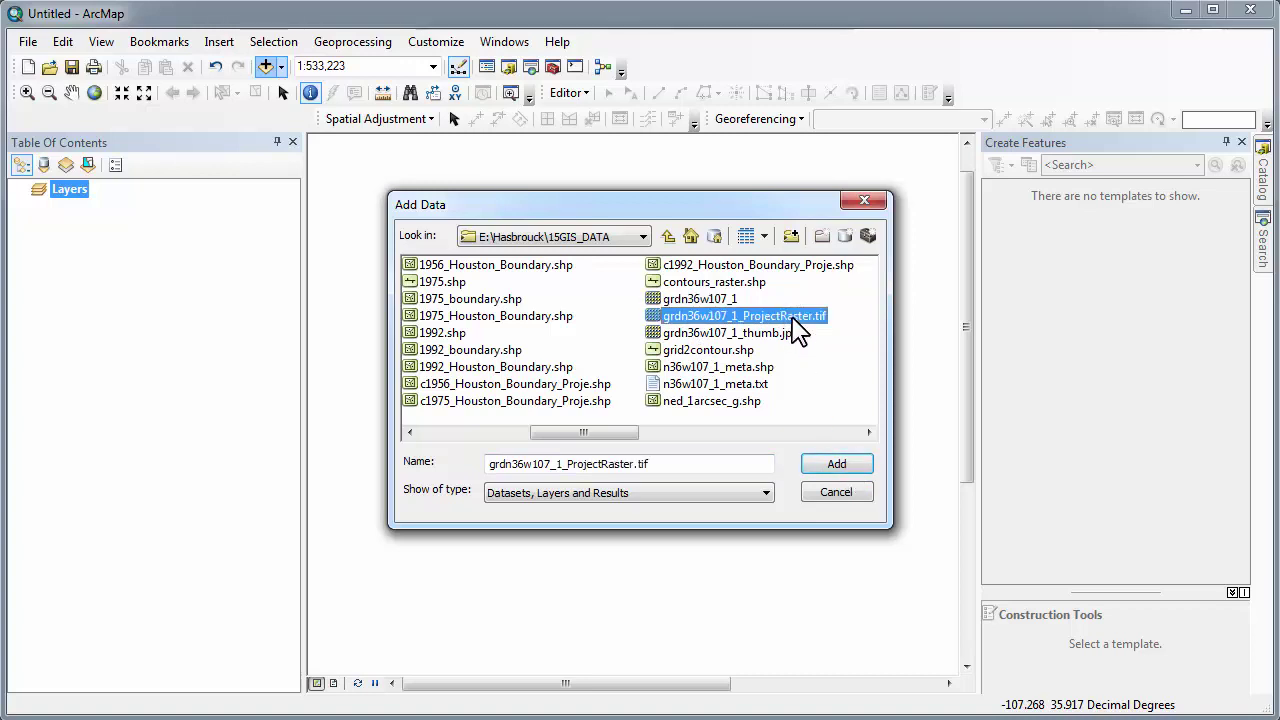
pyautogui.click(826, 468)
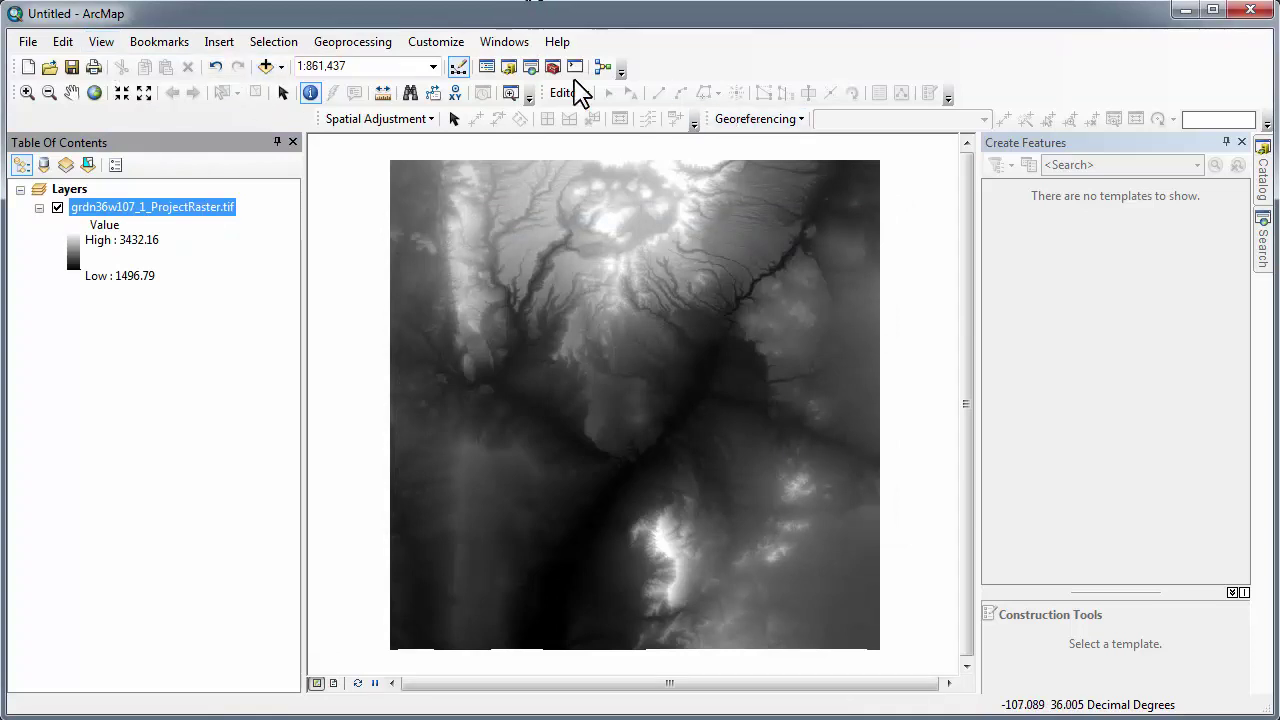
# Step: Open ArcToolbox beside the map and select Contour under Spatial Analyst Tools > Surface
pyautogui.click(553, 67)
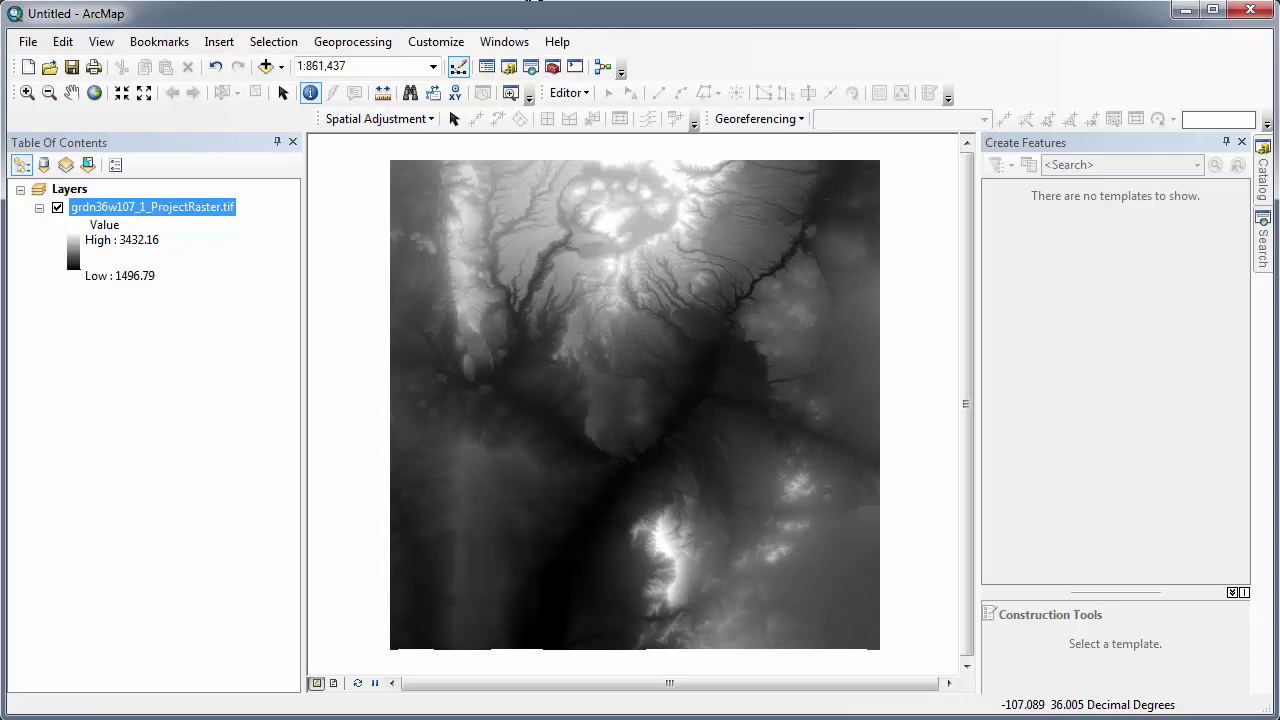
pyautogui.moveTo(130, 12); pyautogui.dragTo(895, 87)
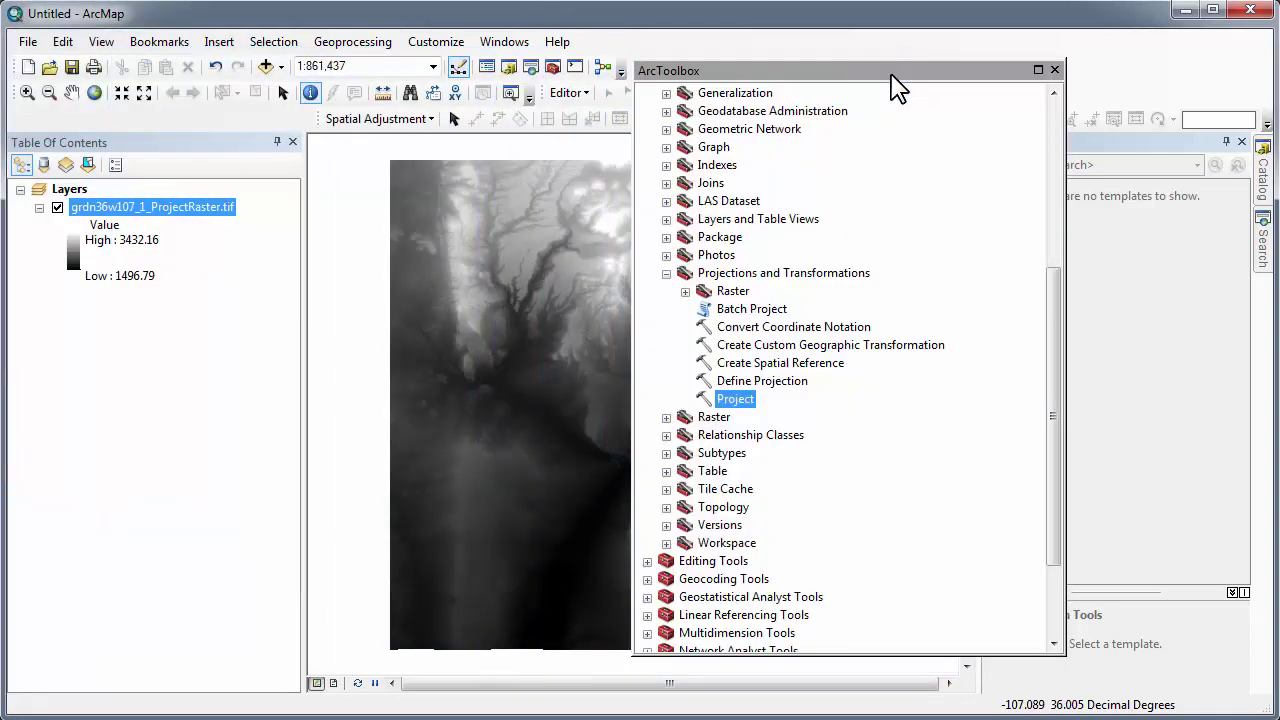
pyautogui.click(666, 273)
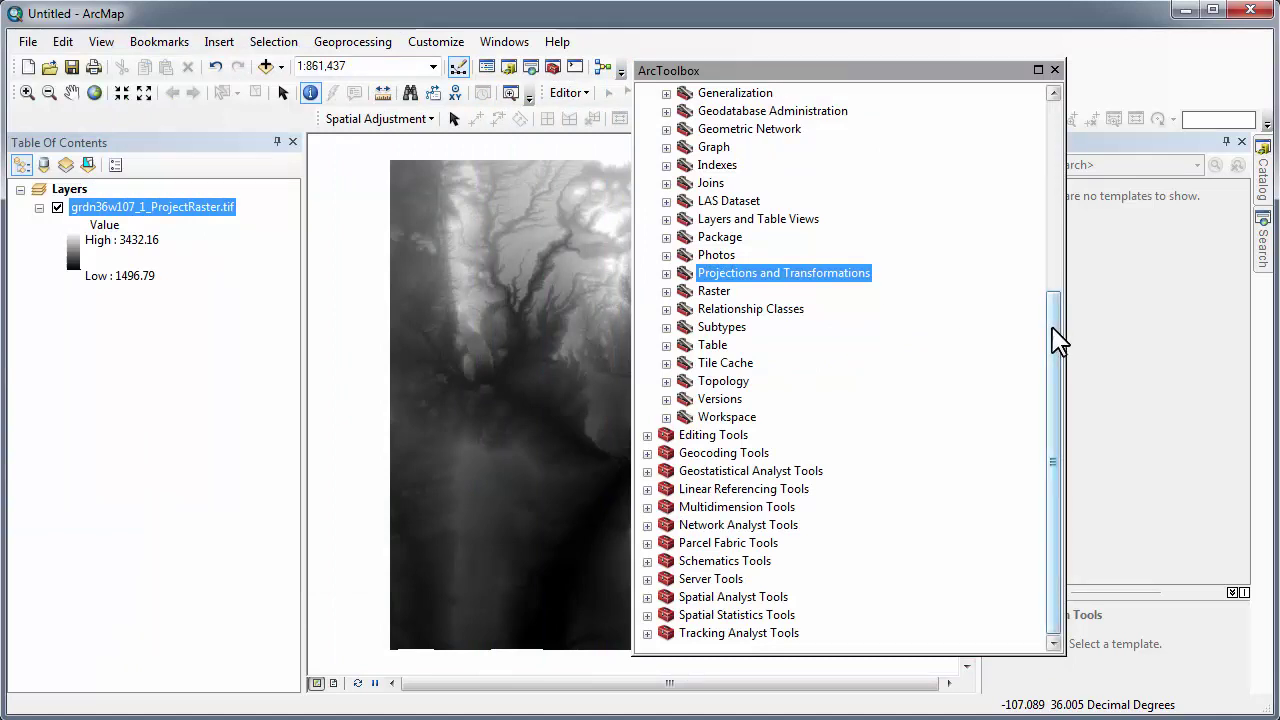
pyautogui.moveTo(1059, 340); pyautogui.dragTo(1029, 194)
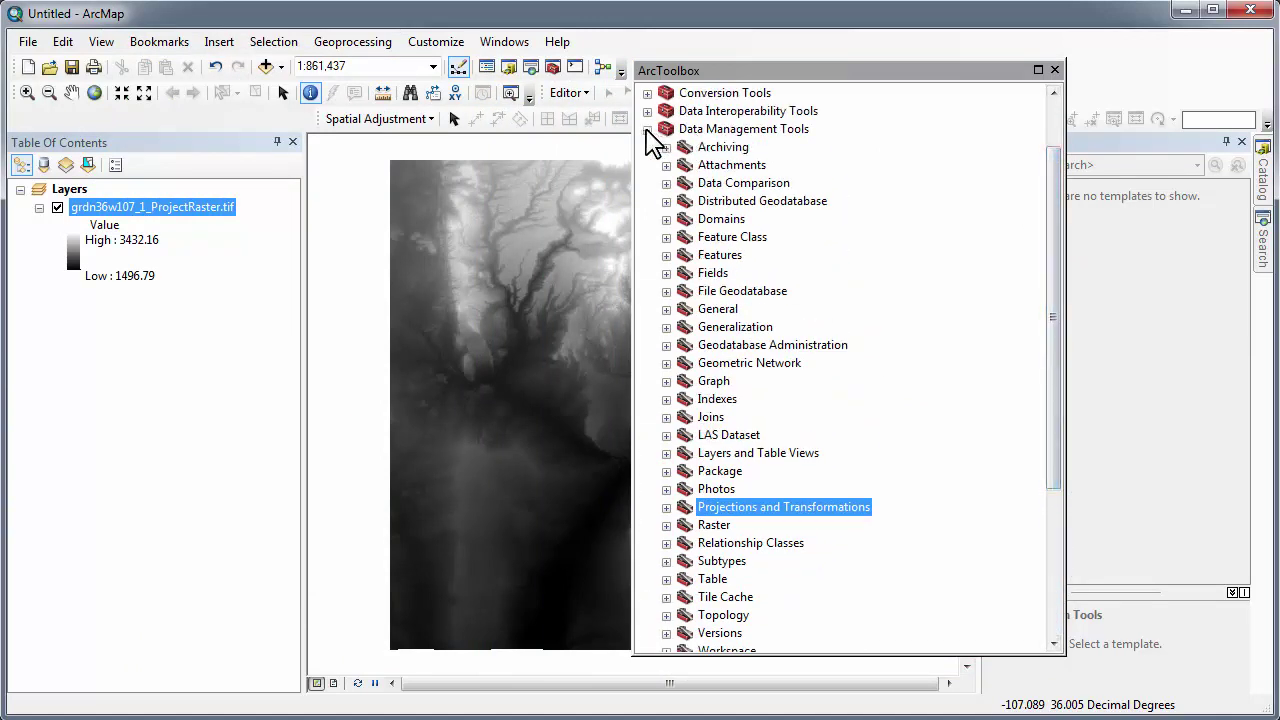
pyautogui.click(647, 129)
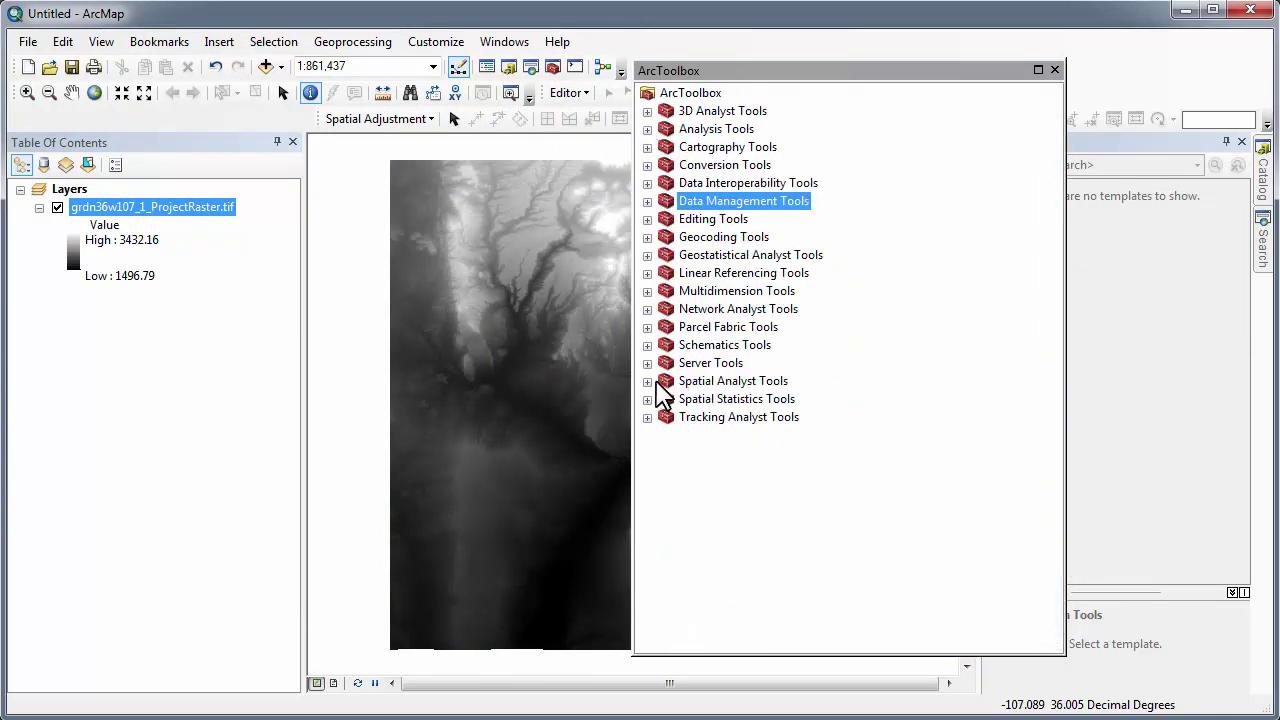
pyautogui.click(647, 381)
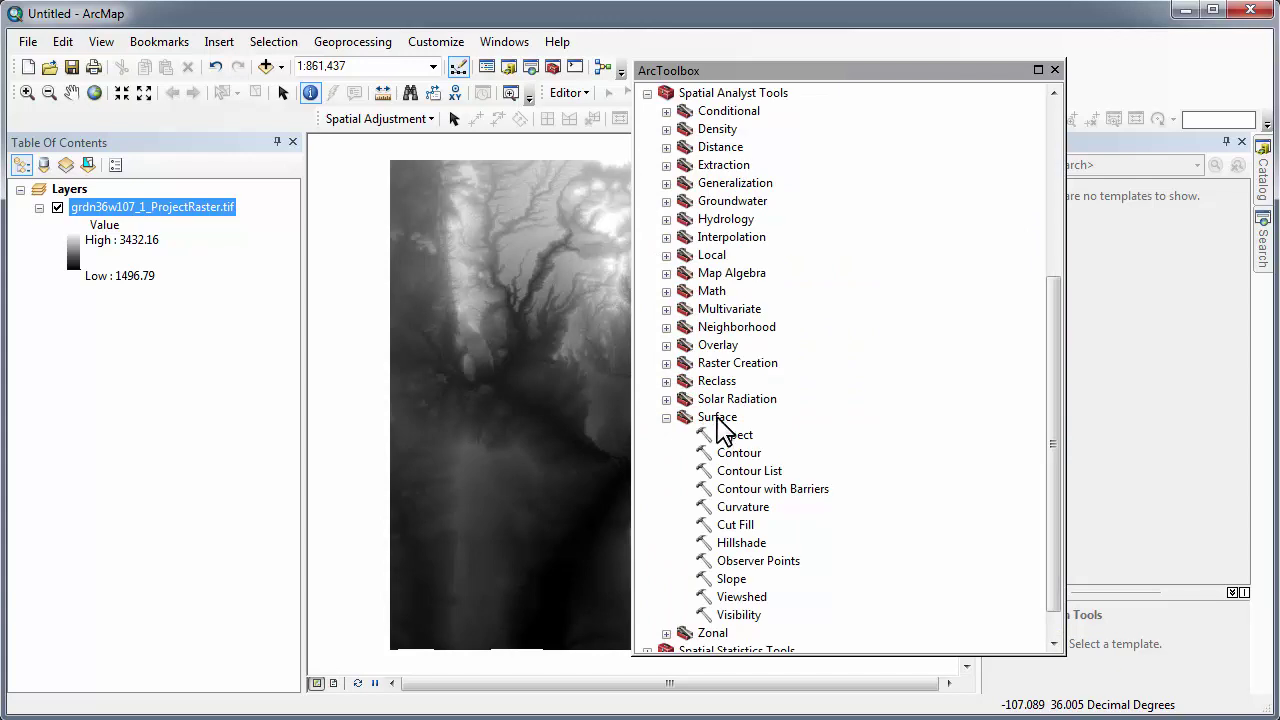
pyautogui.click(718, 418)
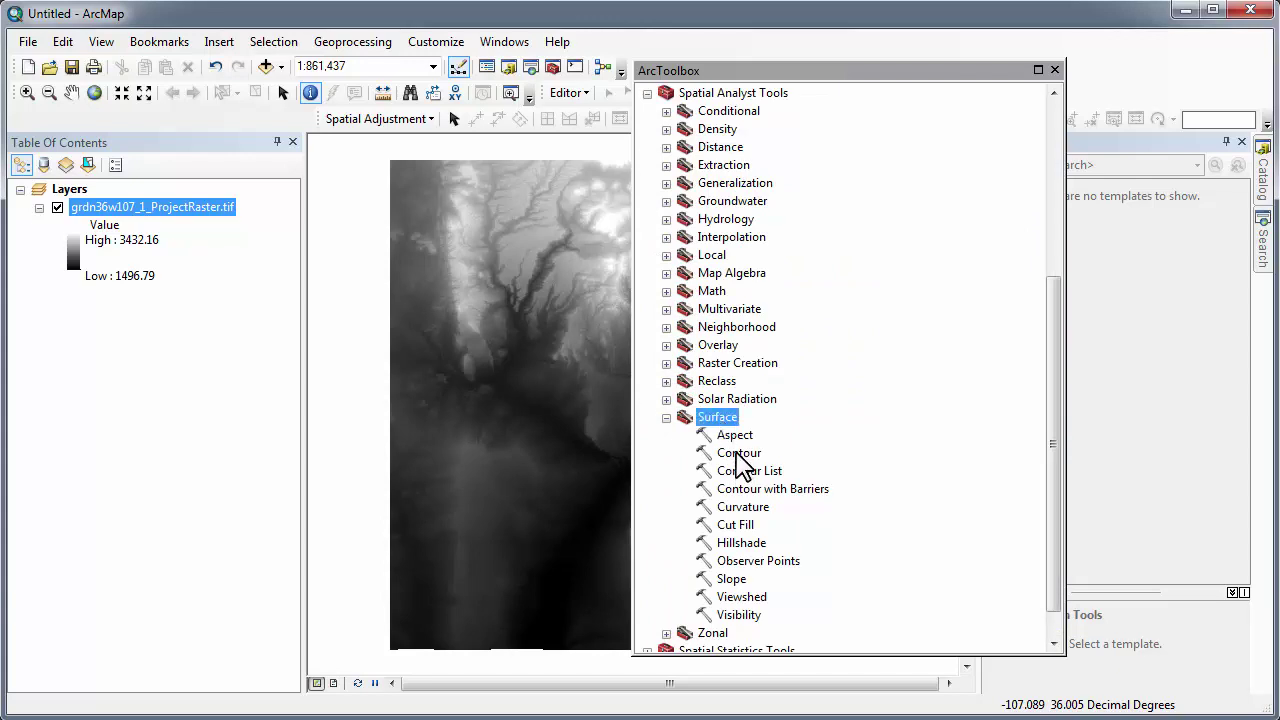
pyautogui.click(737, 453)
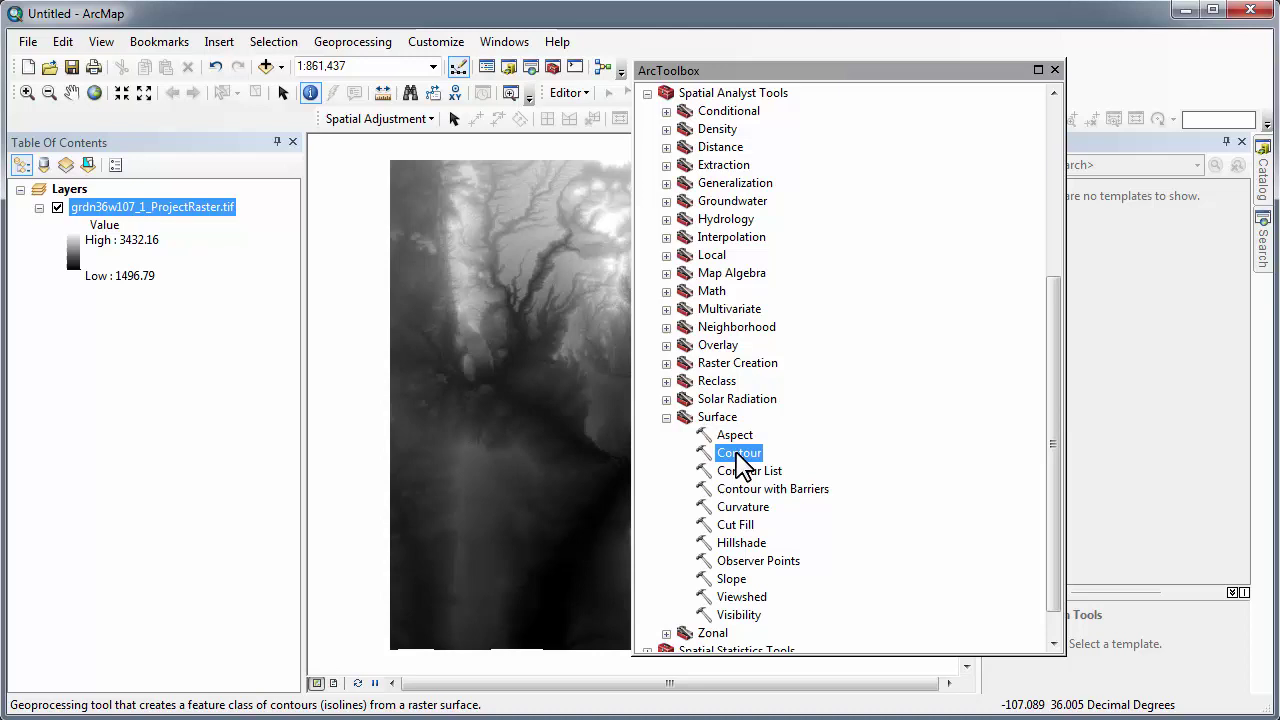
# Step: Run Contour on the elevation raster with a contour interval of 20, producing Contour_tif1
pyautogui.doubleClick(737, 453)
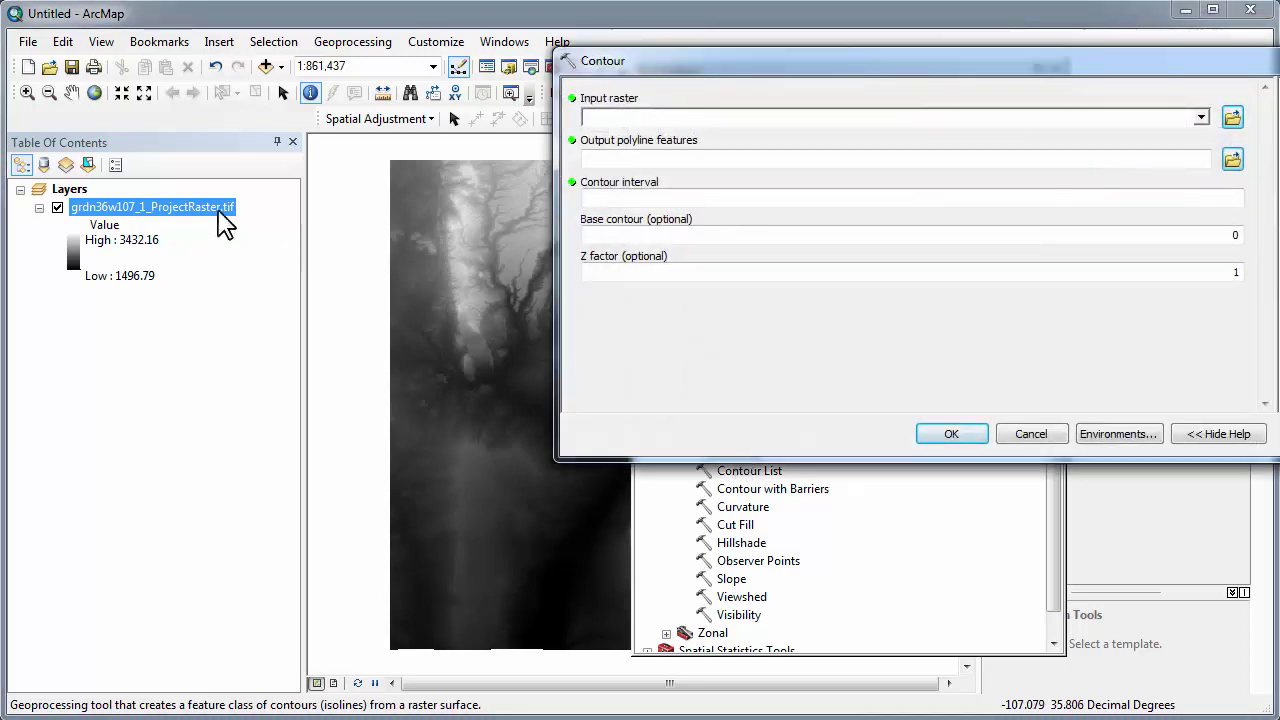
pyautogui.moveTo(193, 222); pyautogui.dragTo(622, 120)
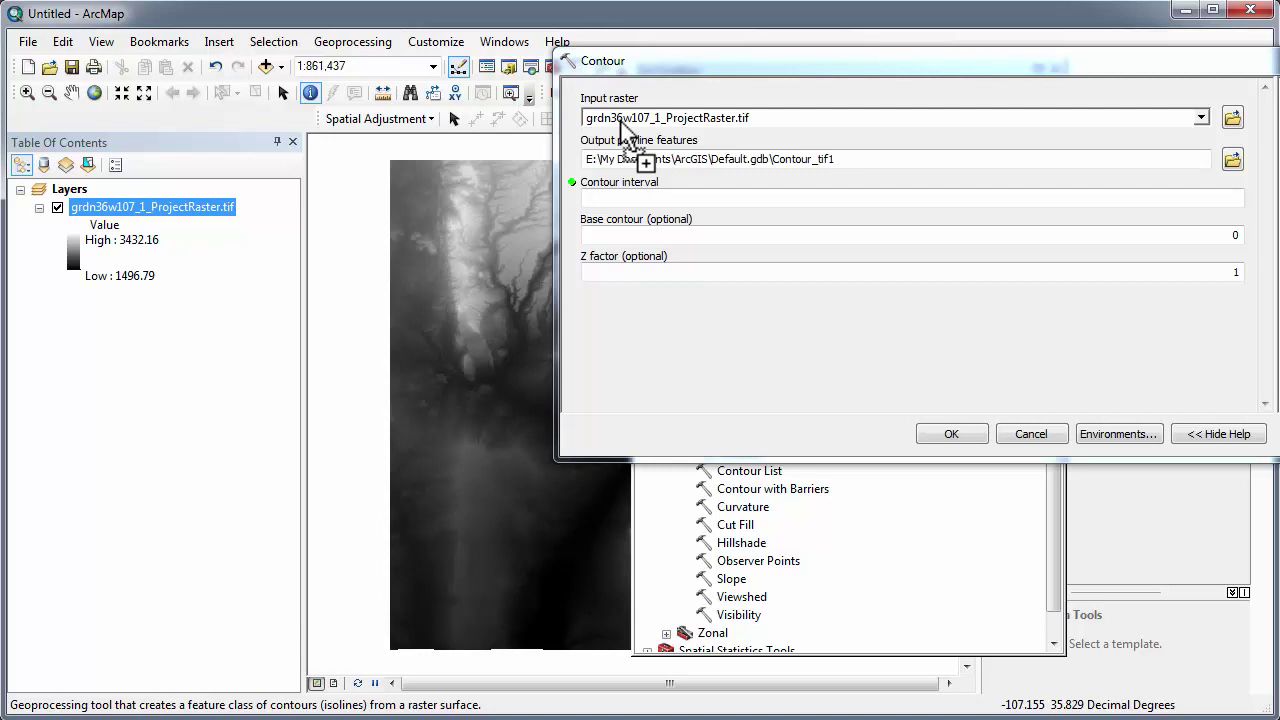
pyautogui.click(628, 198)
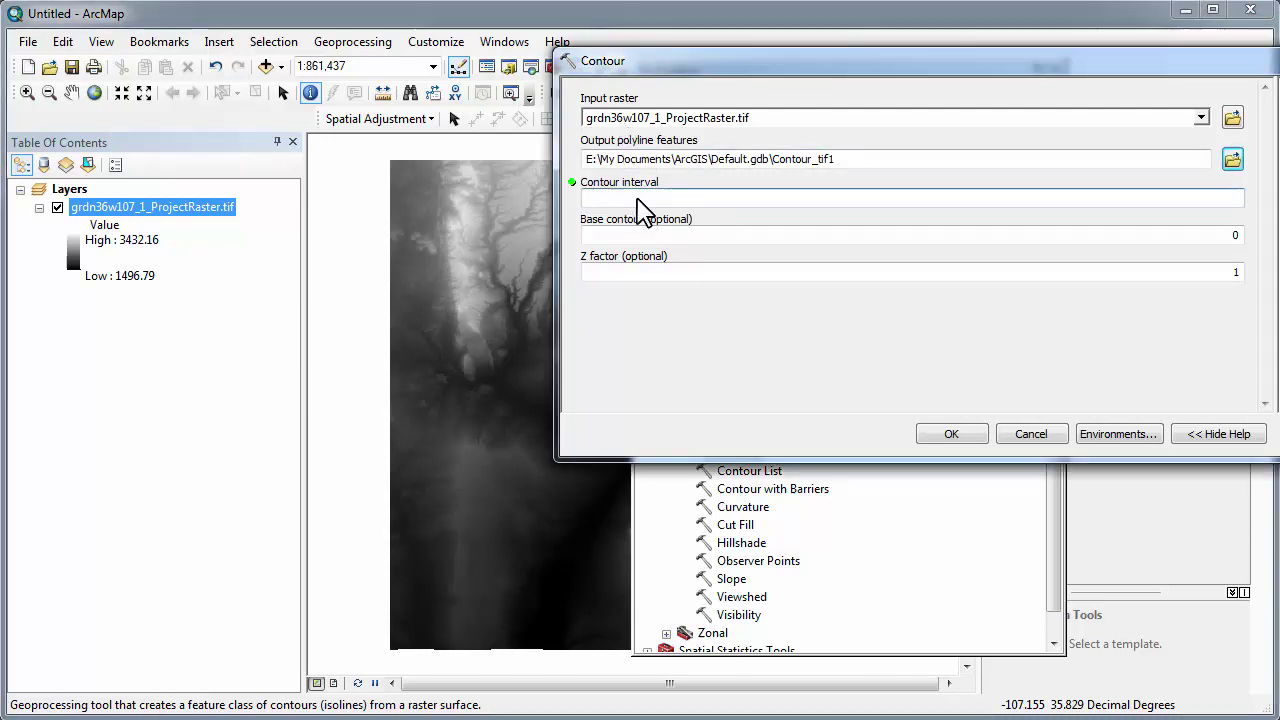
pyautogui.write('20')
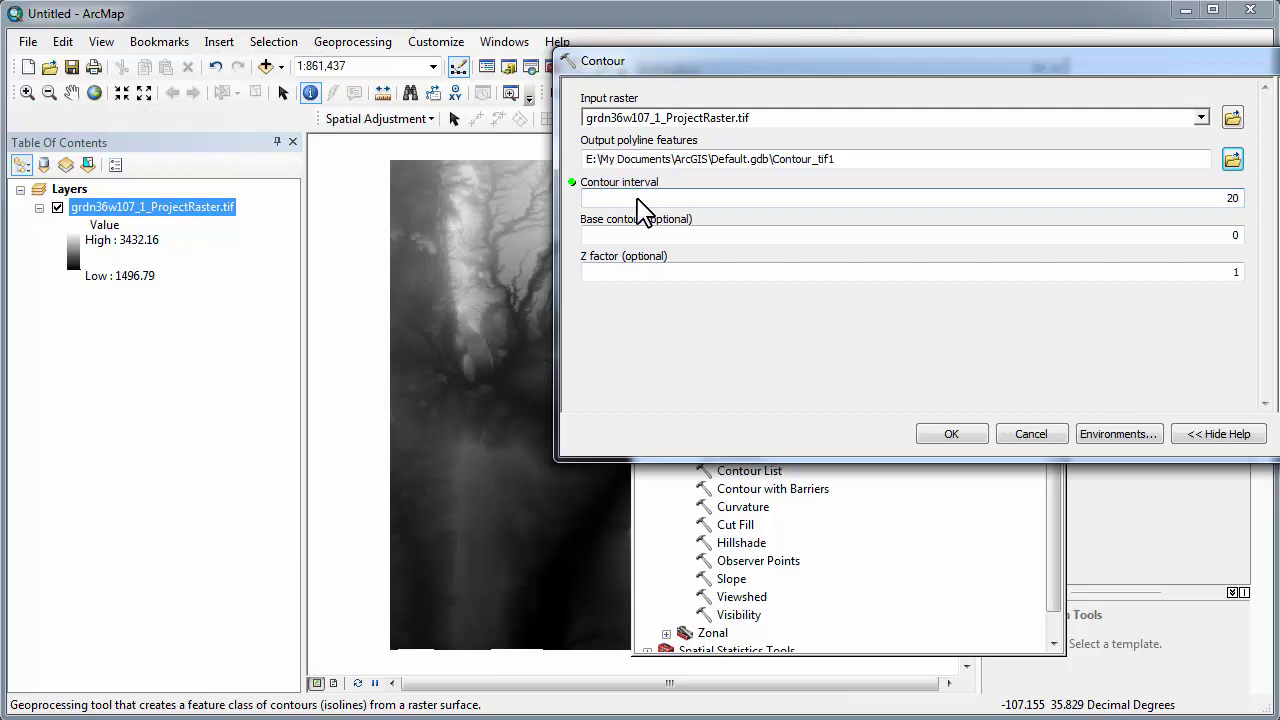
pyautogui.click(641, 234)
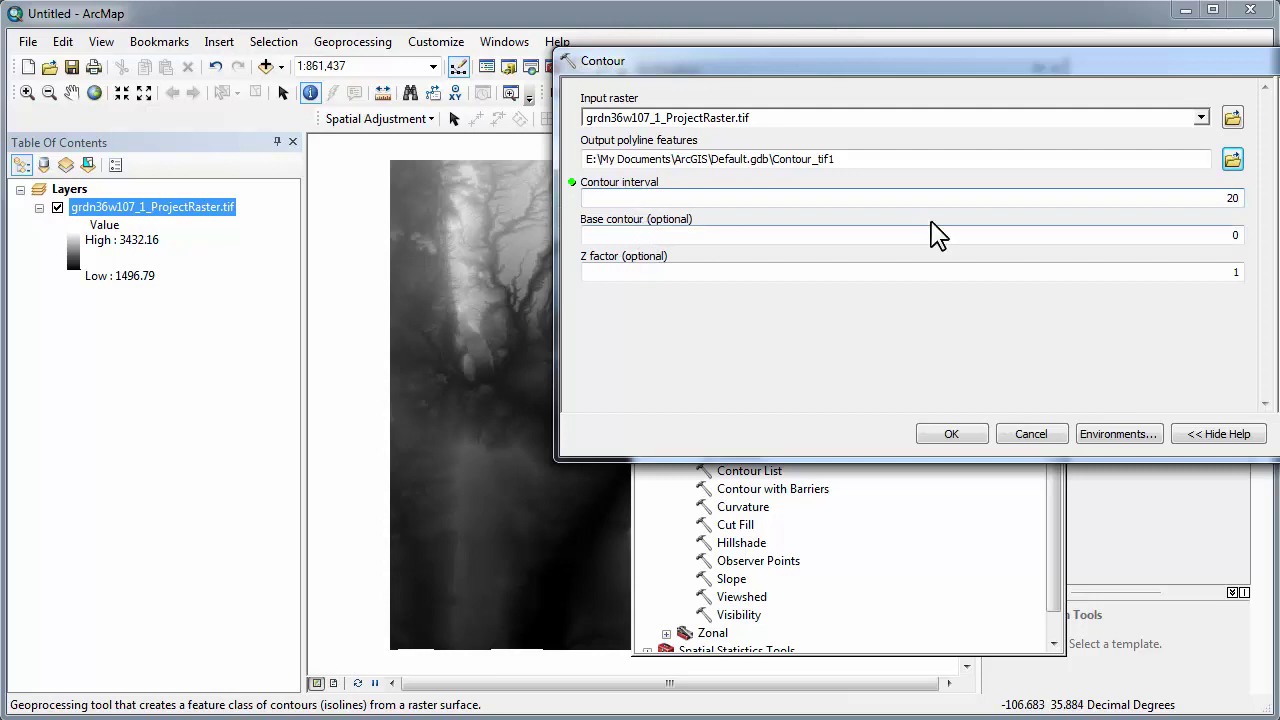
pyautogui.click(1054, 273)
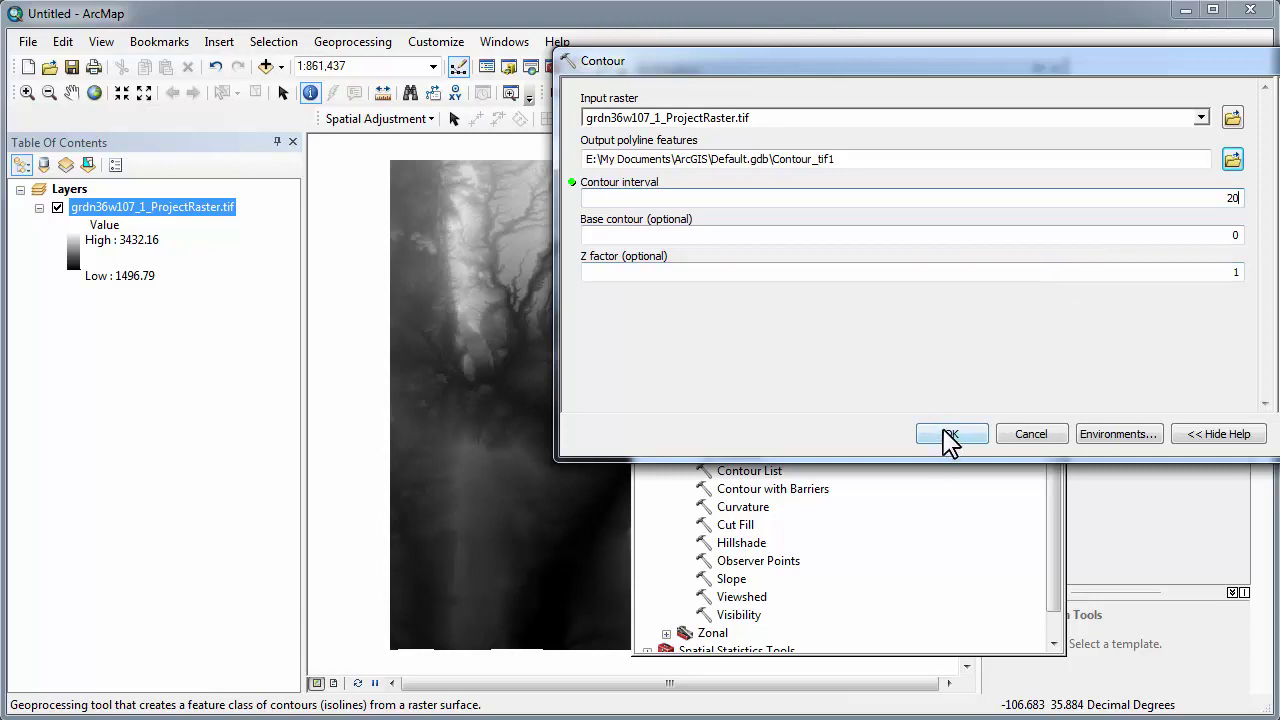
pyautogui.click(950, 437)
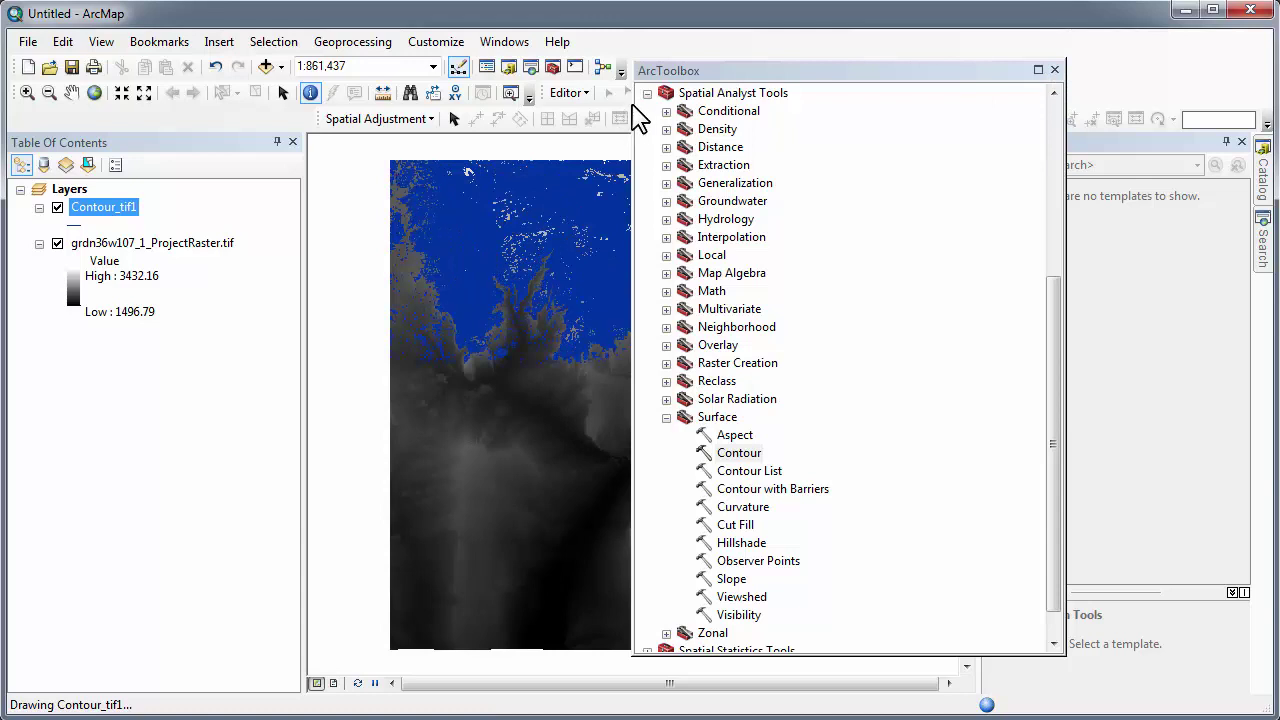
# Step: Make the ArcToolbox window narrower and dock it against the right-side panels
pyautogui.moveTo(700, 73); pyautogui.dragTo(868, 60)
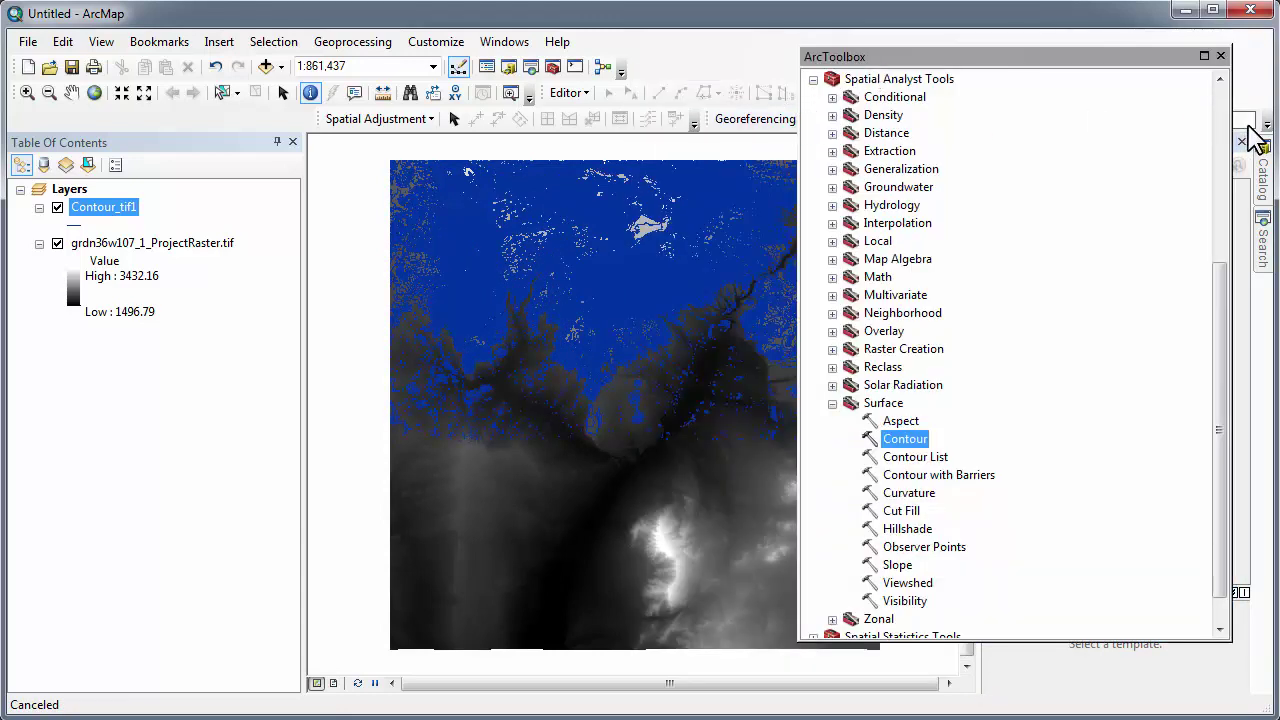
pyautogui.moveTo(1228, 97); pyautogui.dragTo(1018, 96)
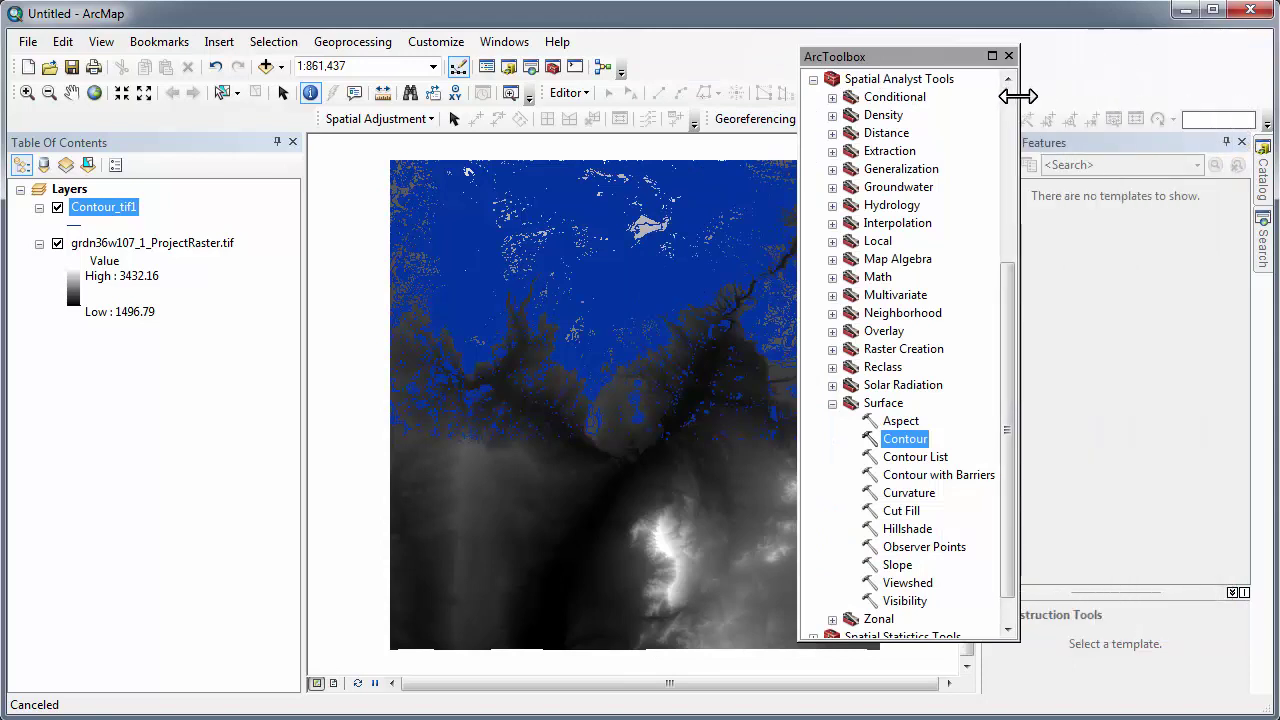
pyautogui.moveTo(920, 60); pyautogui.dragTo(1116, 62)
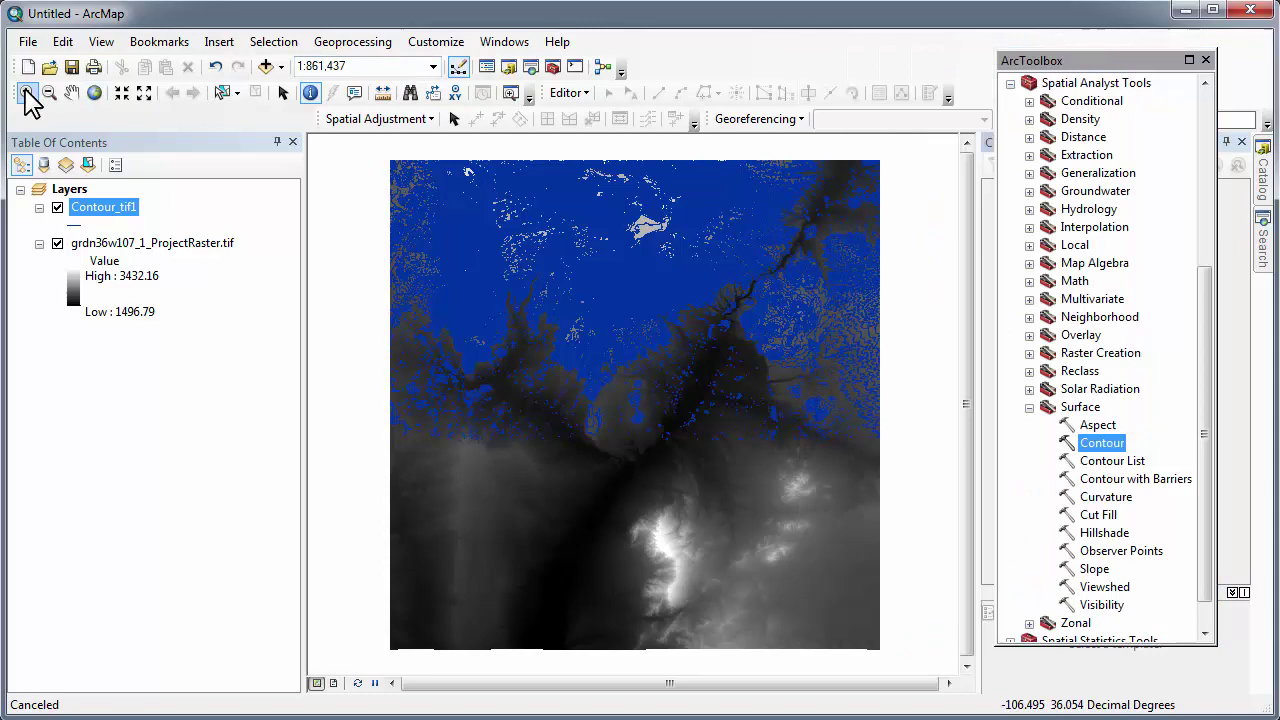
# Step: Zoom into the hilltop contours and identify one line, confirming its Contour value is 3000
pyautogui.click(27, 93)
pyautogui.moveTo(543, 149); pyautogui.dragTo(686, 271)
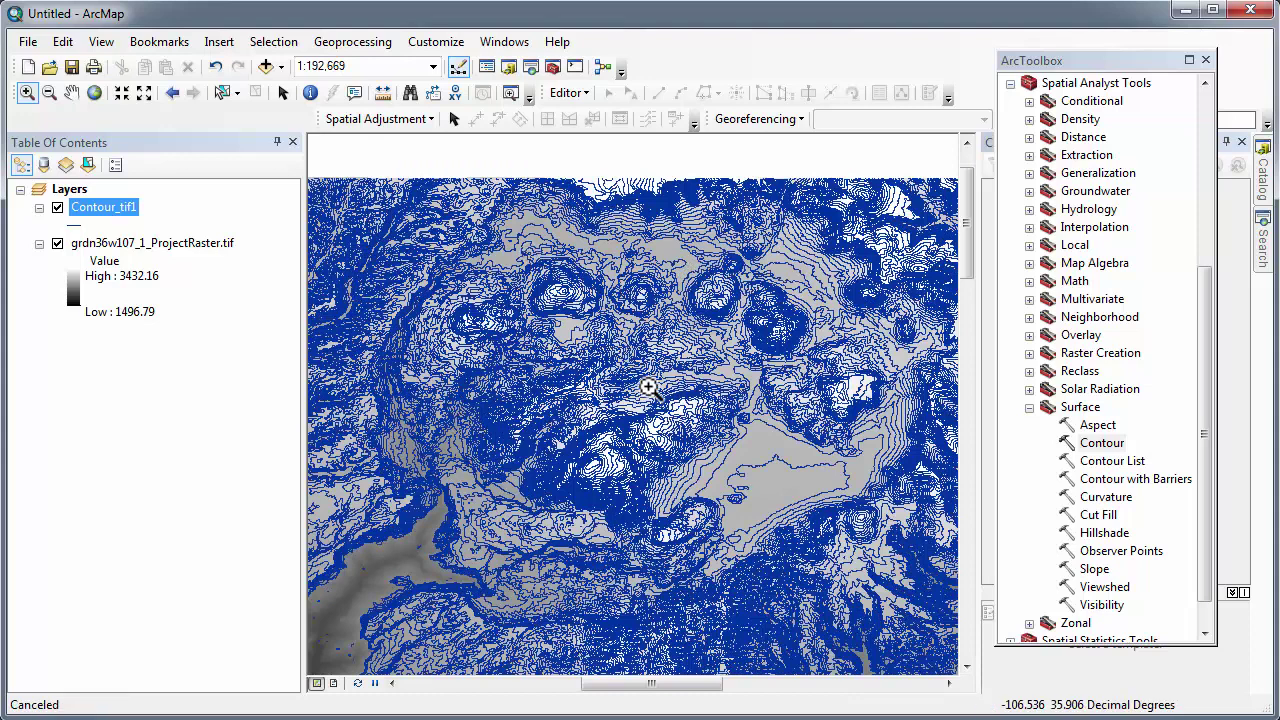
pyautogui.click(648, 387)
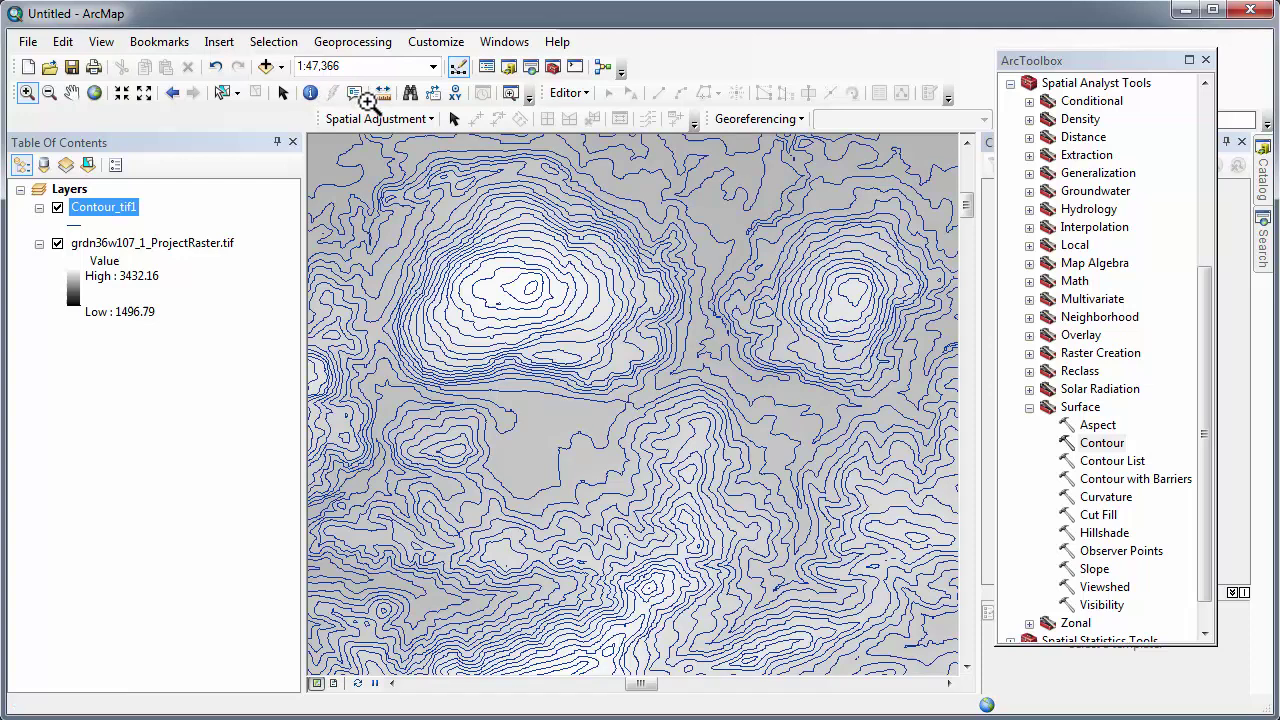
pyautogui.click(316, 95)
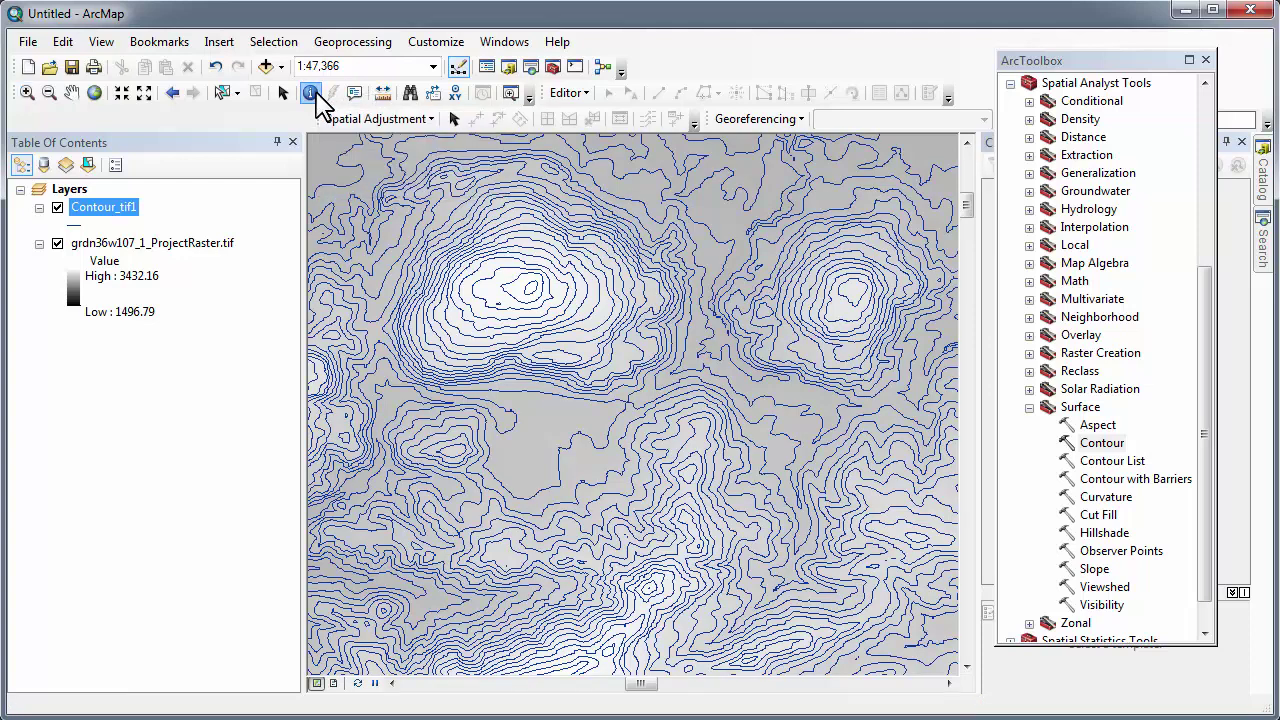
pyautogui.click(517, 296)
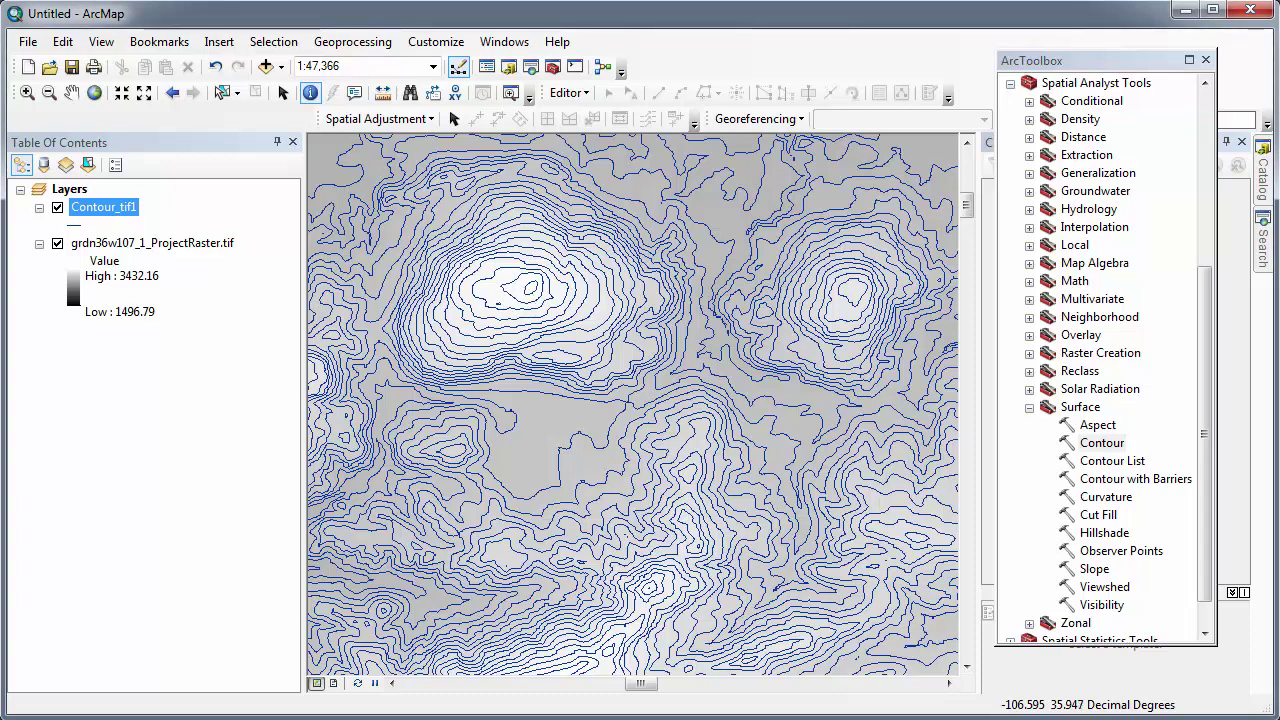
pyautogui.moveTo(337, 194); pyautogui.dragTo(708, 186)
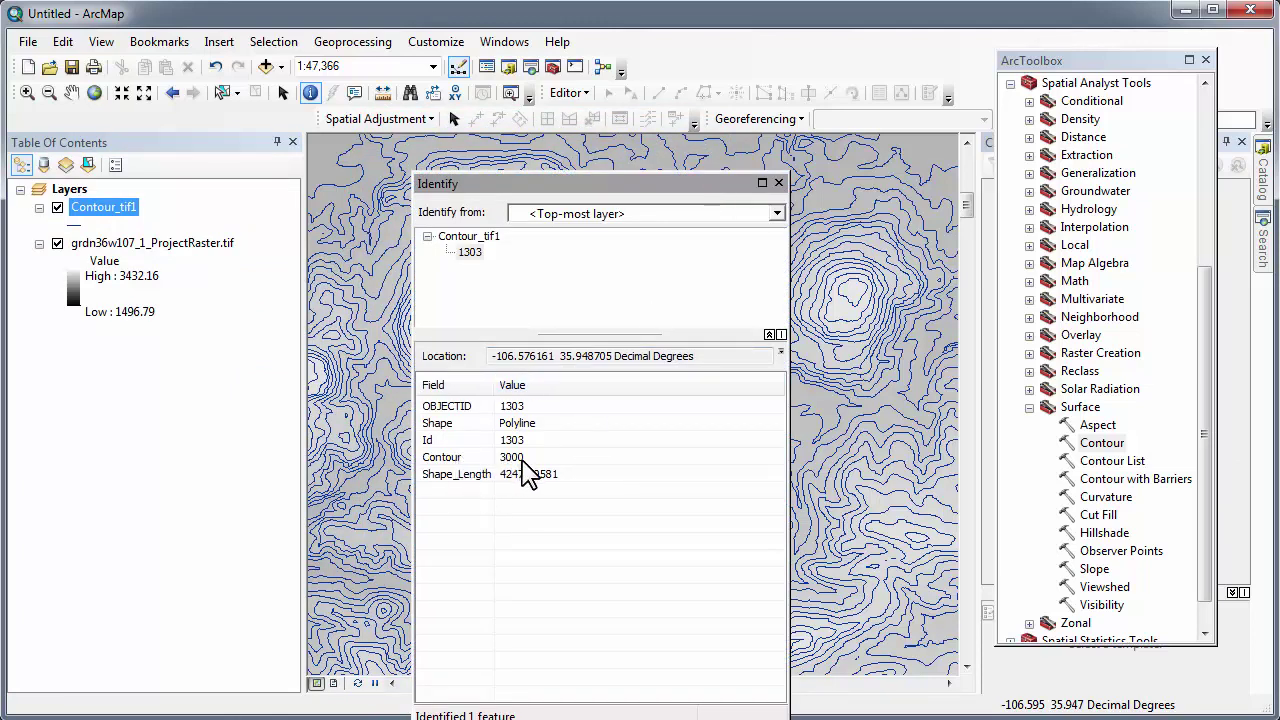
pyautogui.click(778, 182)
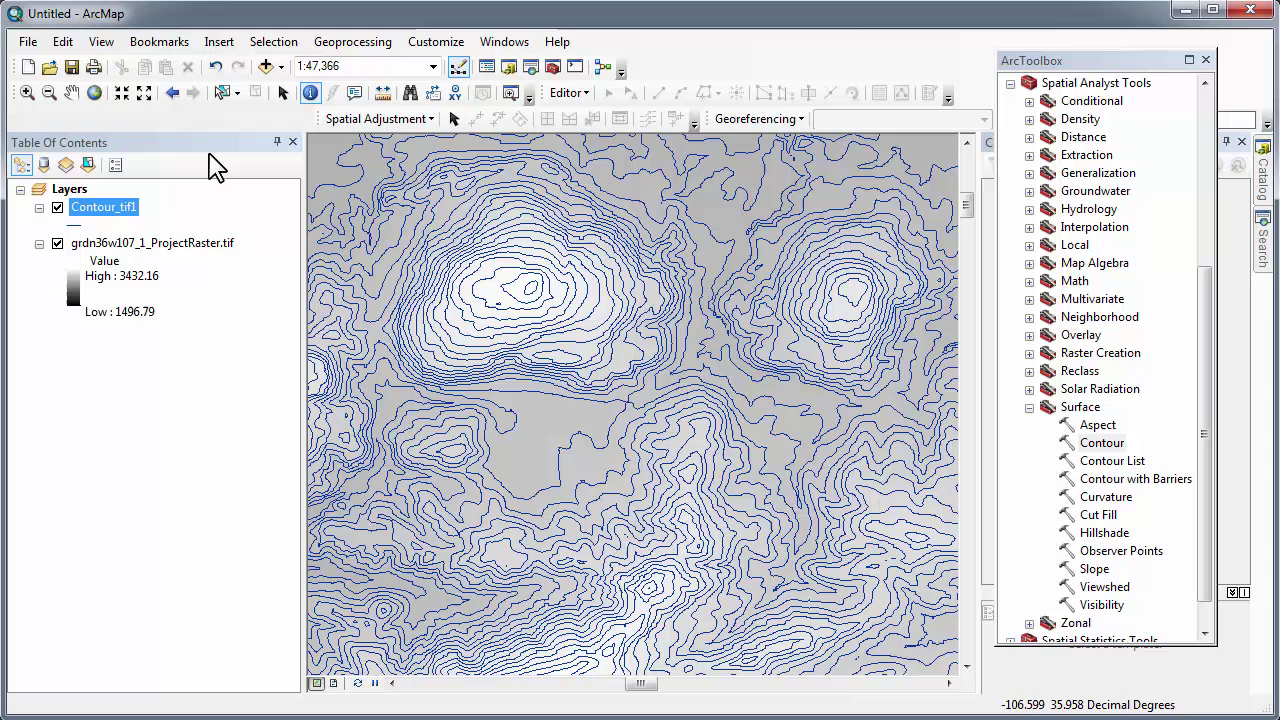
# Step: Open the Contour_tif1 attribute table and add a Short Integer field named ELEVATION
pyautogui.rightClick(126, 214)
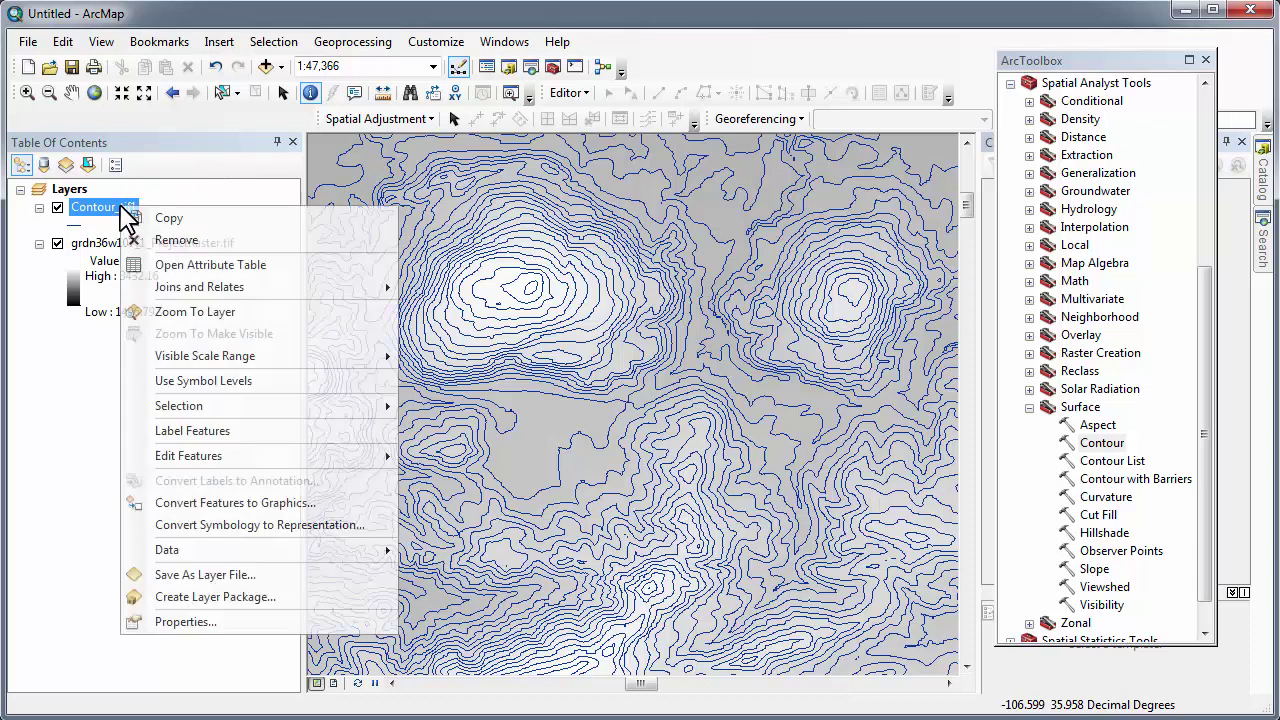
pyautogui.click(171, 263)
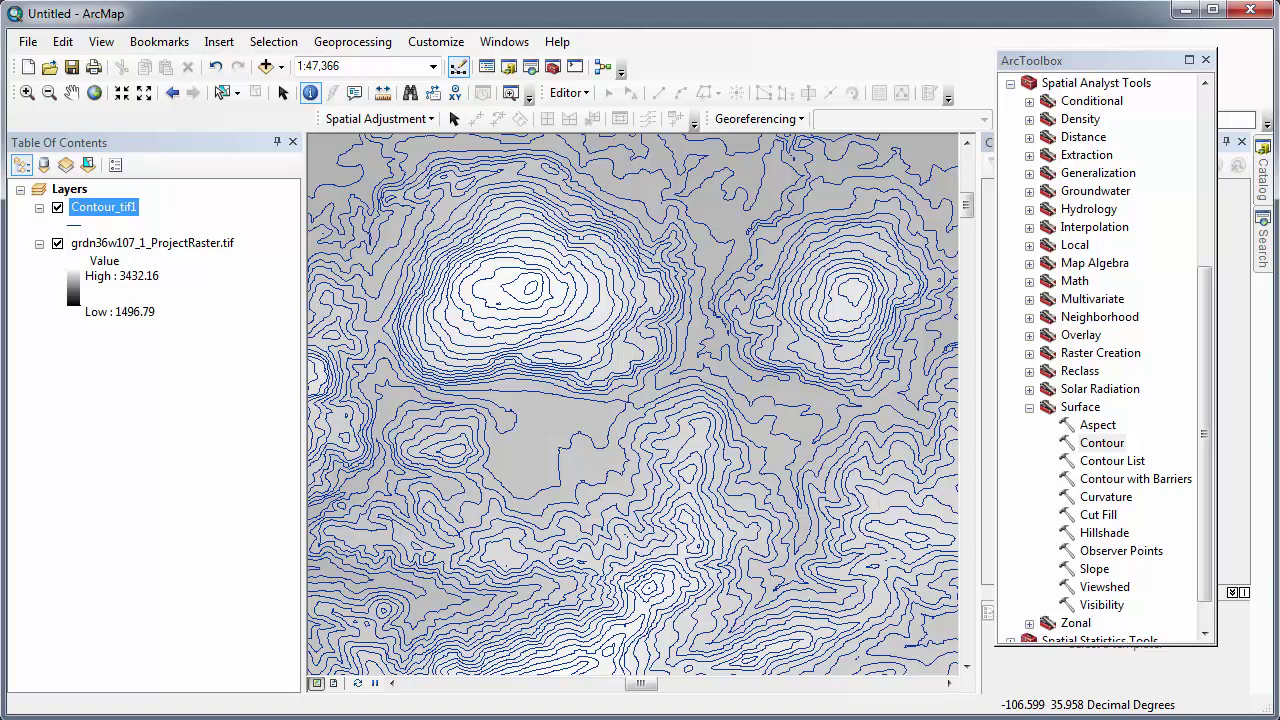
pyautogui.moveTo(528, 100); pyautogui.dragTo(770, 174)
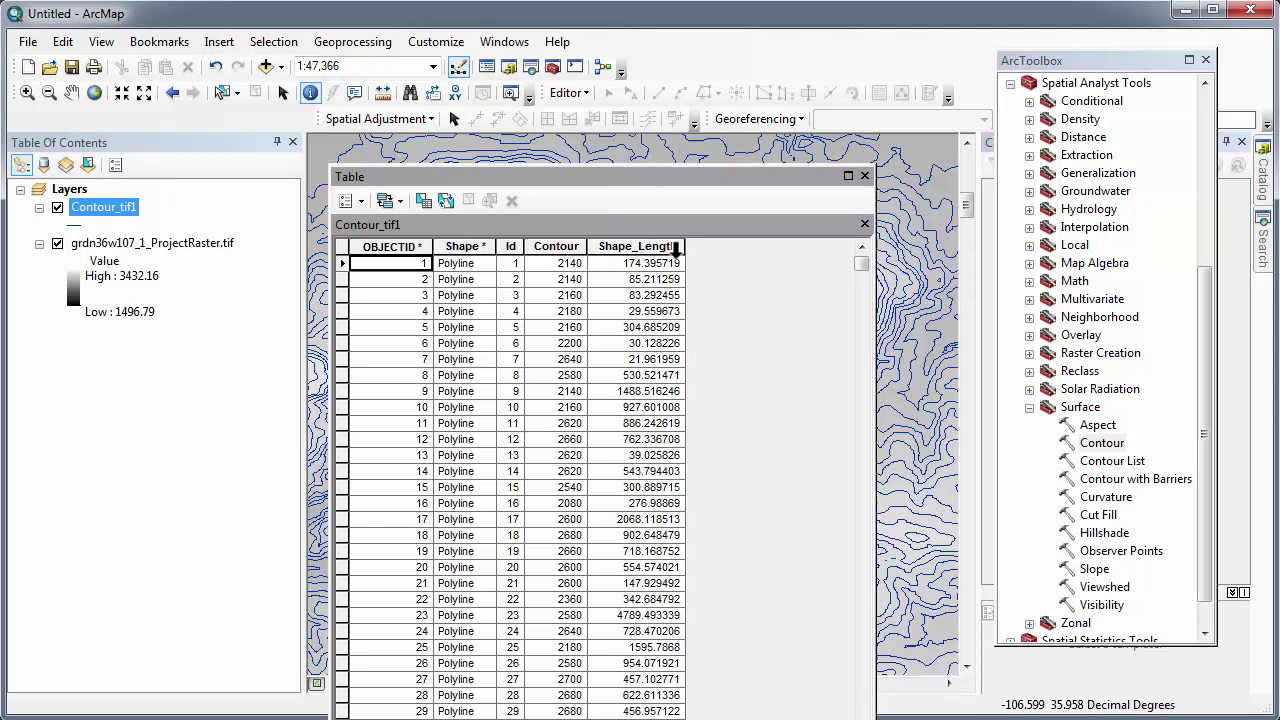
pyautogui.click(358, 201)
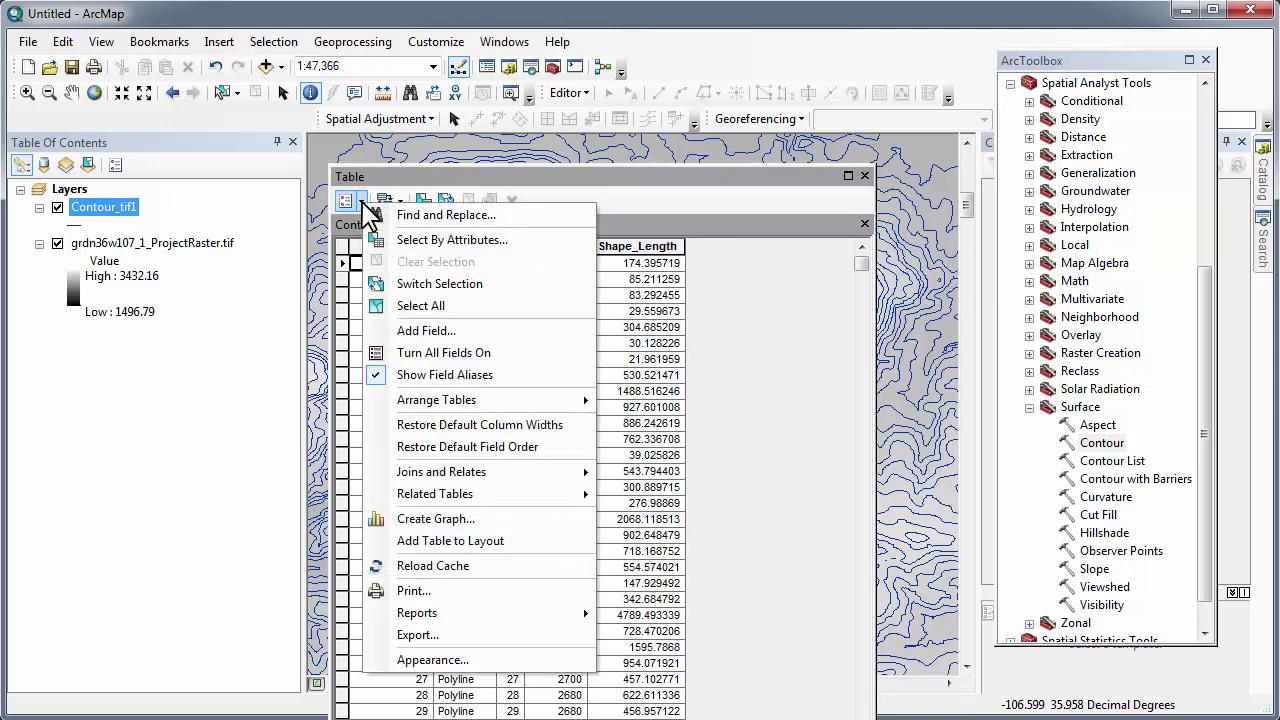
pyautogui.click(424, 331)
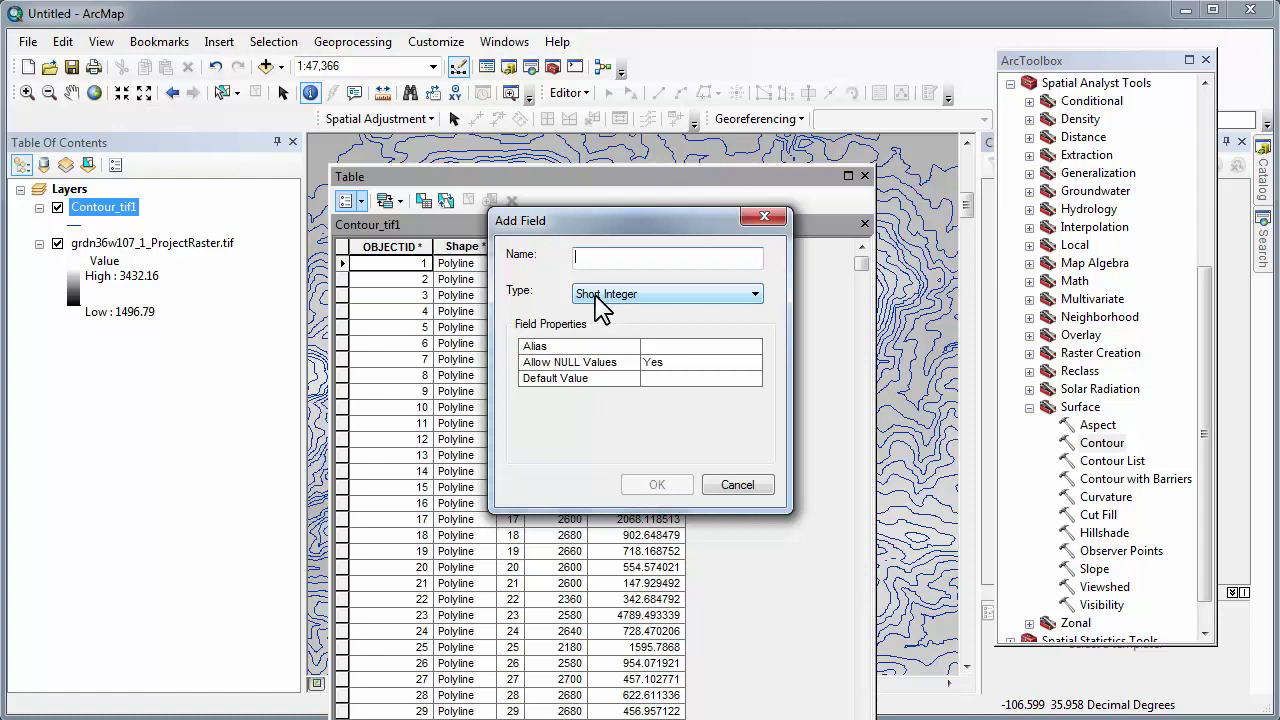
pyautogui.write('ELEVATION')
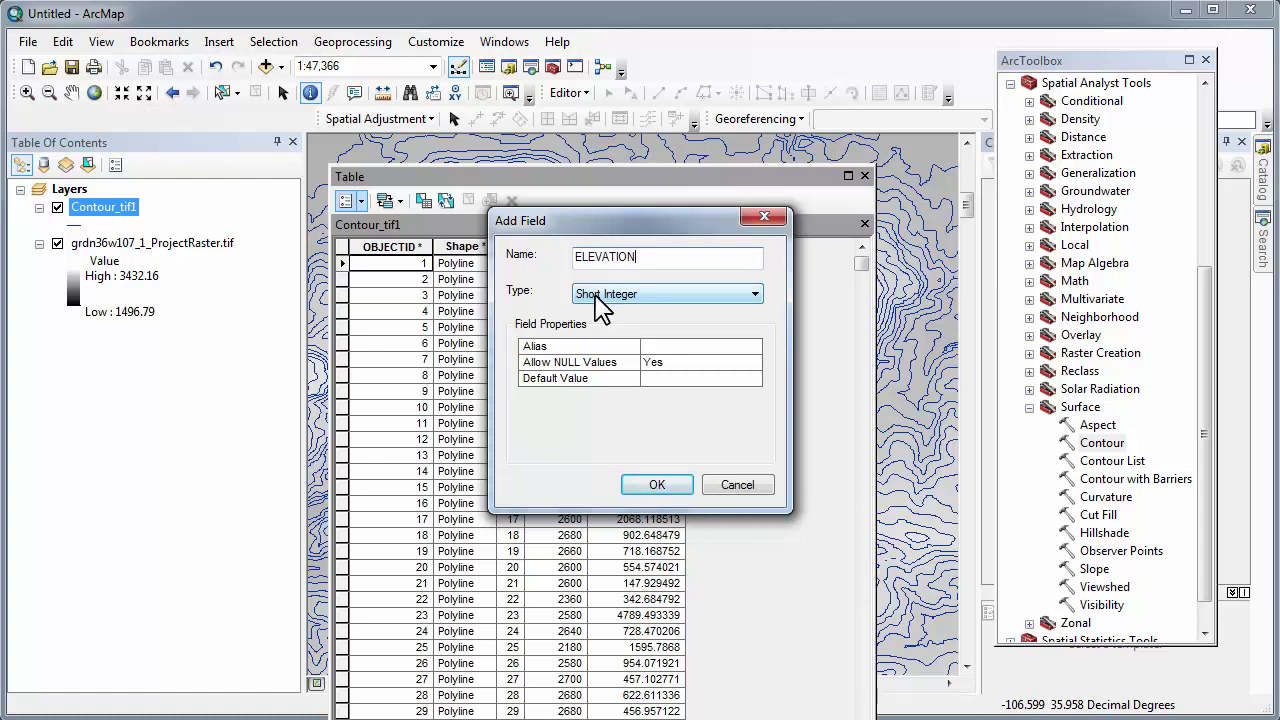
pyautogui.click(657, 485)
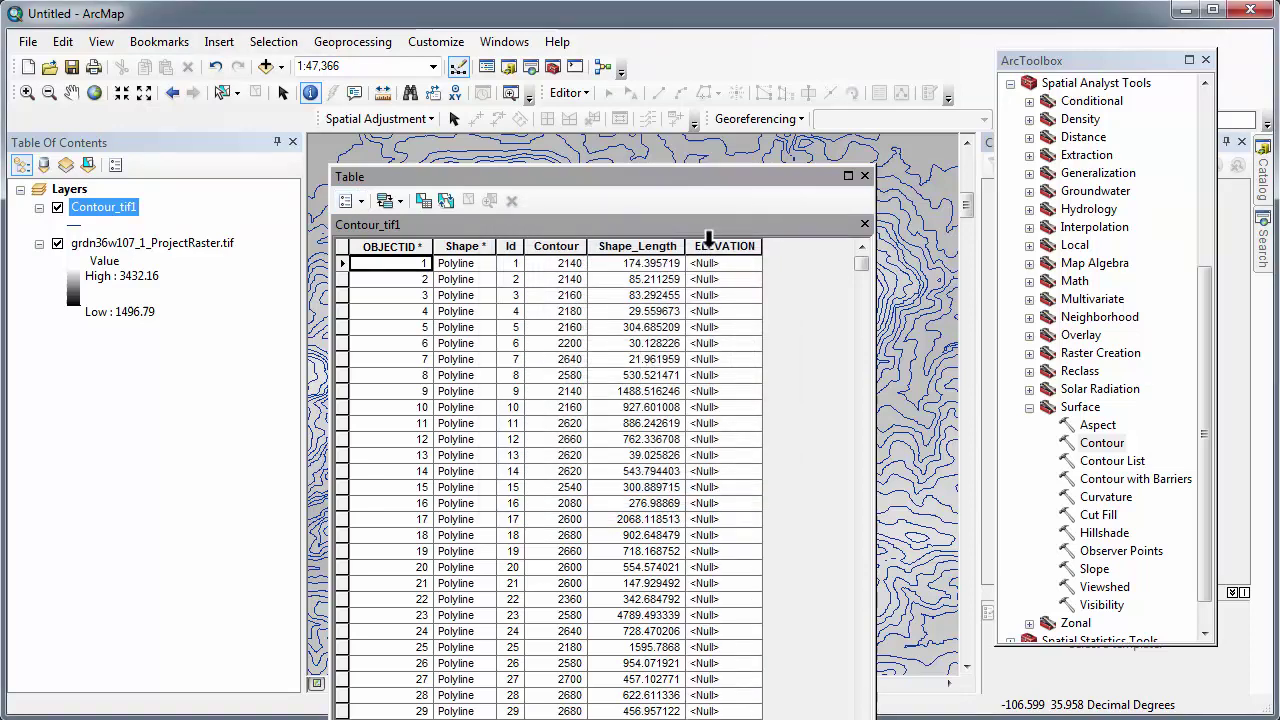
# Step: Calculate ELEVATION = [Contour] with the Field Calculator, then close the attribute table
pyautogui.click(716, 250)
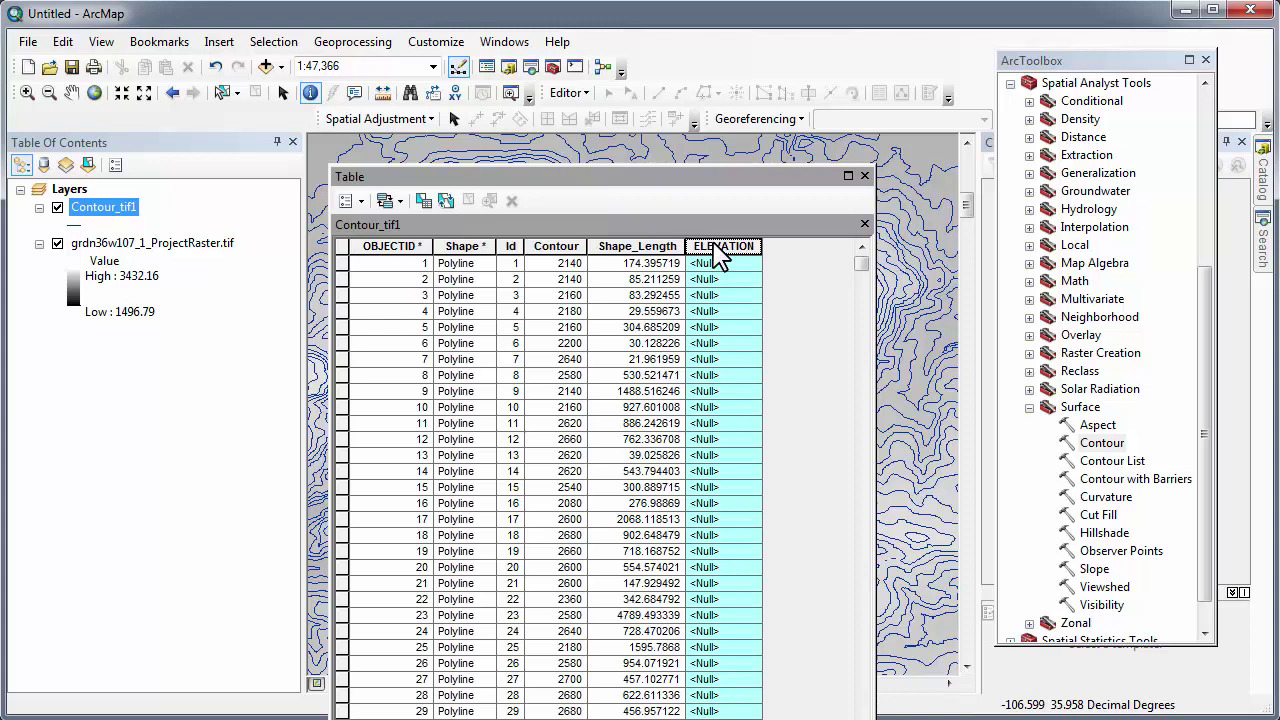
pyautogui.rightClick(718, 253)
pyautogui.click(780, 377)
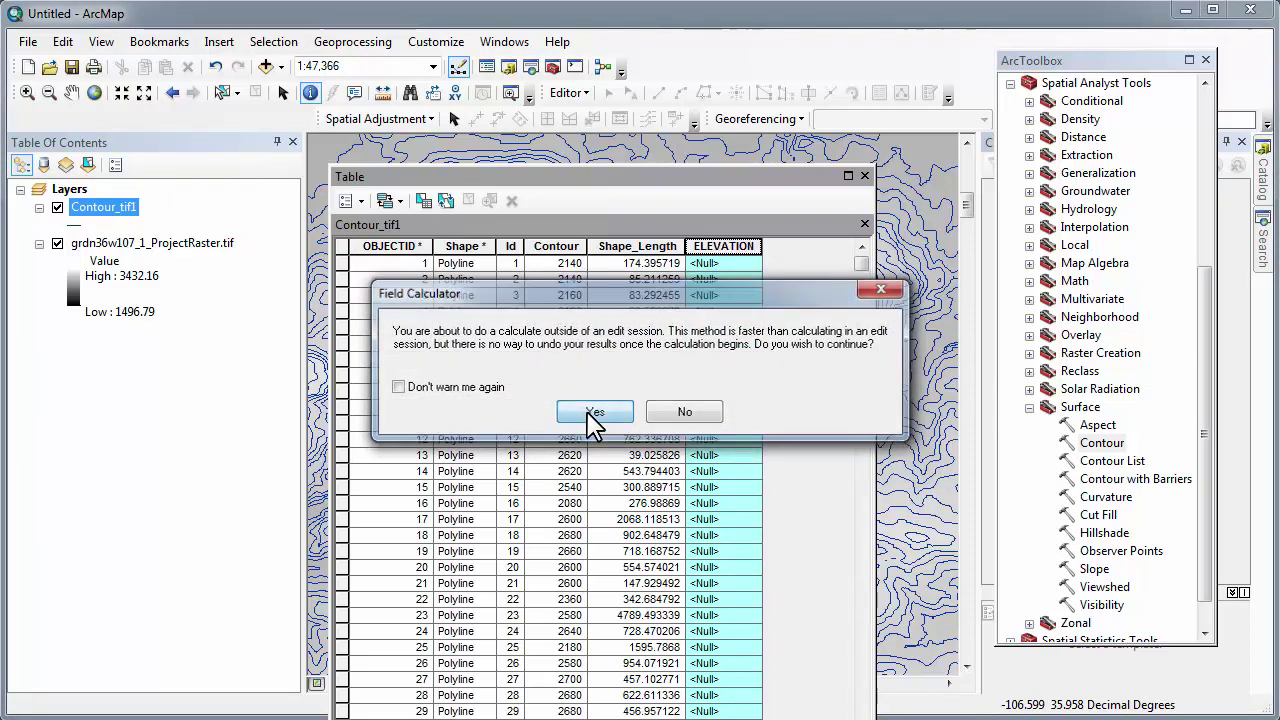
pyautogui.click(595, 414)
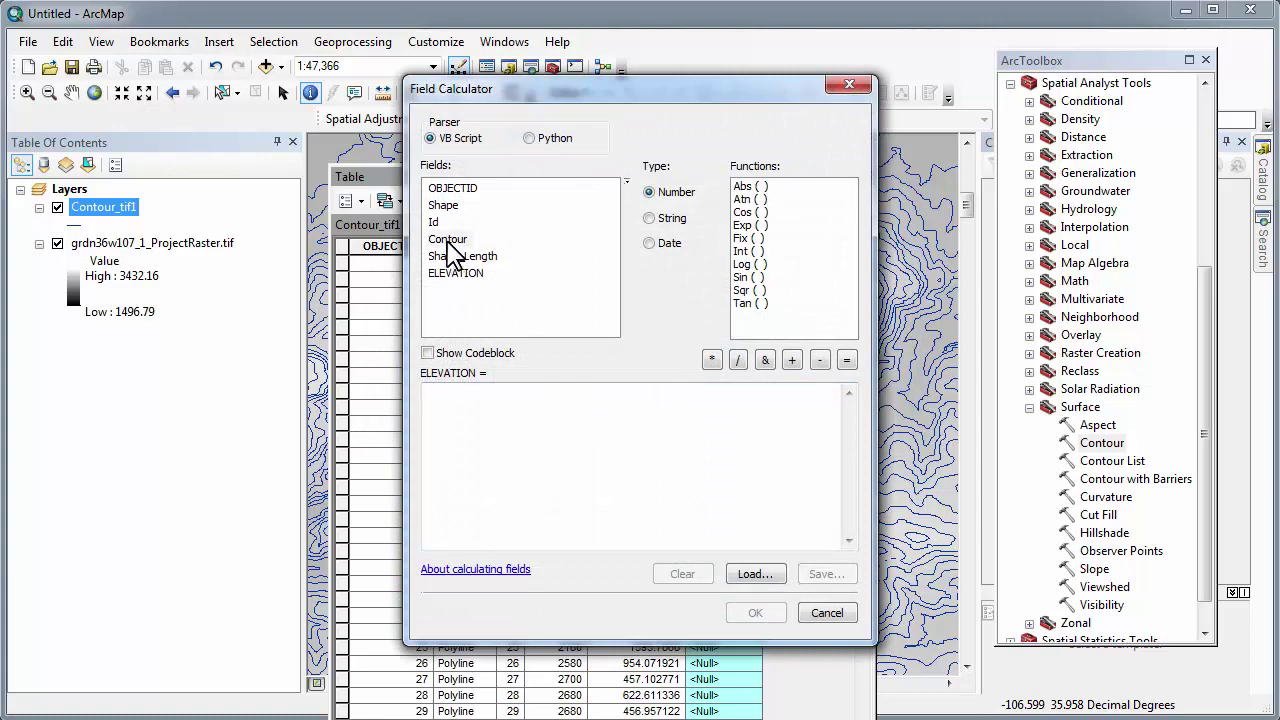
pyautogui.doubleClick(449, 242)
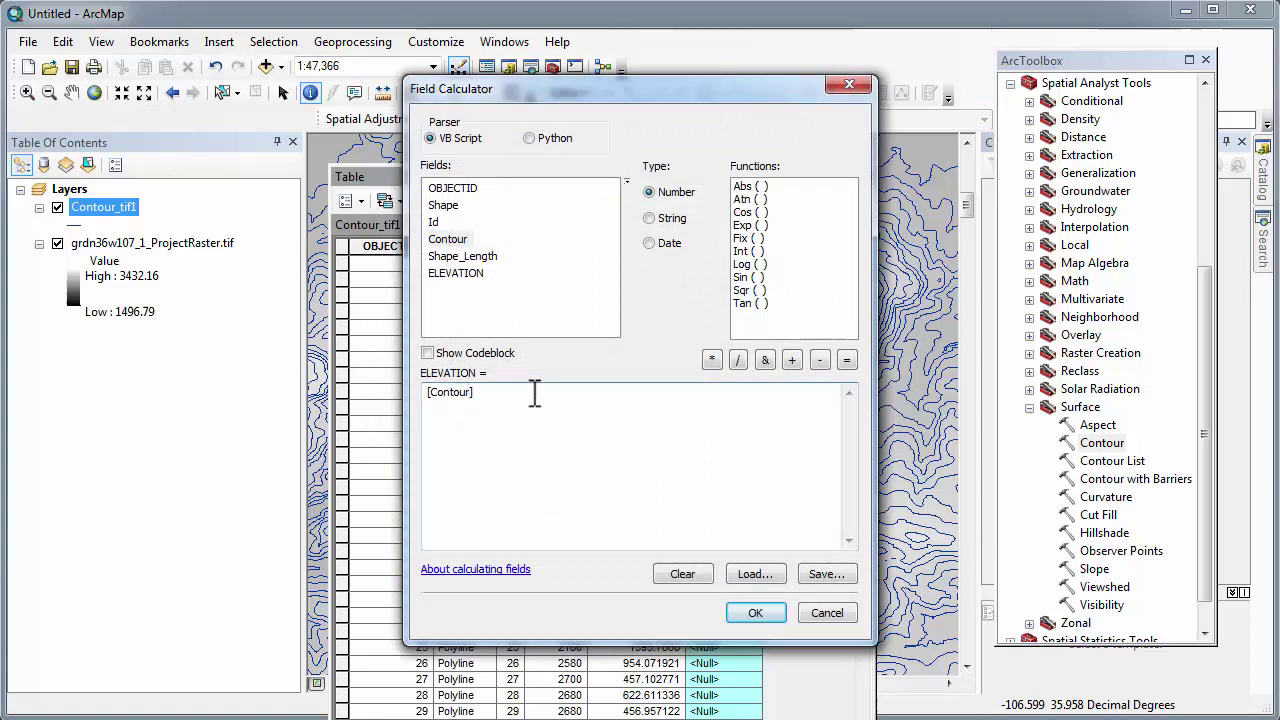
pyautogui.click(752, 613)
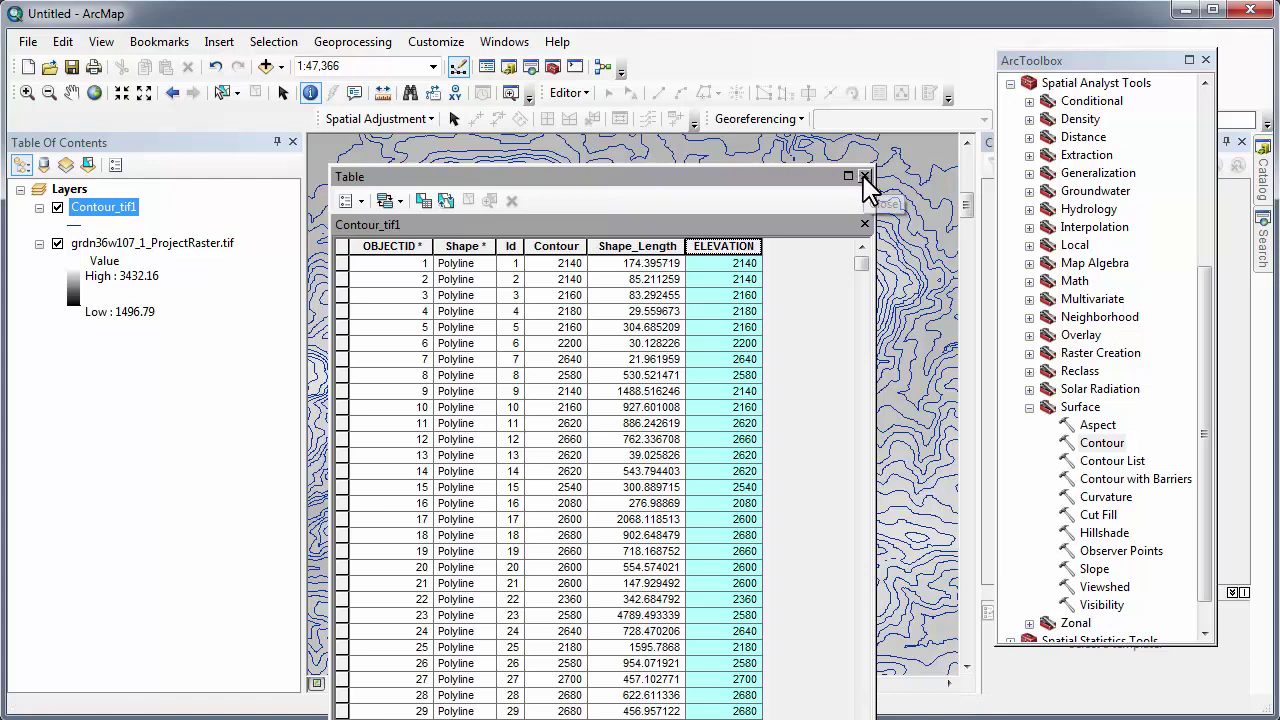
pyautogui.click(865, 177)
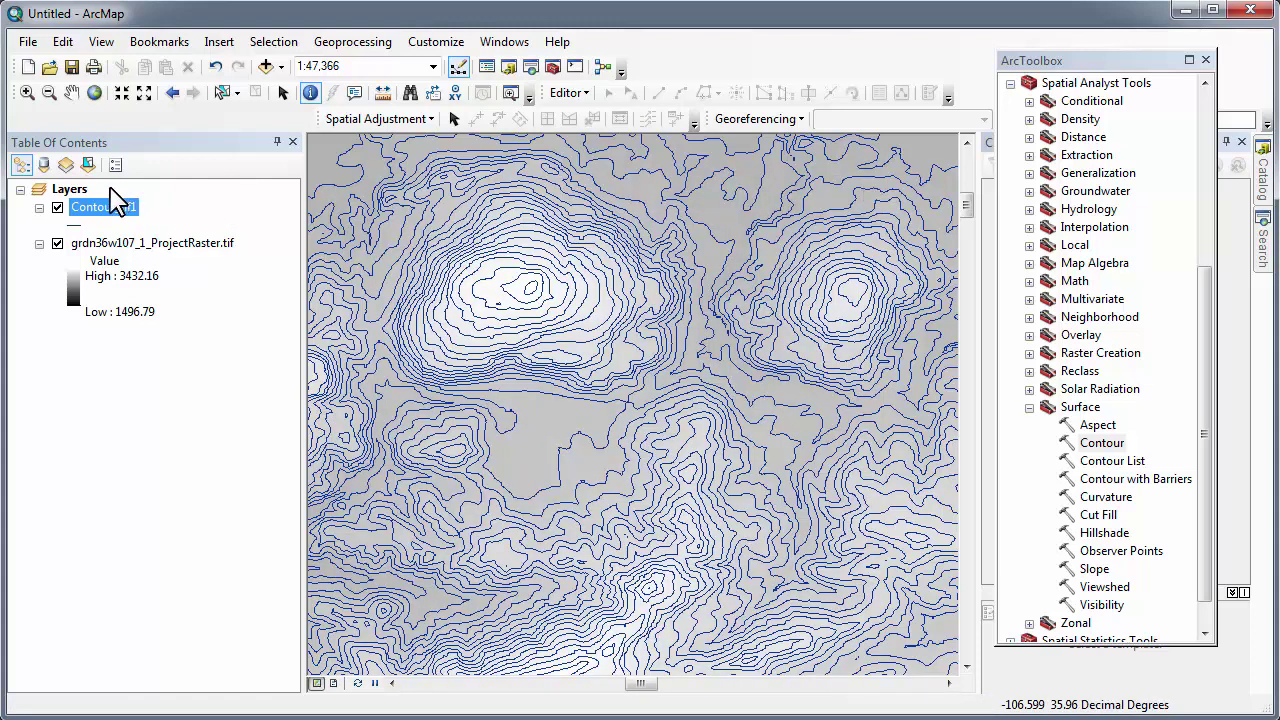
# Step: Start a CAD export of Contour_tif1 with output type DXF_R14 and browse for the output file
pyautogui.rightClick(111, 209)
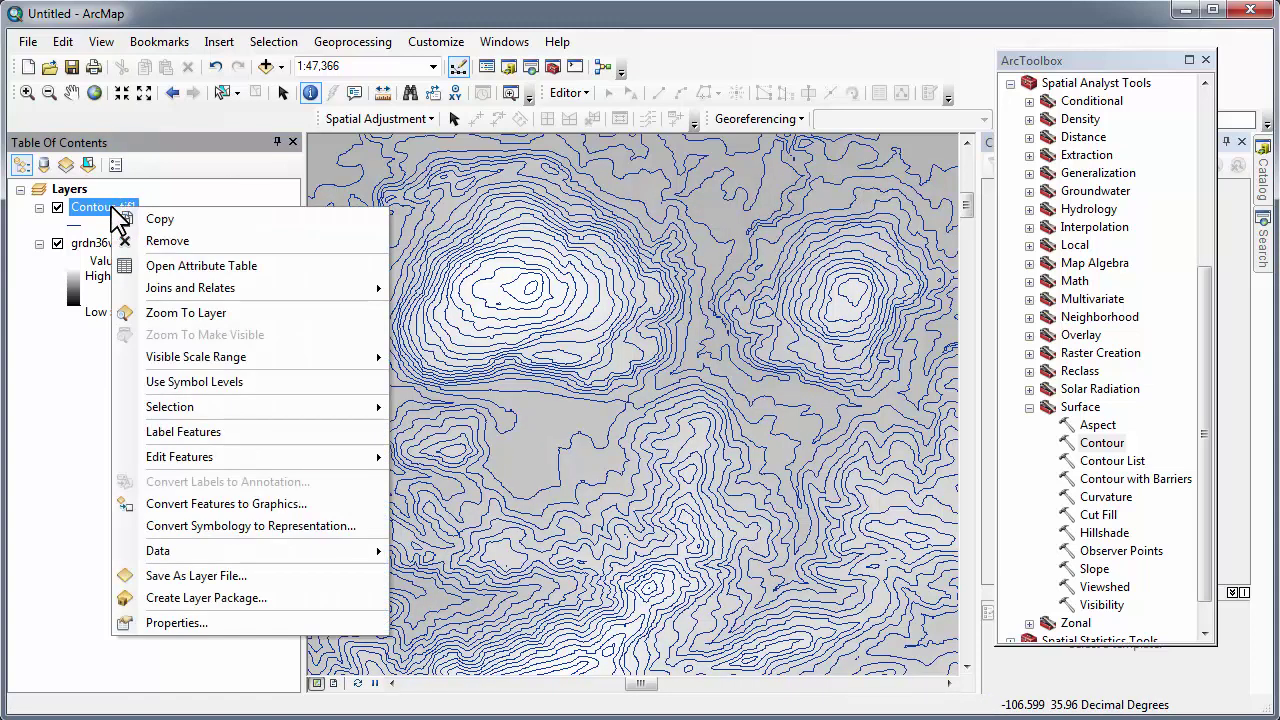
pyautogui.moveTo(197, 560)
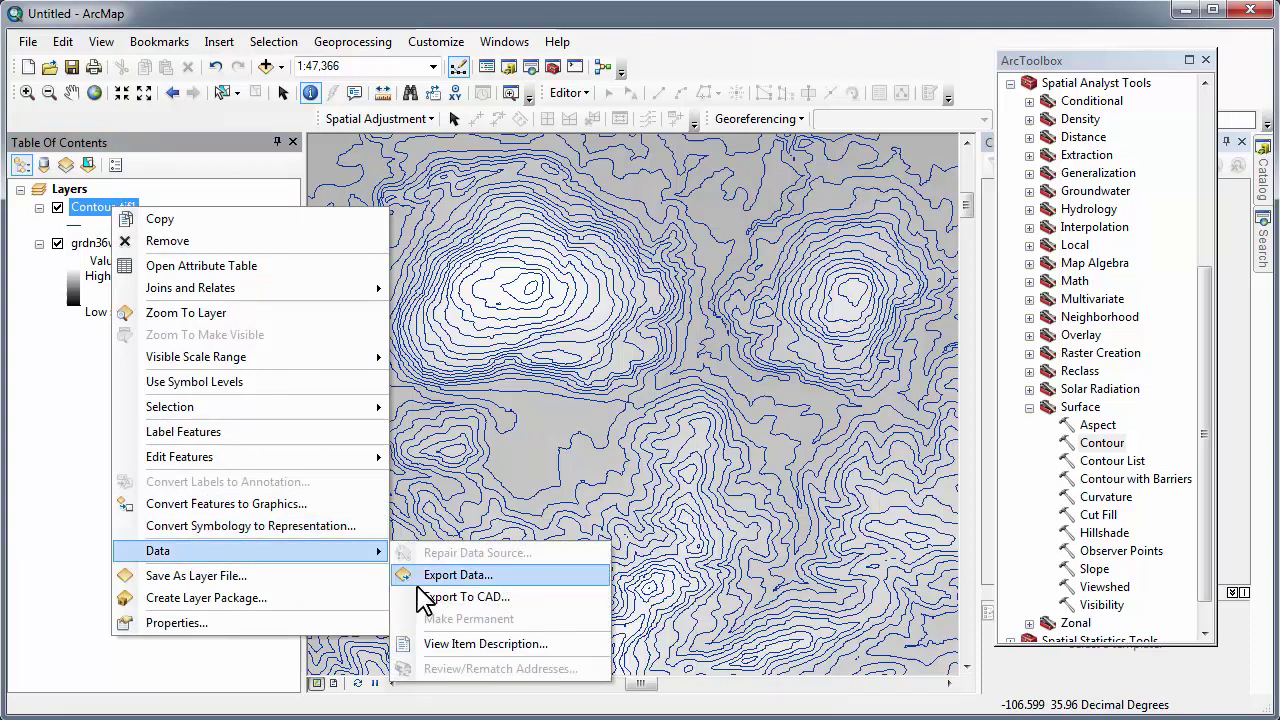
pyautogui.click(466, 597)
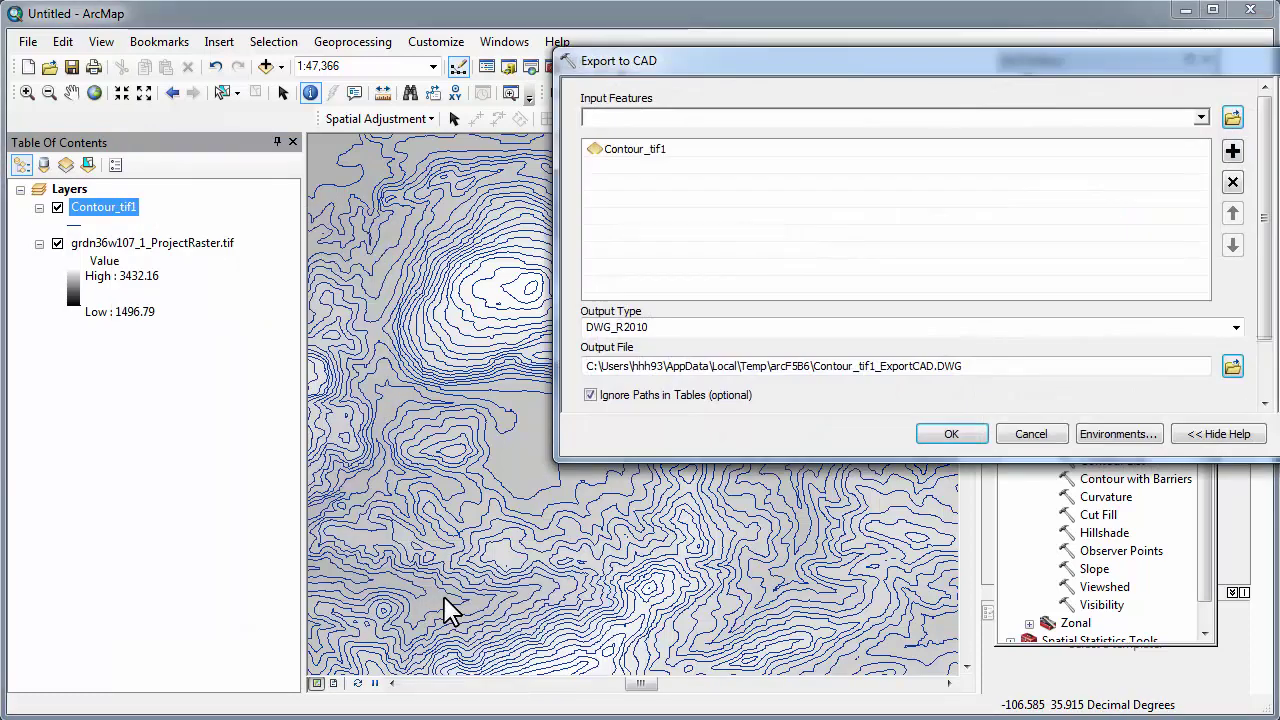
pyautogui.moveTo(727, 66); pyautogui.dragTo(365, 163)
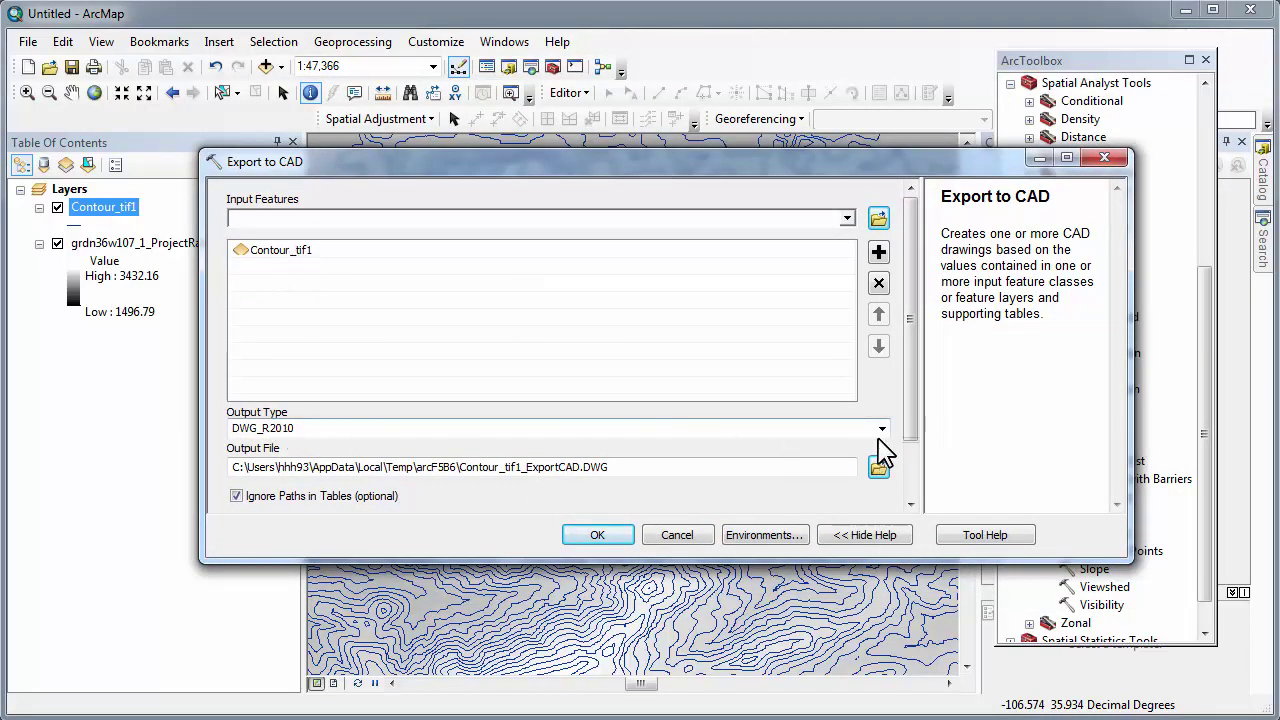
pyautogui.click(882, 430)
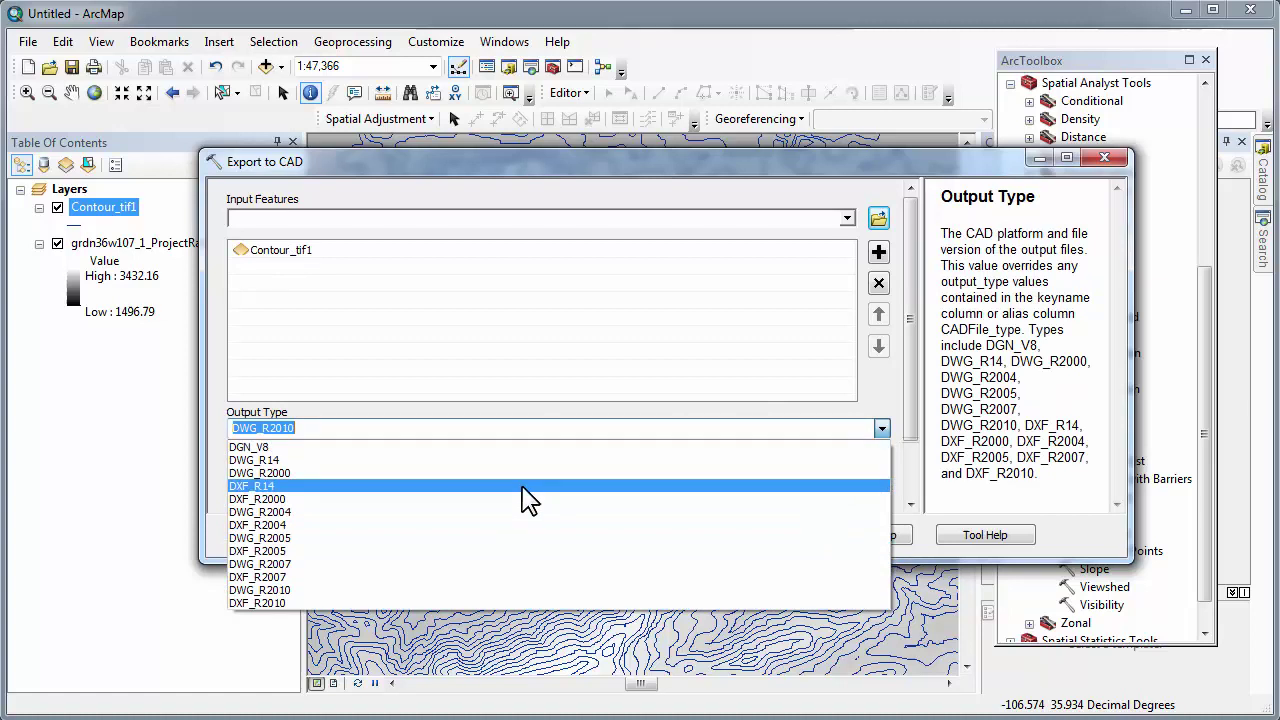
pyautogui.click(526, 487)
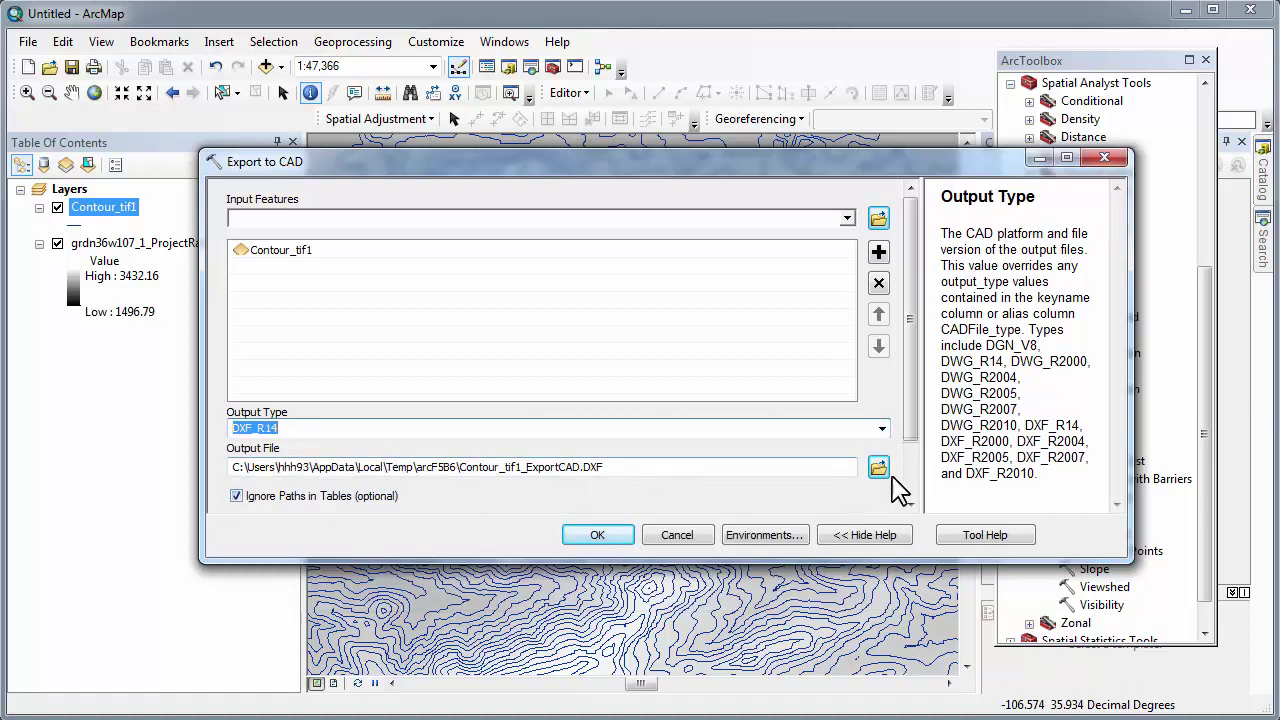
pyautogui.click(878, 469)
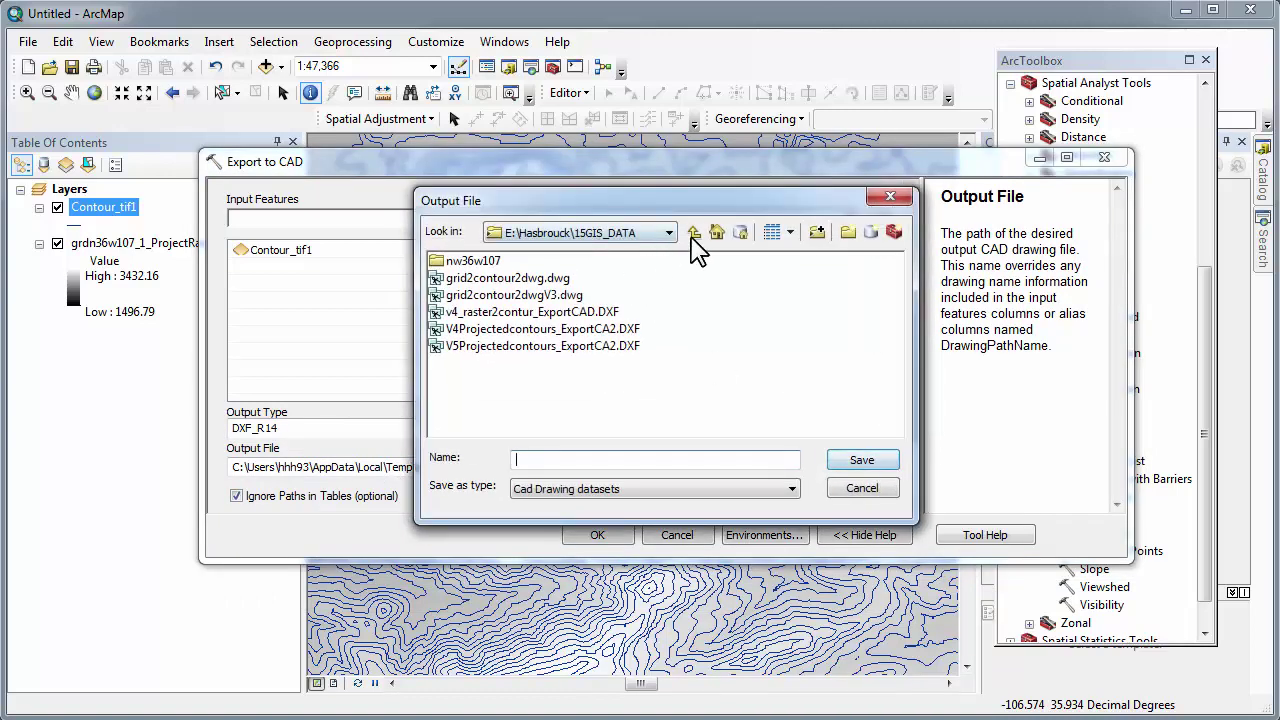
# Step: Add a folder connection to E:\GIS_TERRAIN in the output file browser
pyautogui.click(691, 235)
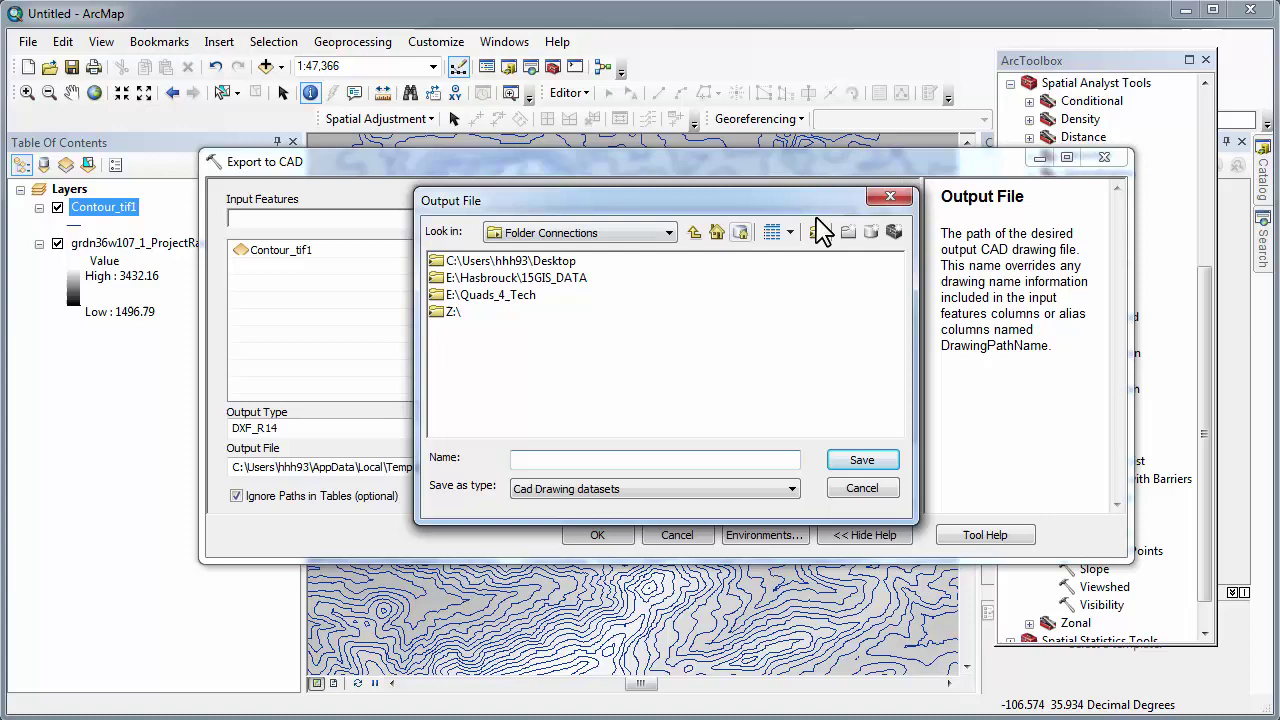
pyautogui.click(817, 233)
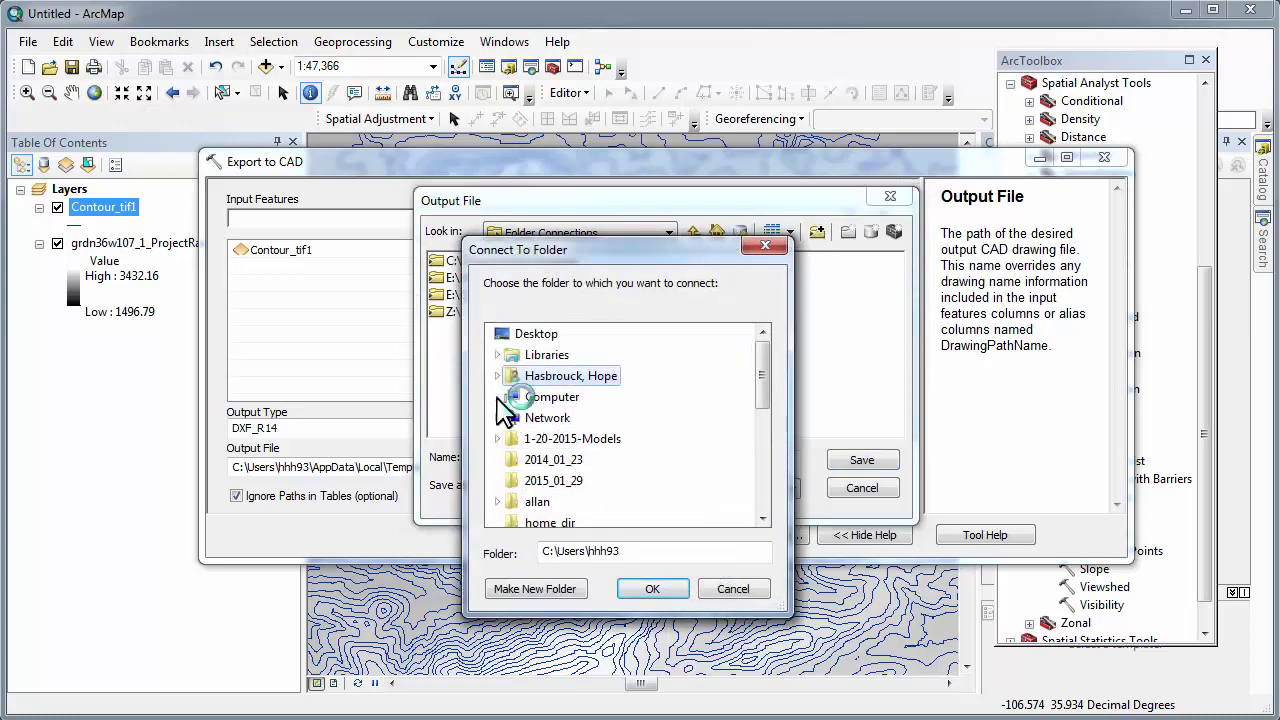
pyautogui.click(497, 397)
pyautogui.click(540, 462)
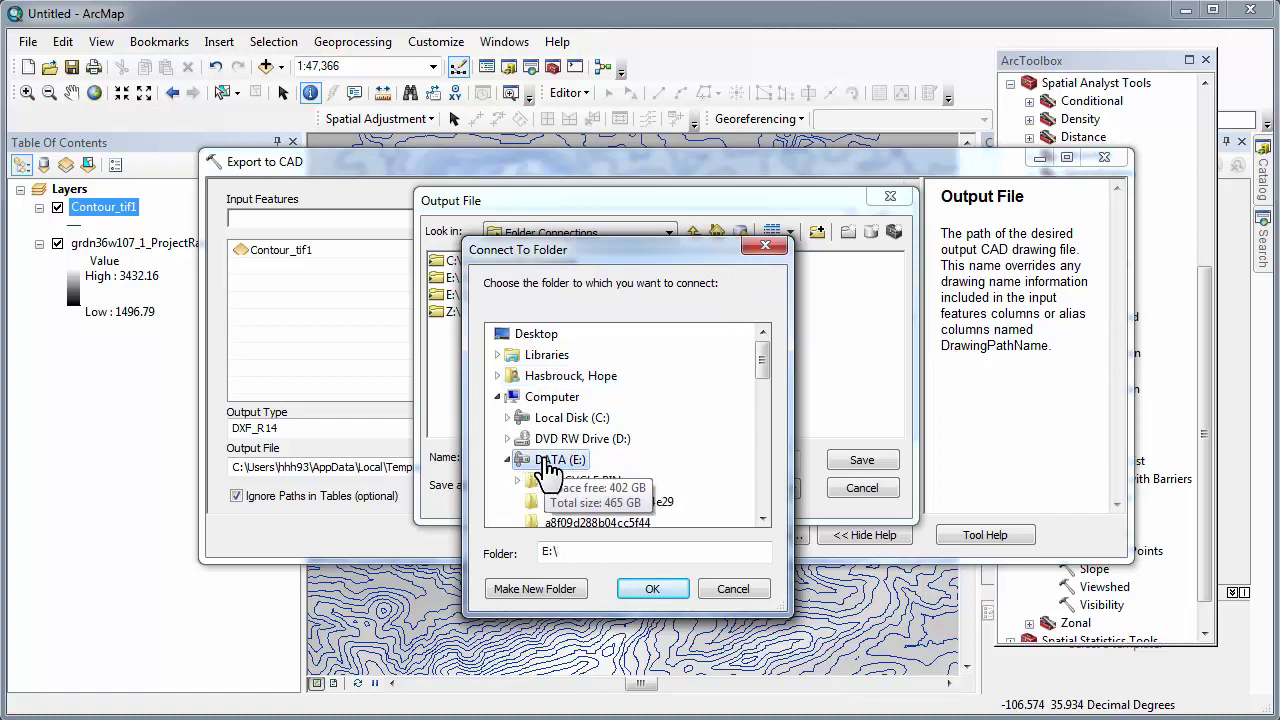
pyautogui.moveTo(765, 370); pyautogui.dragTo(763, 394)
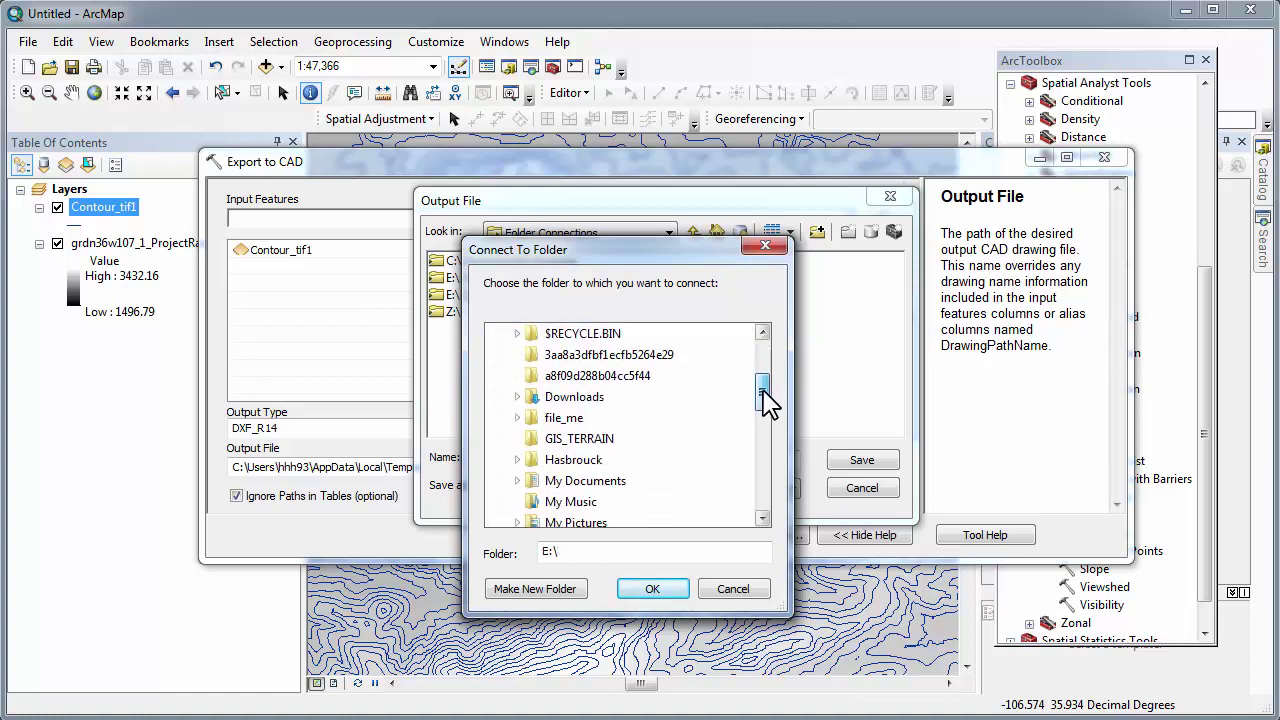
pyautogui.click(592, 442)
pyautogui.click(857, 465)
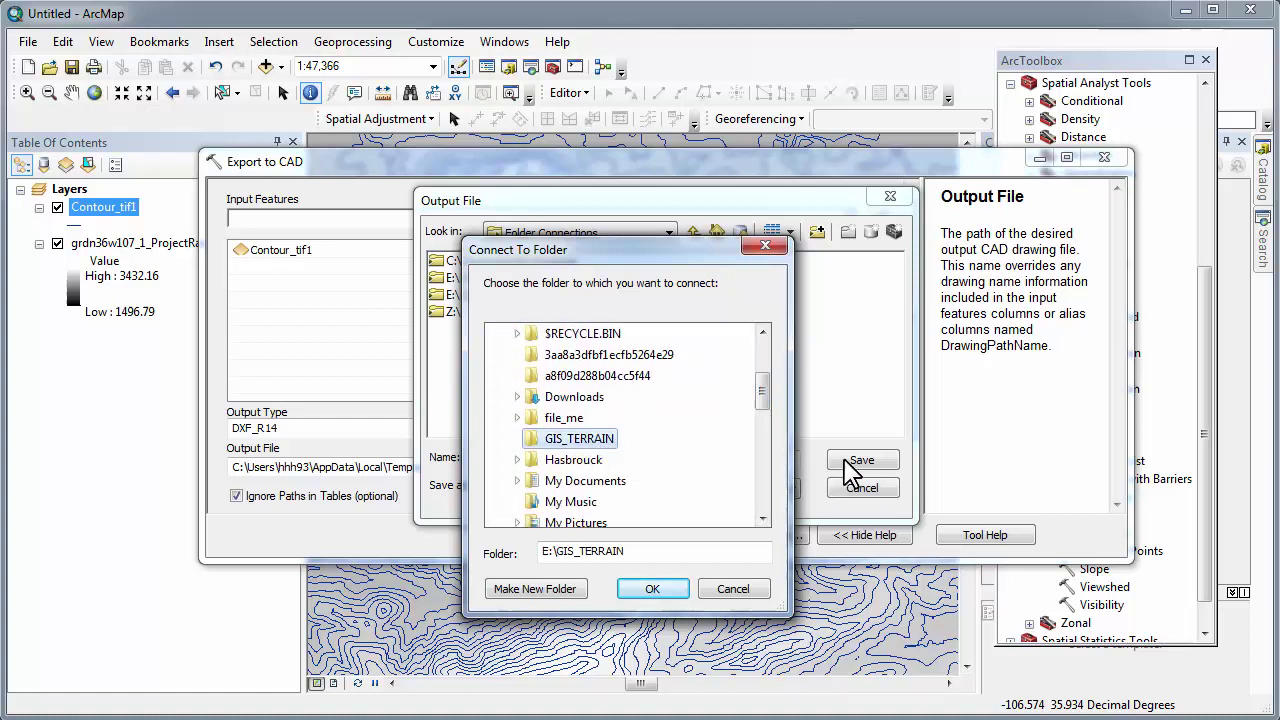
pyautogui.click(655, 590)
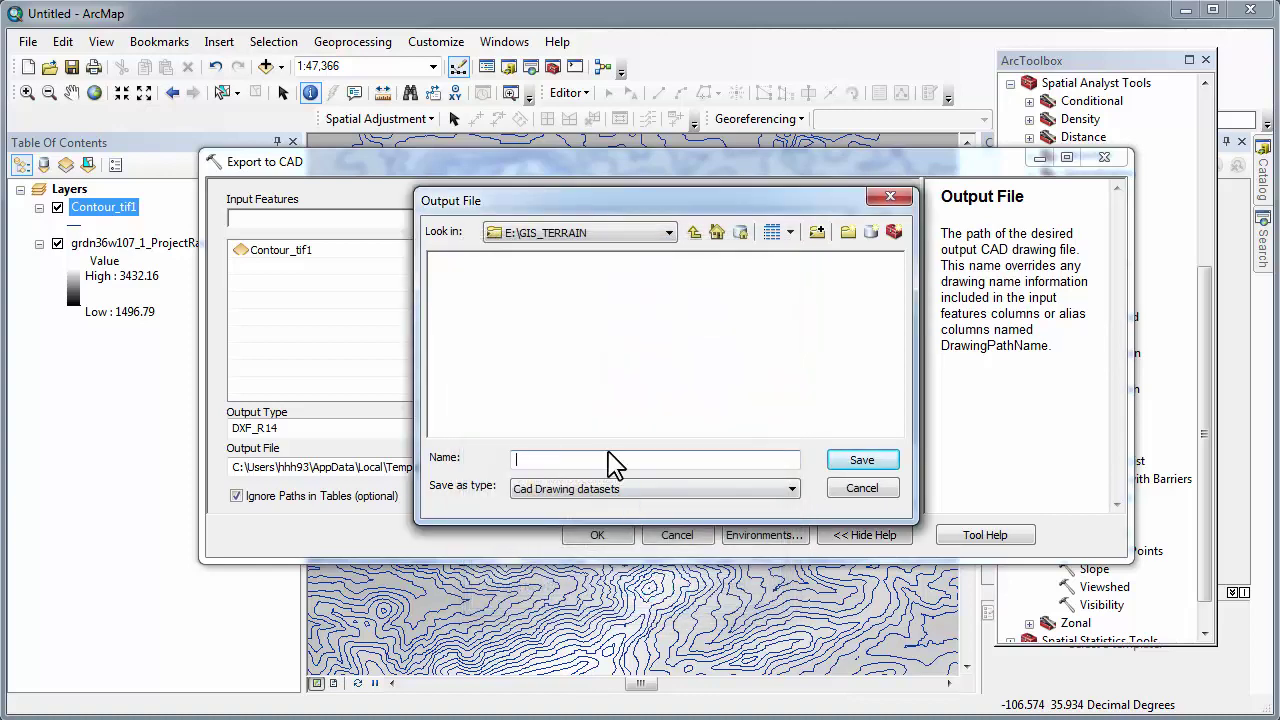
# Step: Name the output file contour_export.dxf and confirm it
pyautogui.click(612, 461)
pyautogui.write('contour_export.dxf')
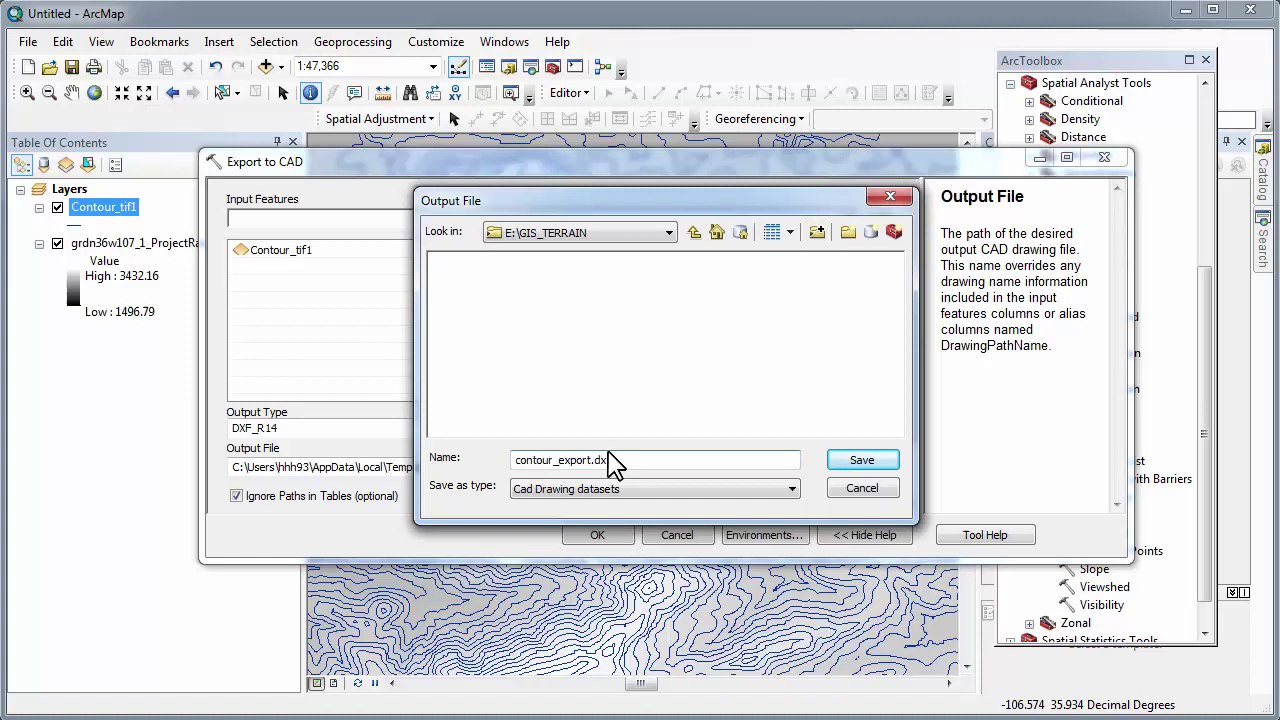
pyautogui.press('Return')
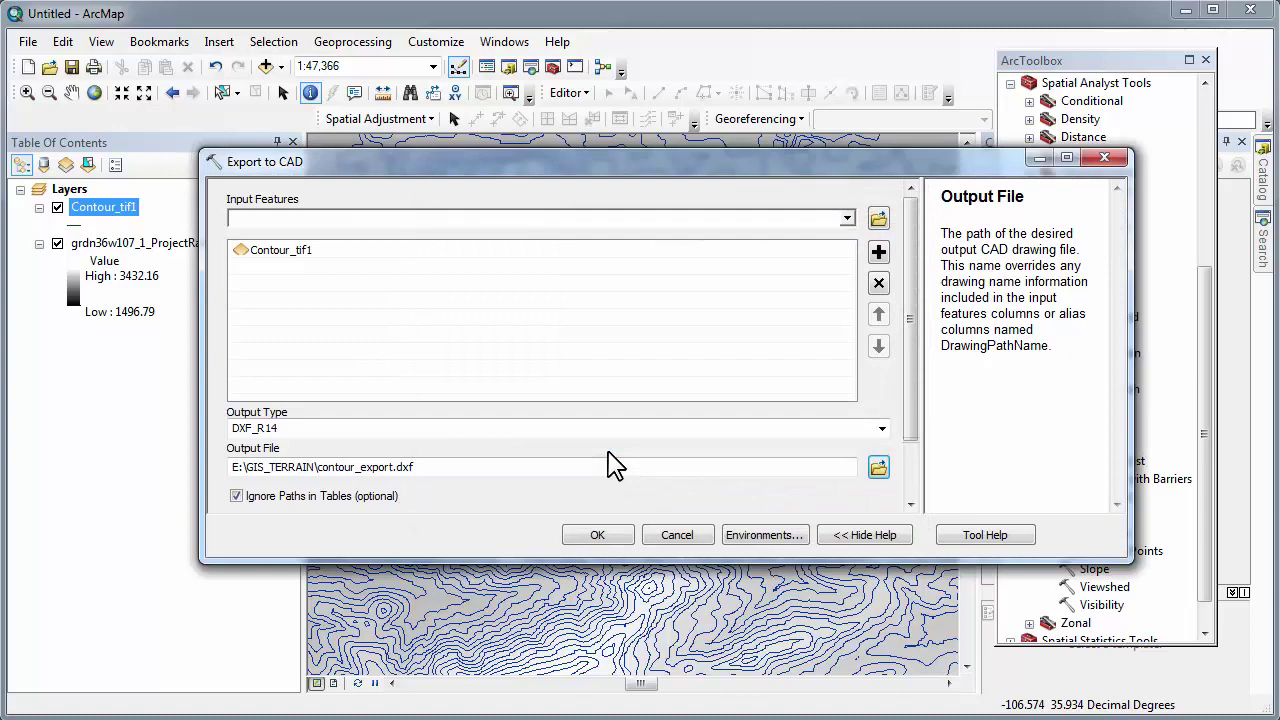
# Step: Run the Export to CAD so contour_export is created and added to the map
pyautogui.click(577, 529)
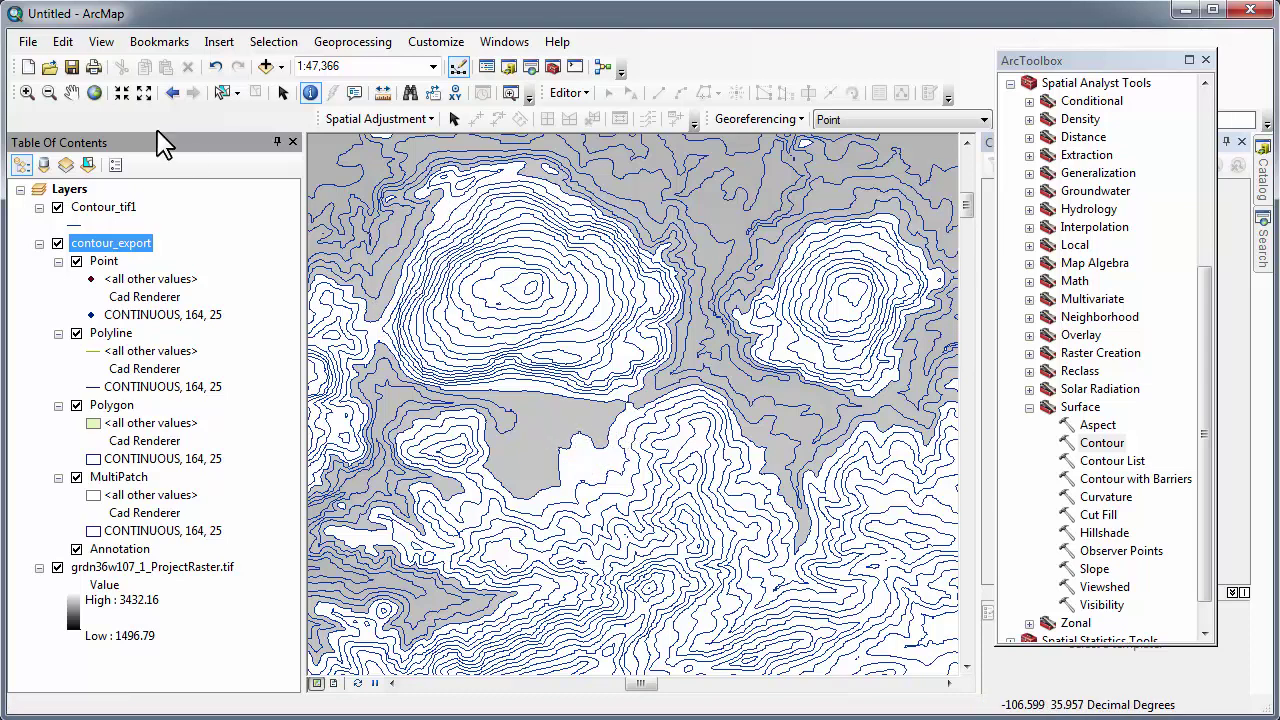
# Step: Save the ArcMap map document as cad_export.mxd
pyautogui.click(28, 44)
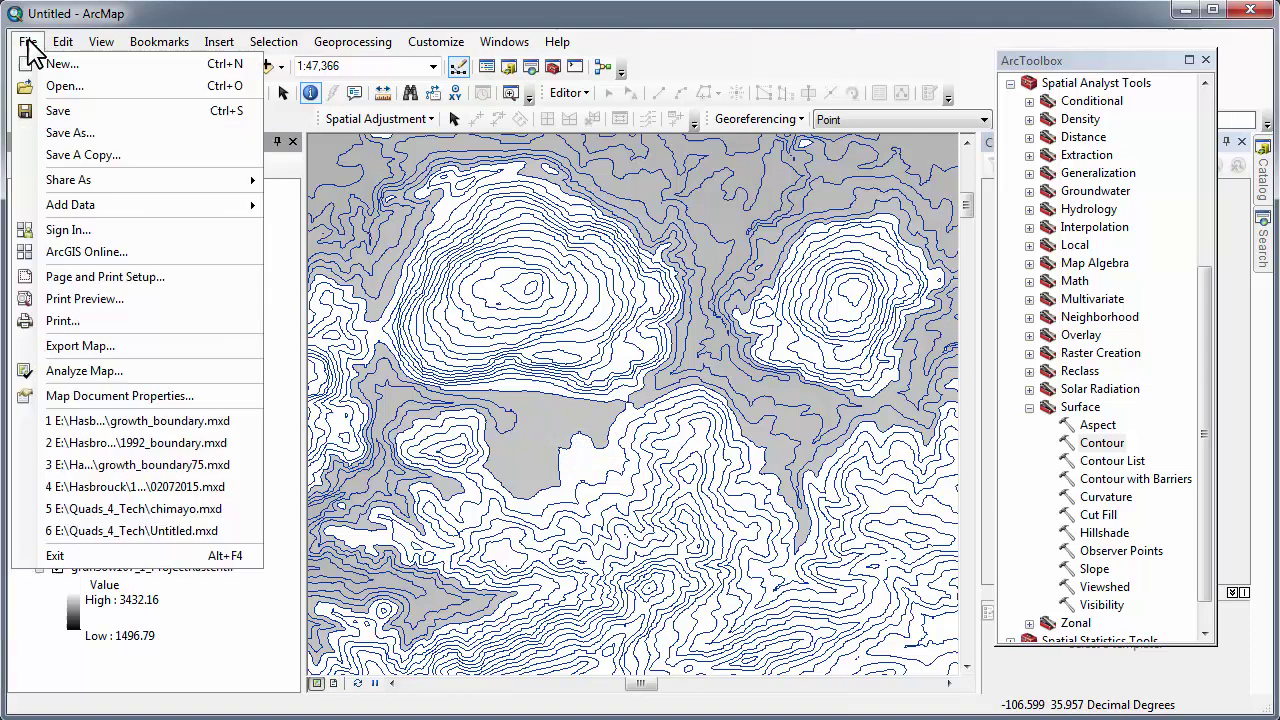
pyautogui.click(67, 112)
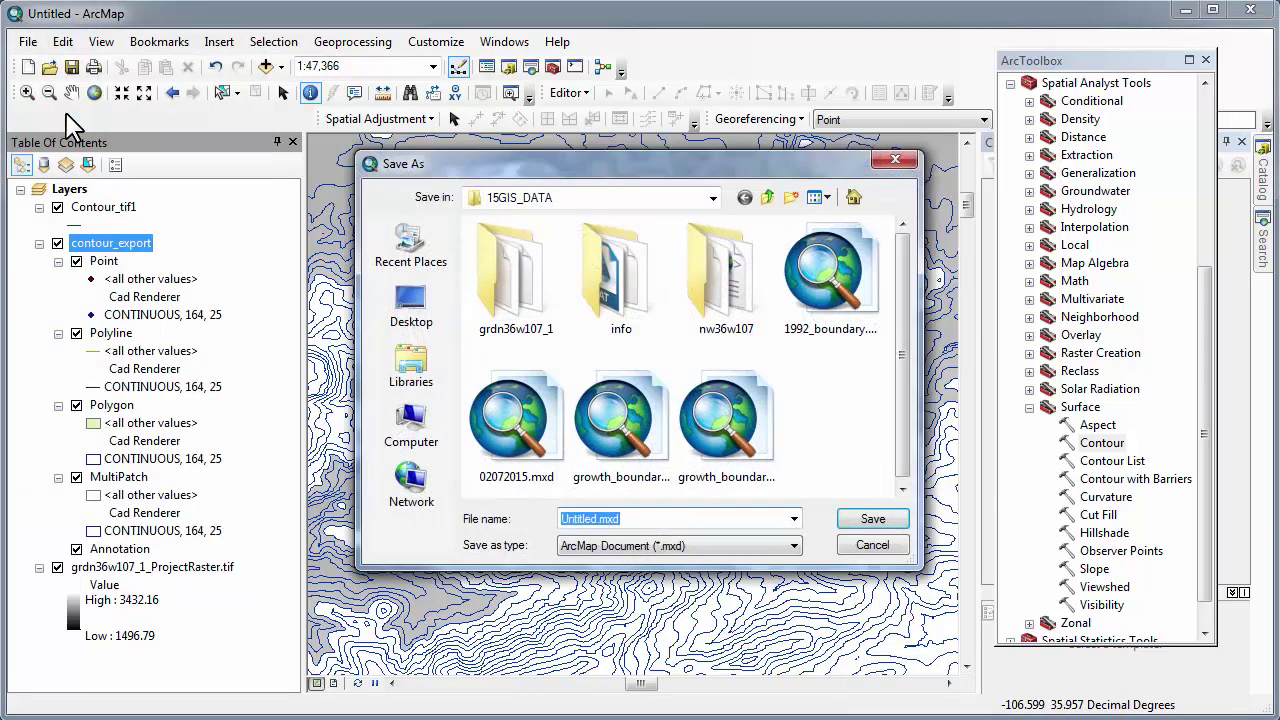
pyautogui.write('cad_export')
pyautogui.press('Return')
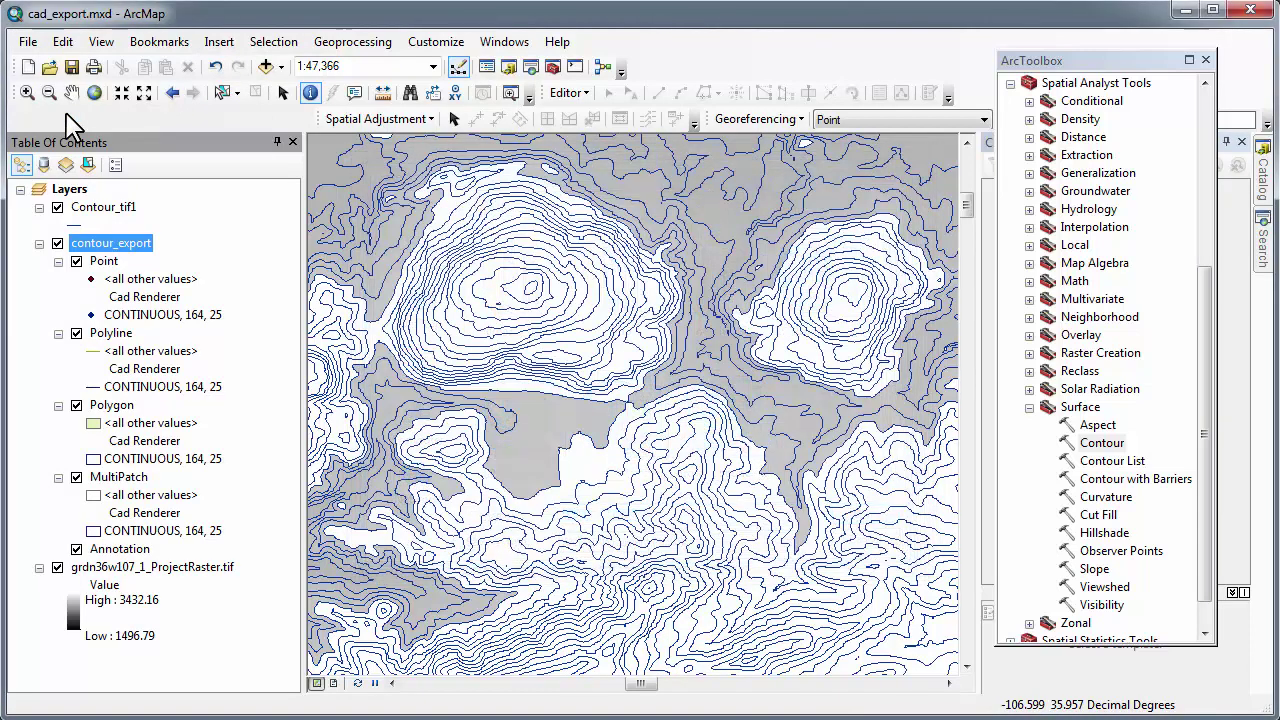
# Step: Exit ArcMap
pyautogui.click(28, 42)
pyautogui.moveTo(74, 222)
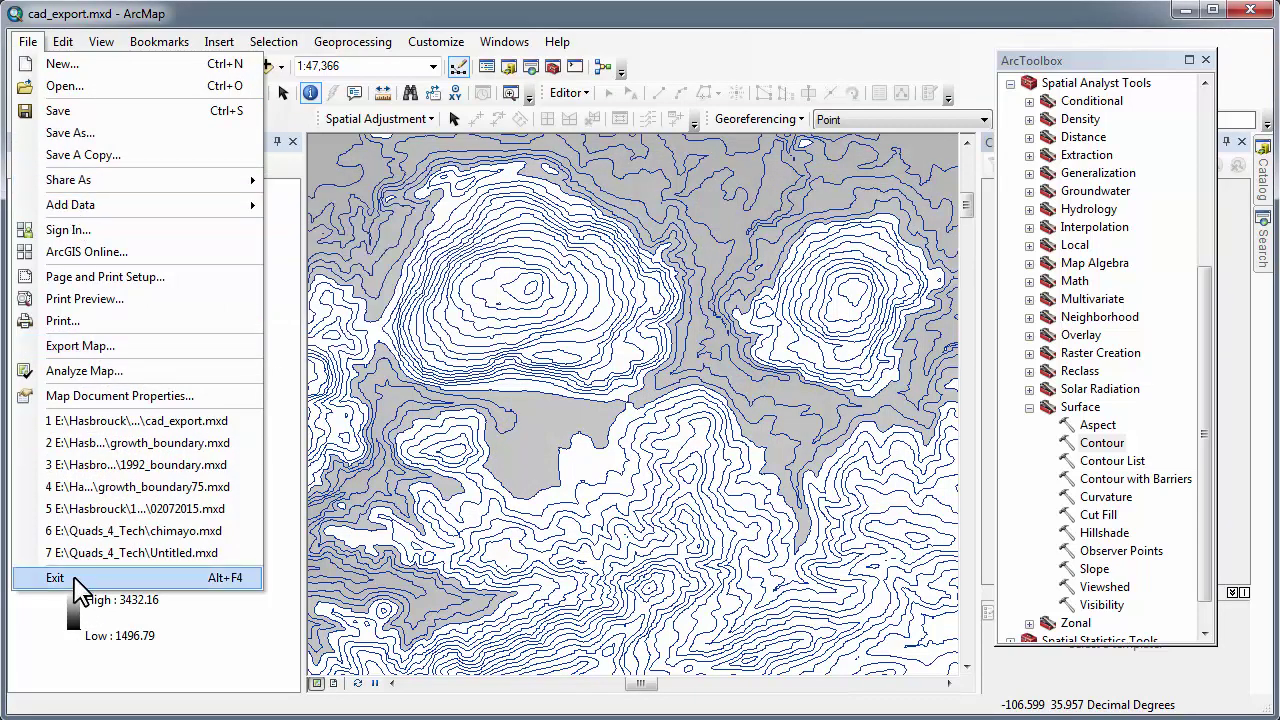
pyautogui.click(74, 577)
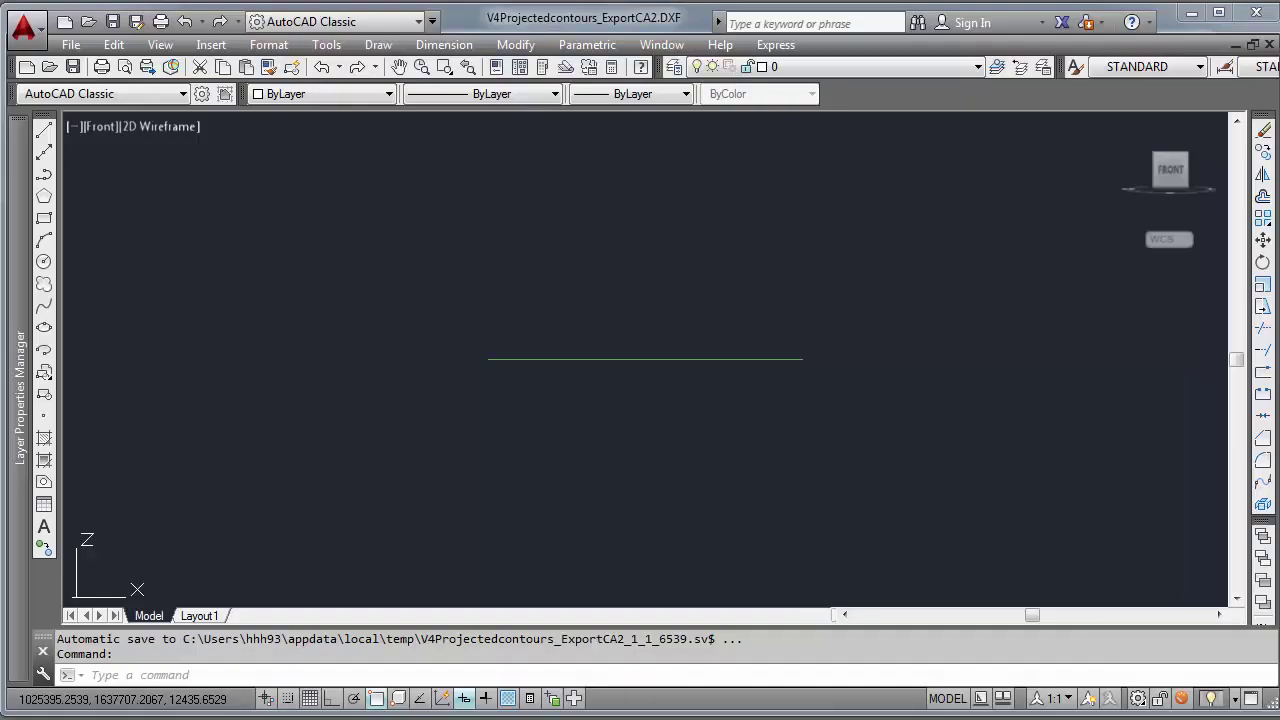
# Step: Start a new AutoCAD drawing from the acad.dwt template
pyautogui.click(71, 45)
pyautogui.click(100, 68)
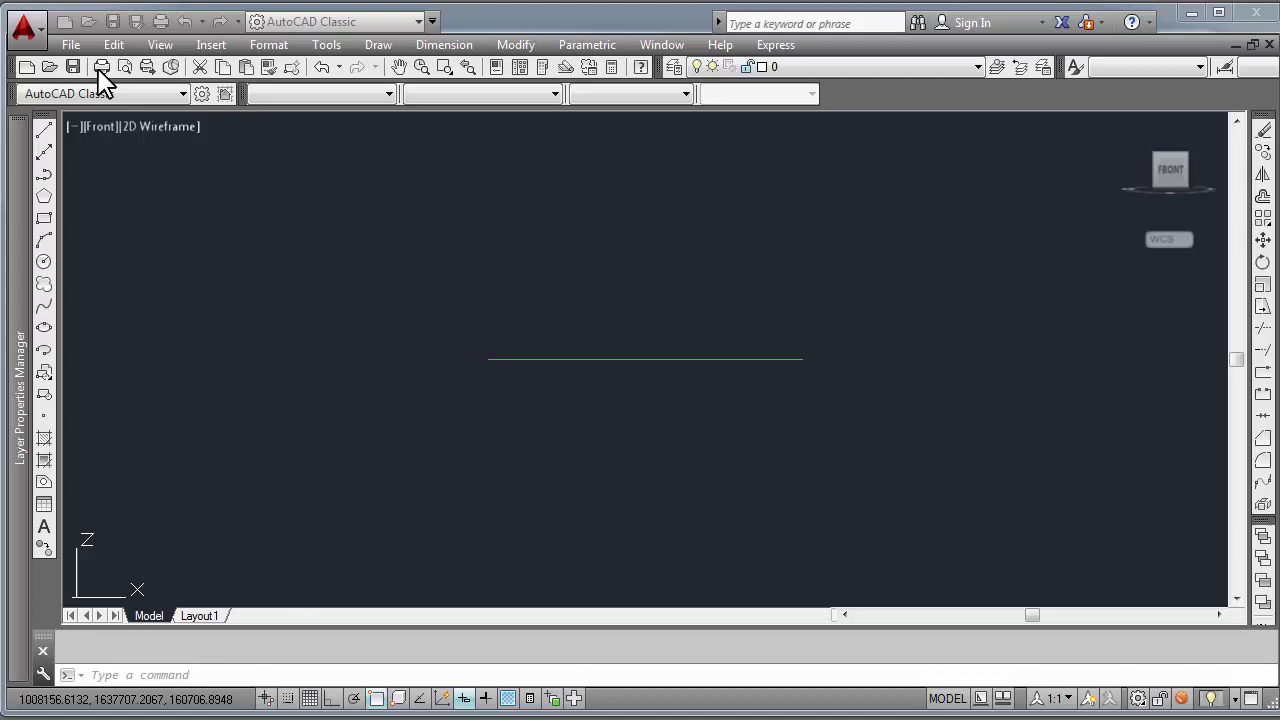
pyautogui.click(900, 556)
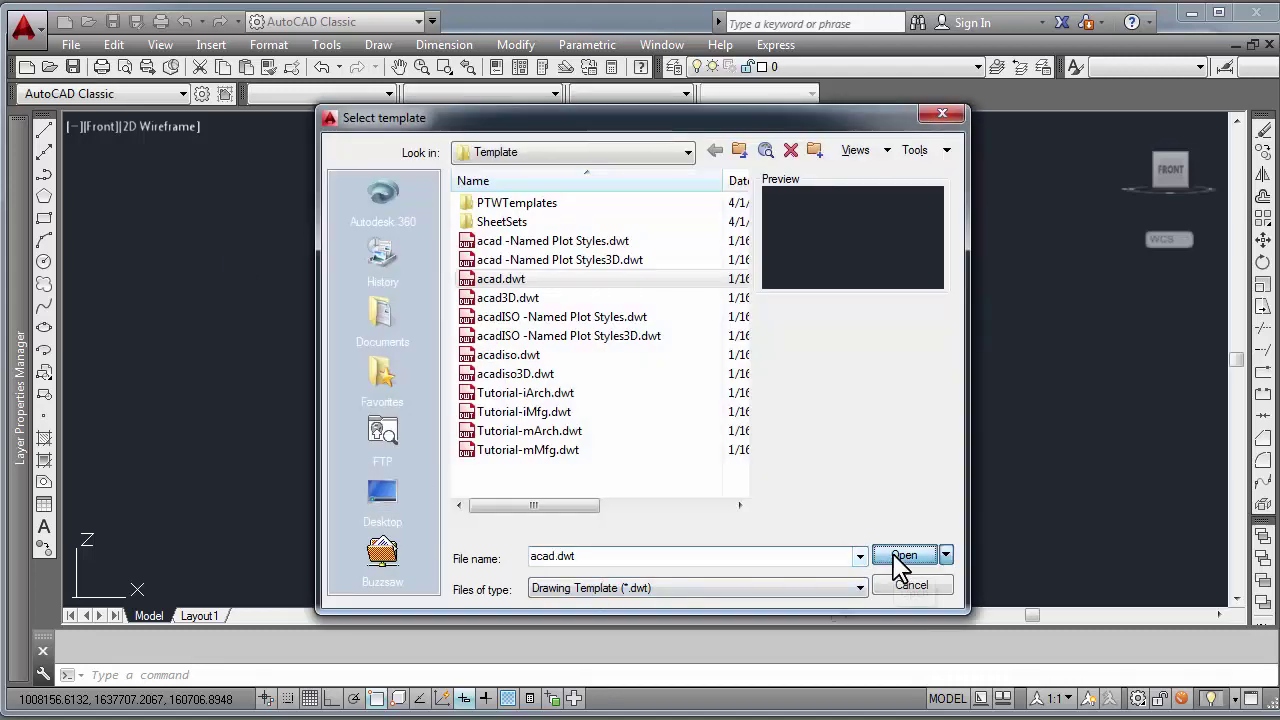
# Step: Open contour_export.dxf from the GIS_TERRAIN folder on DATA (E:)
pyautogui.click(71, 45)
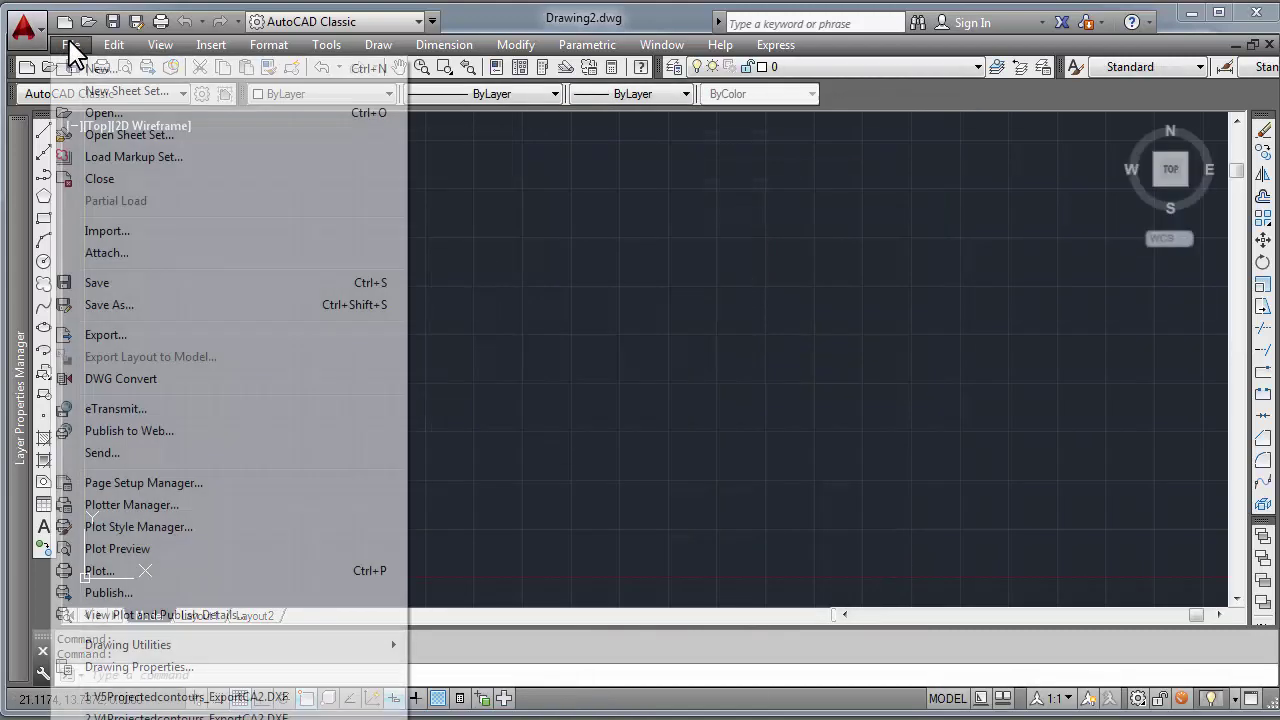
pyautogui.moveTo(444, 45)
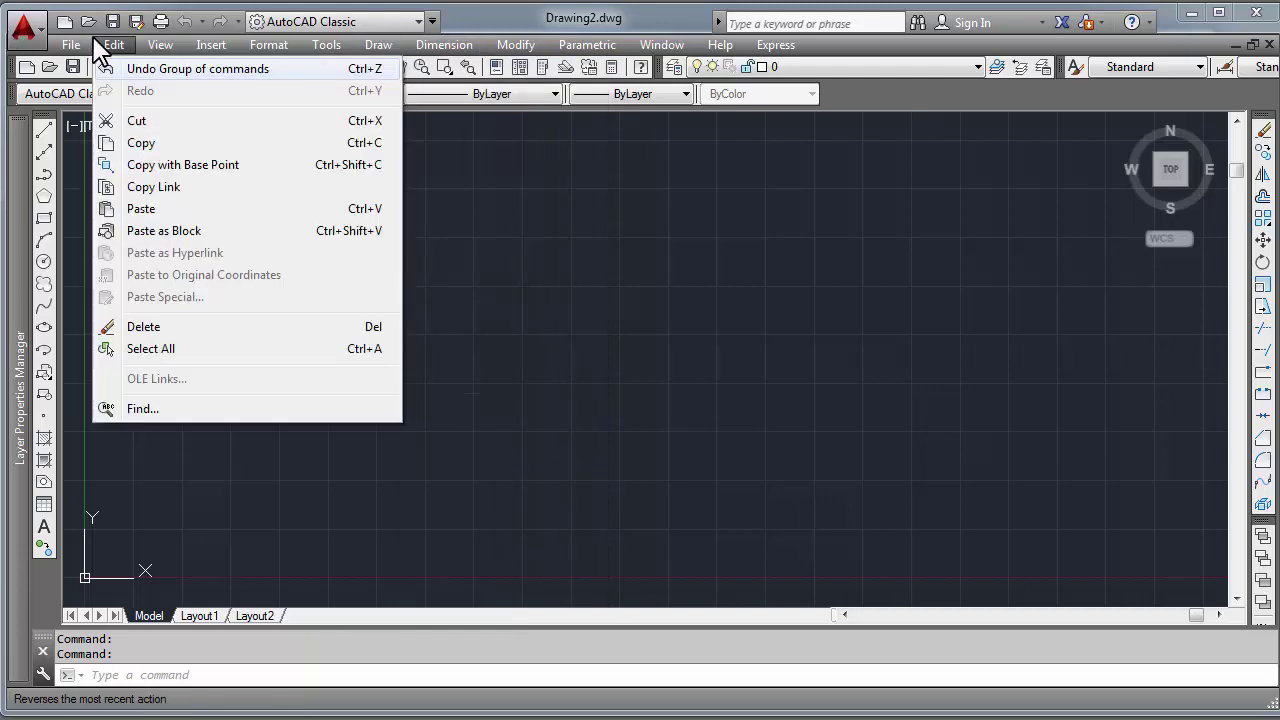
pyautogui.moveTo(71, 45)
pyautogui.click(100, 113)
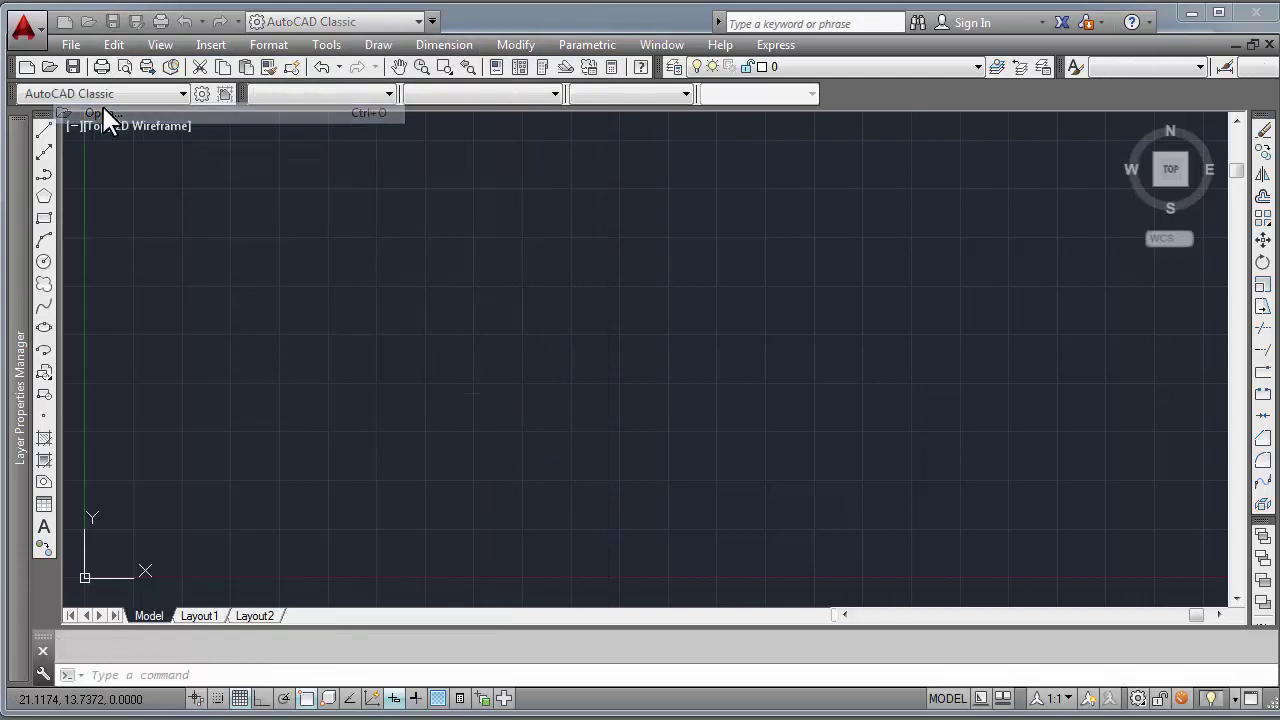
pyautogui.click(540, 151)
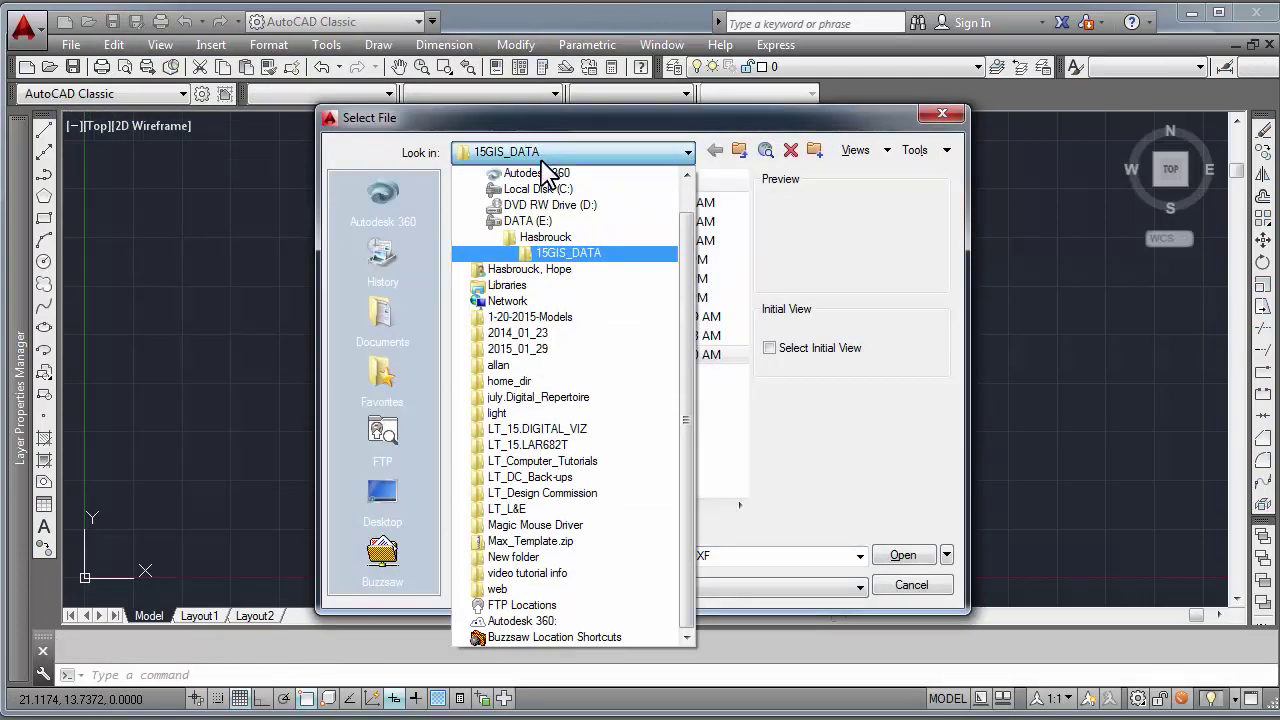
pyautogui.click(530, 220)
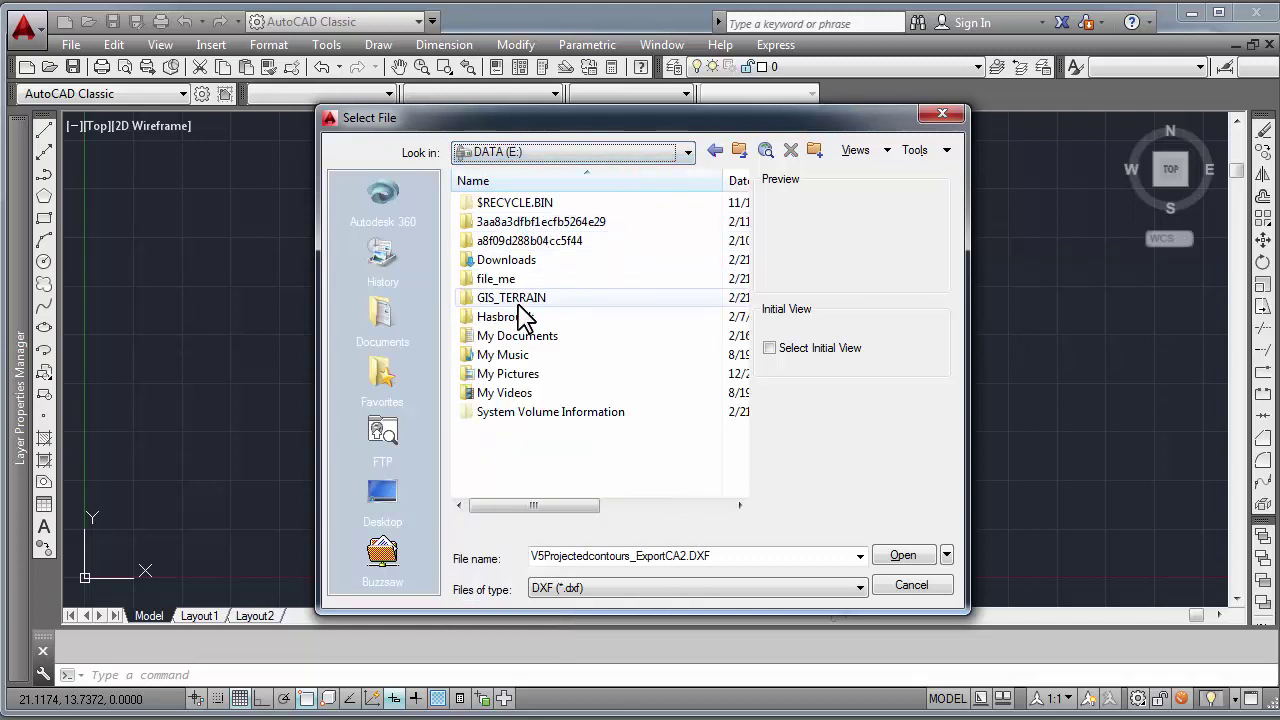
pyautogui.doubleClick(518, 298)
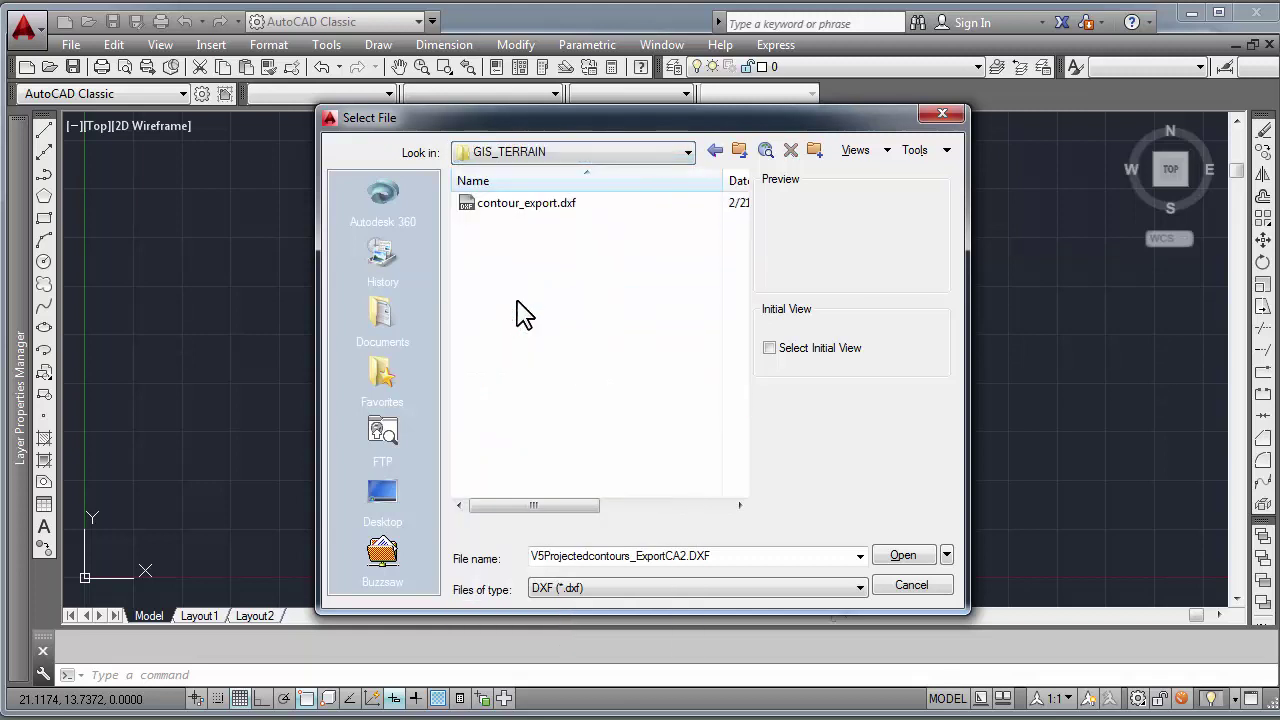
pyautogui.click(508, 210)
pyautogui.click(900, 558)
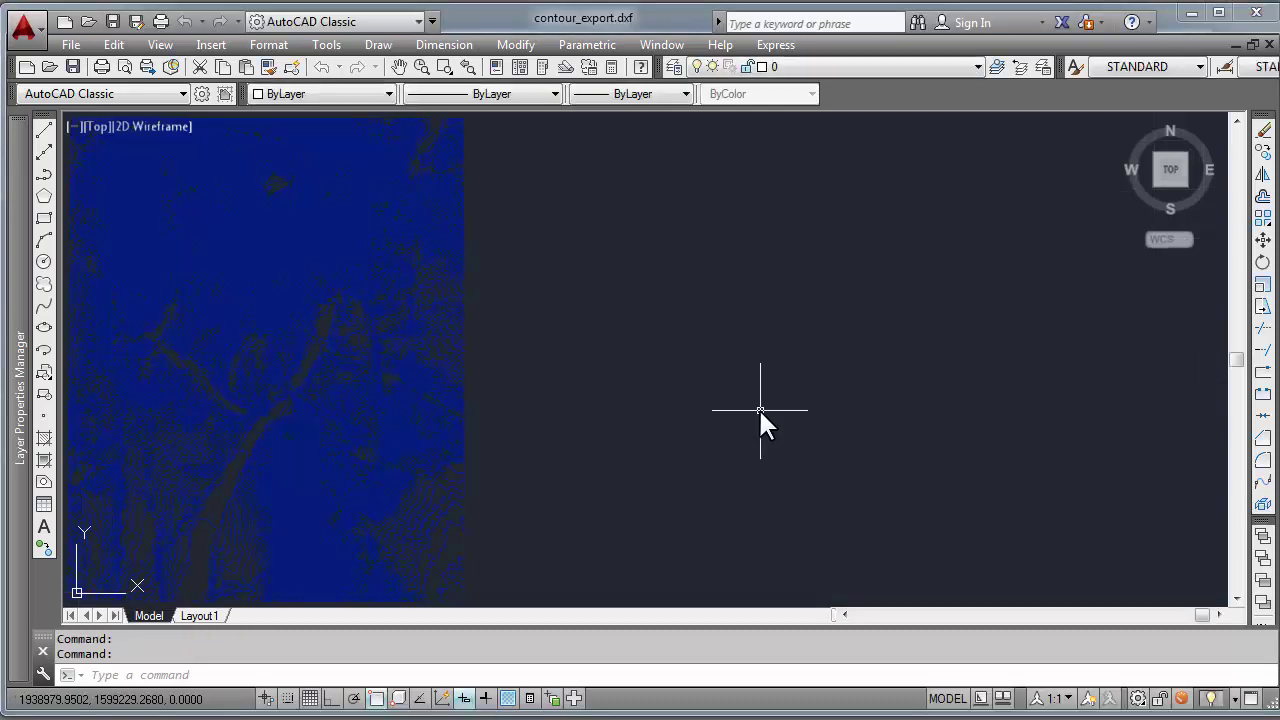
# Step: Switch to the Front view and zoom a window around the contour band
pyautogui.click(1170, 197)
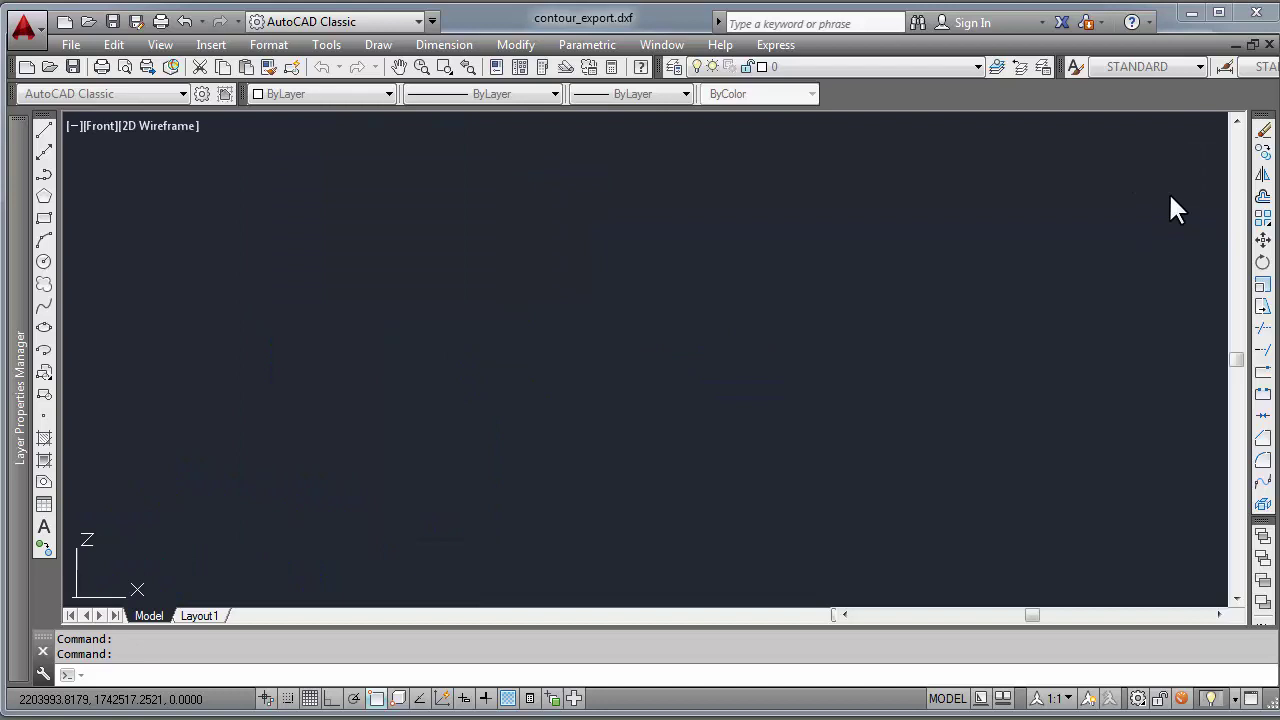
pyautogui.write('z')
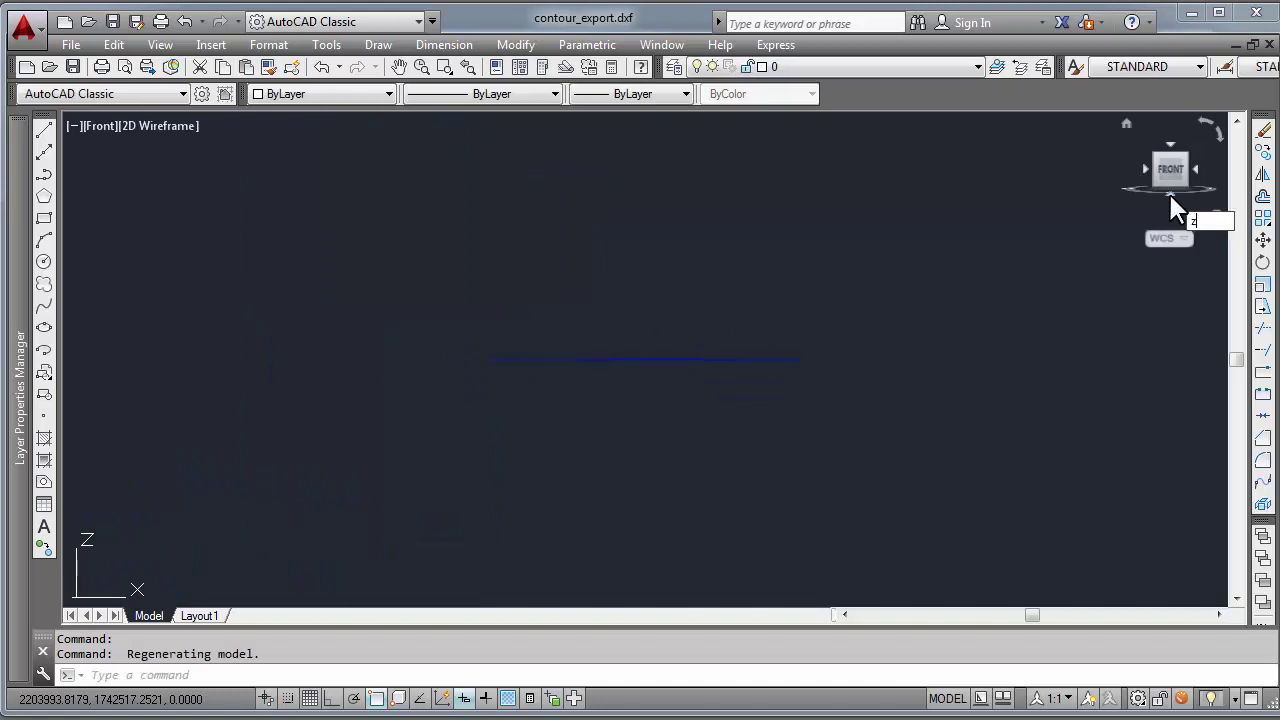
pyautogui.press('Return')
pyautogui.write('w')
pyautogui.press('Return')
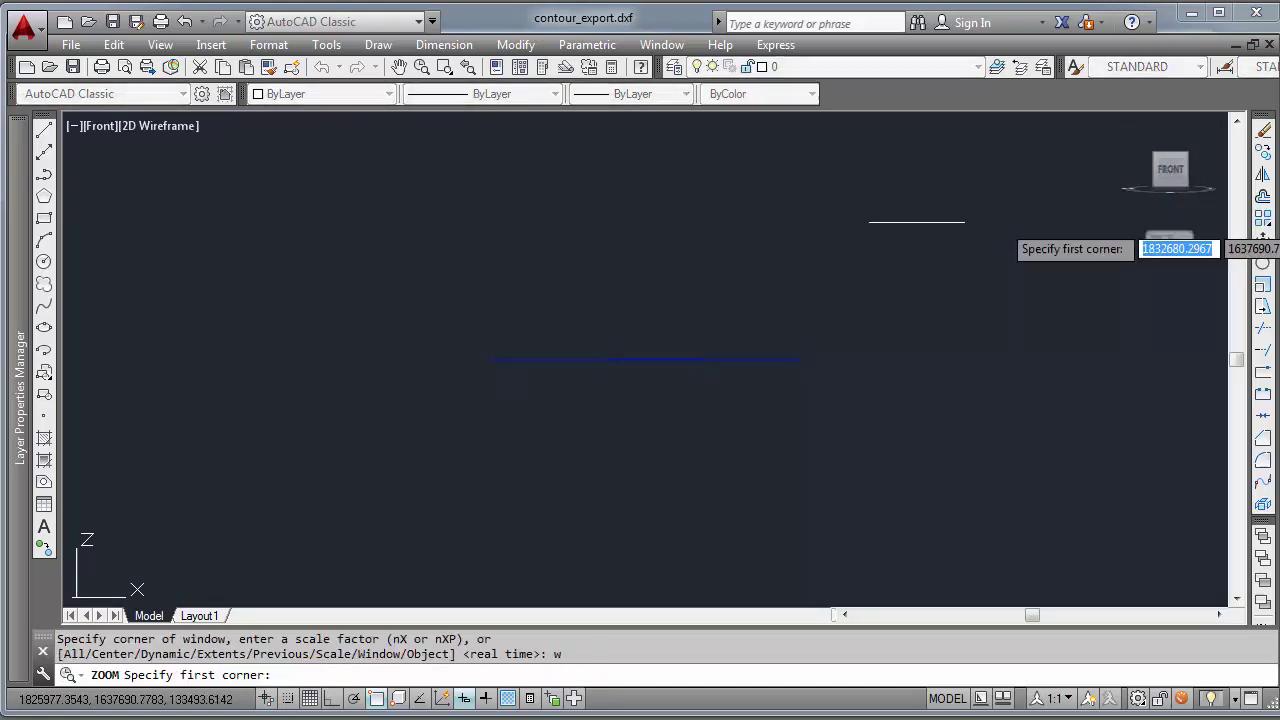
pyautogui.click(610, 350)
pyautogui.click(660, 366)
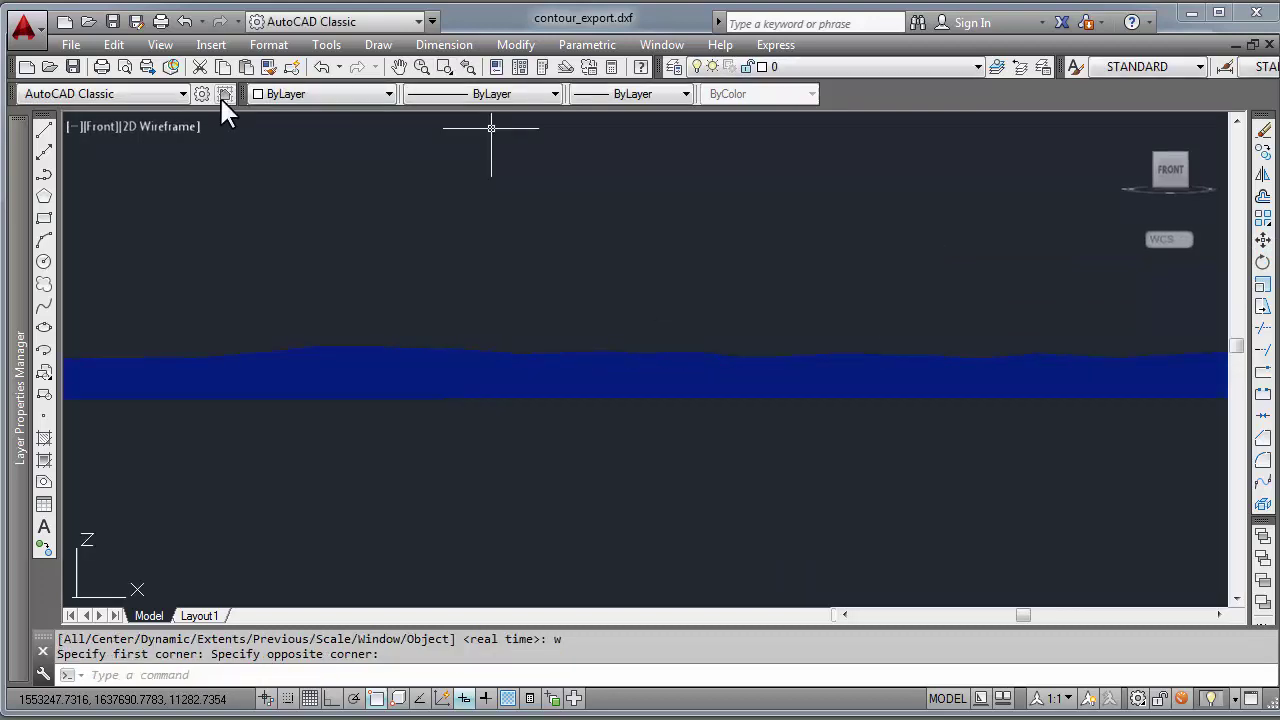
# Step: Set the CONTOUR_TIF1 layer colour to white and center the contour lines
pyautogui.click(674, 68)
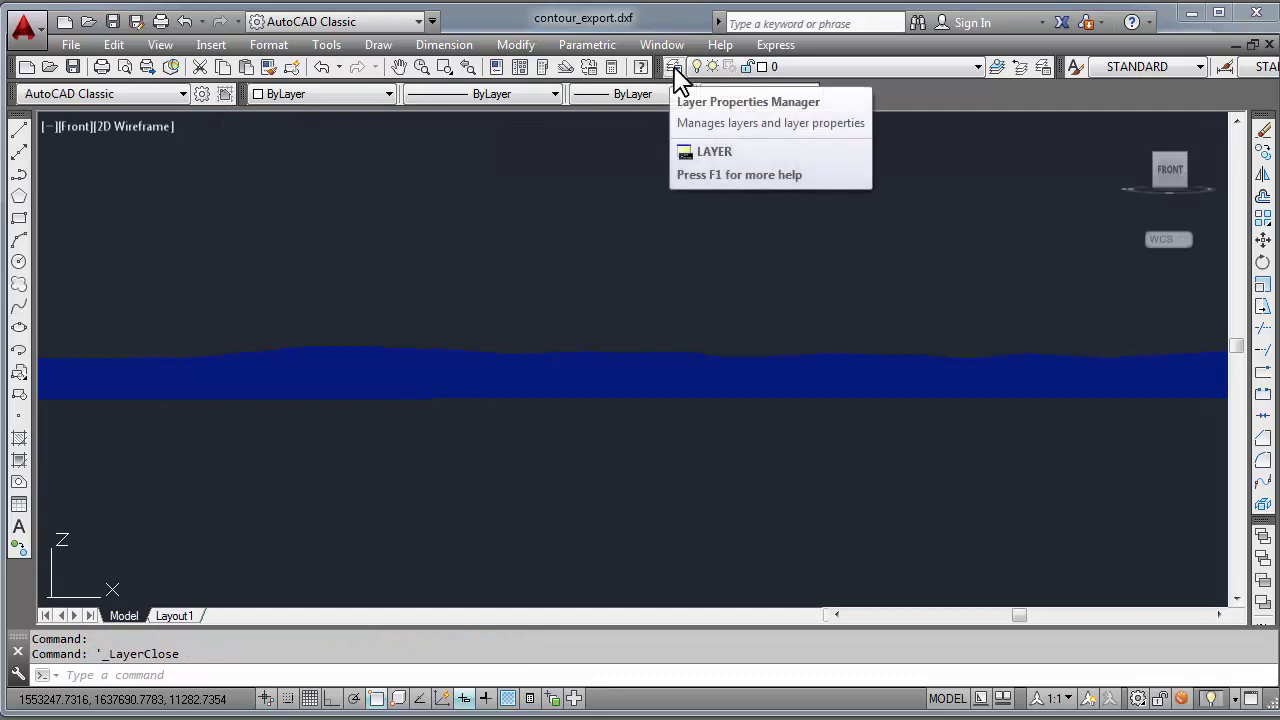
pyautogui.click(674, 68)
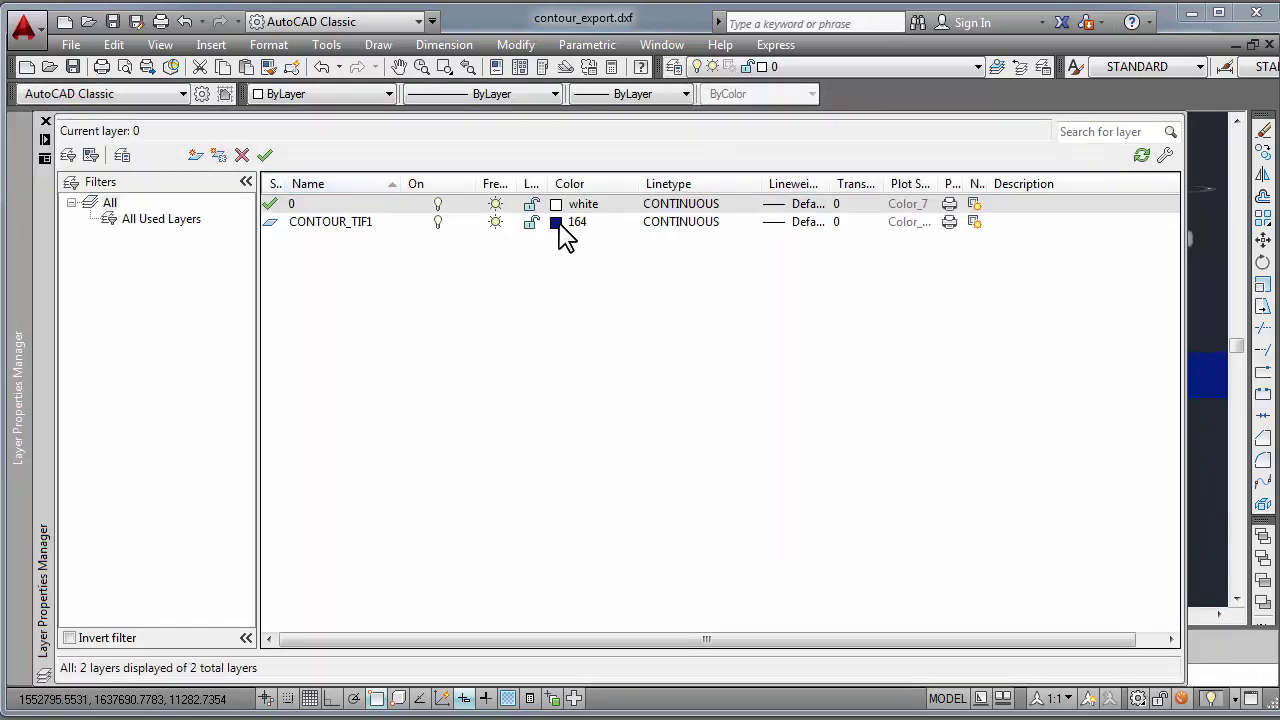
pyautogui.click(560, 226)
pyautogui.click(594, 411)
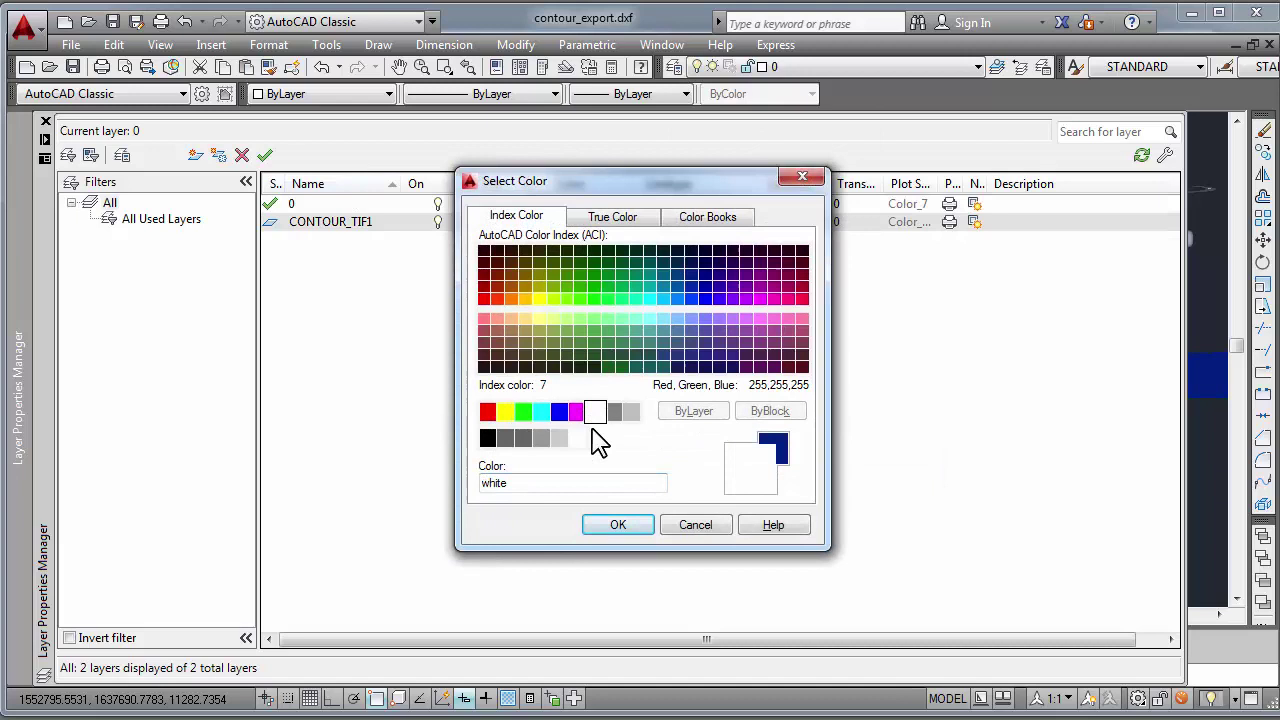
pyautogui.click(620, 525)
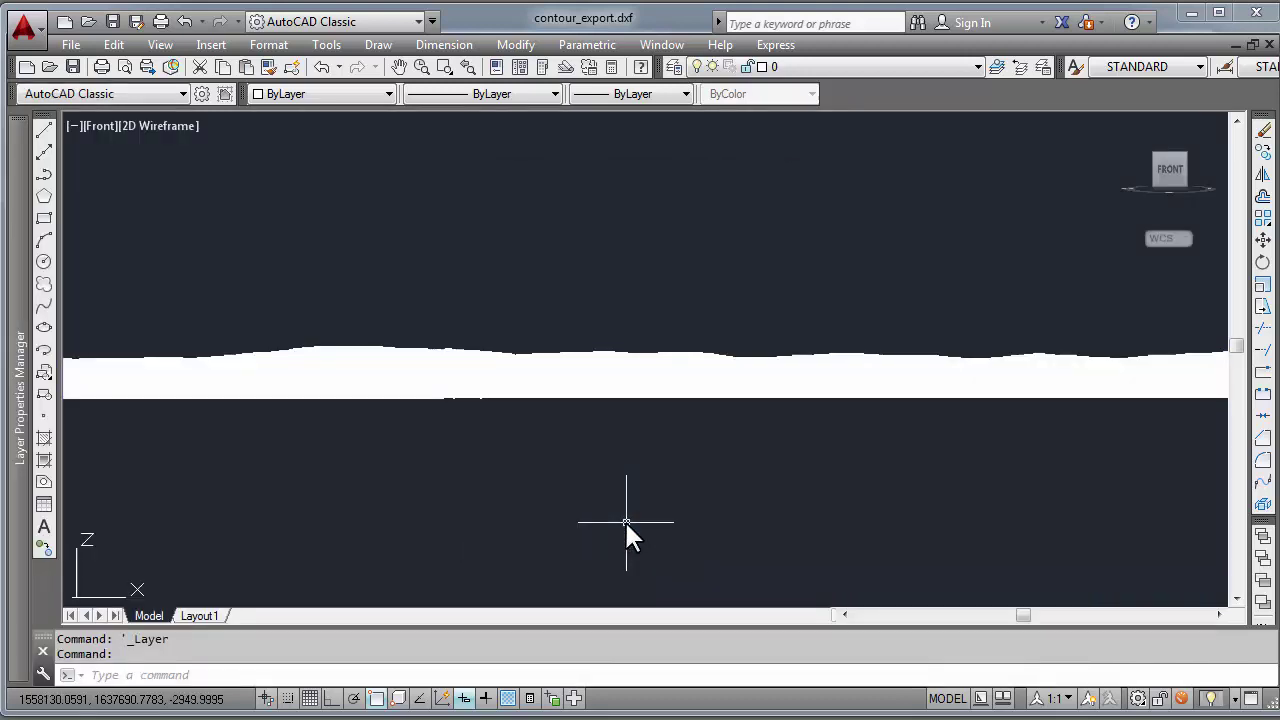
pyautogui.scroll(5, 548, 413)
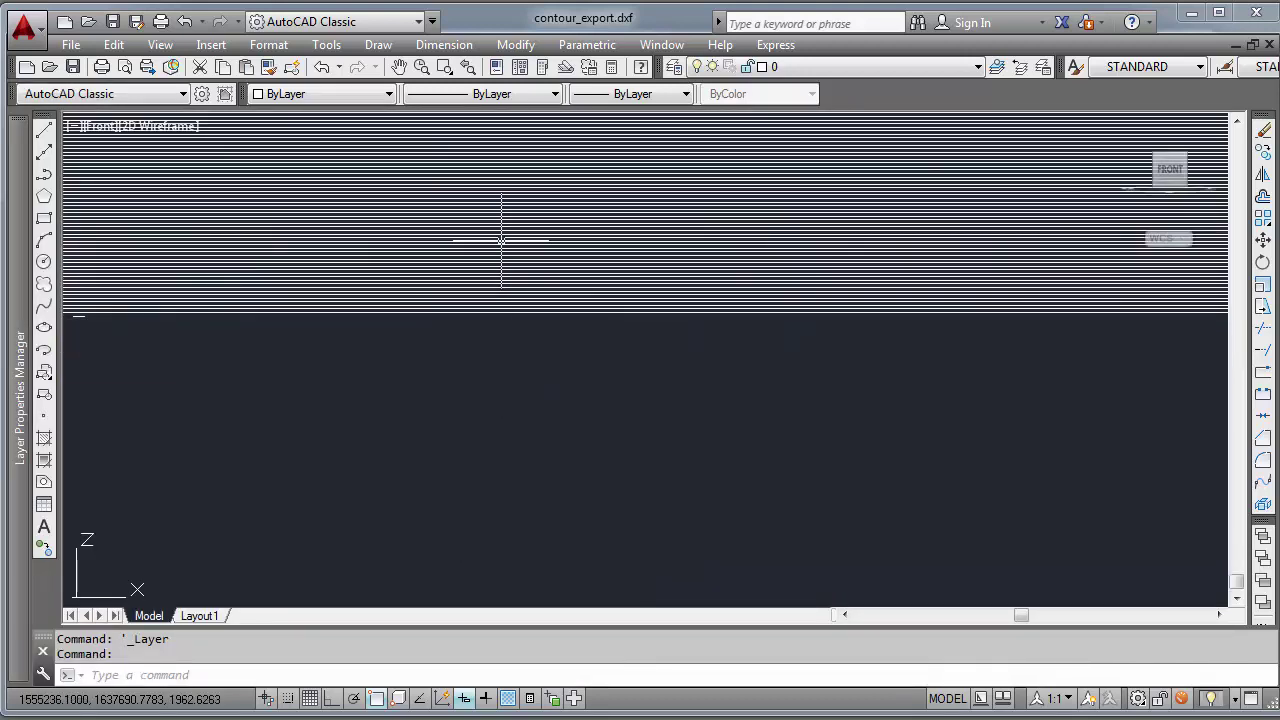
pyautogui.moveTo(501, 240); pyautogui.dragTo(538, 476, button='middle')
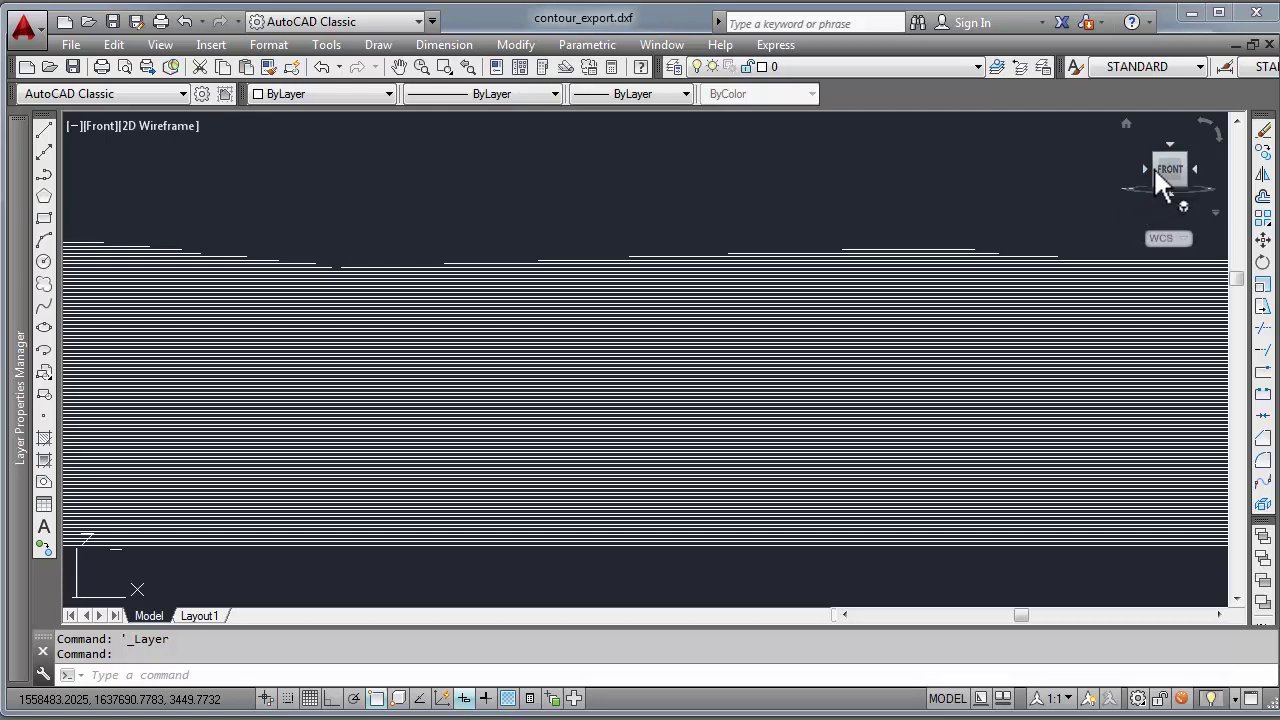
# Step: Orbit to a top view and zoom out until all contours show as plan lines
pyautogui.moveTo(1152, 172); pyautogui.dragTo(169, 270)
pyautogui.scroll(-8, 378, 331)
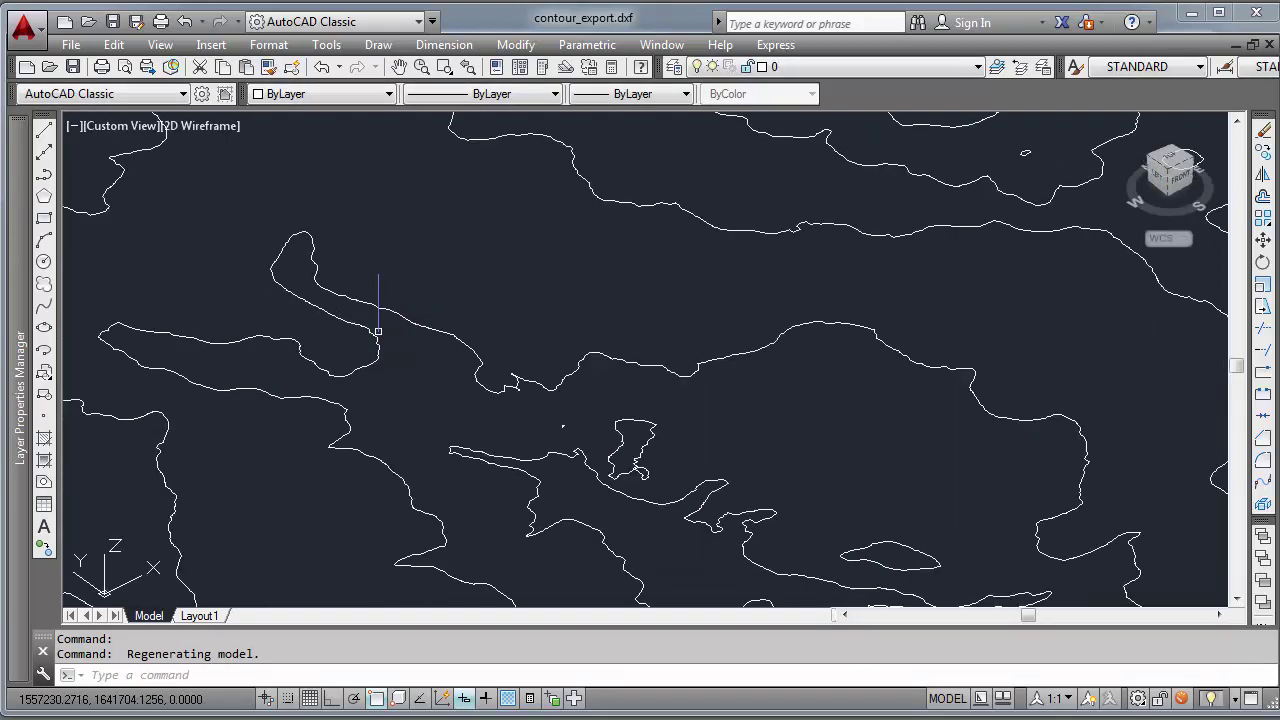
pyautogui.scroll(-3, 378, 331)
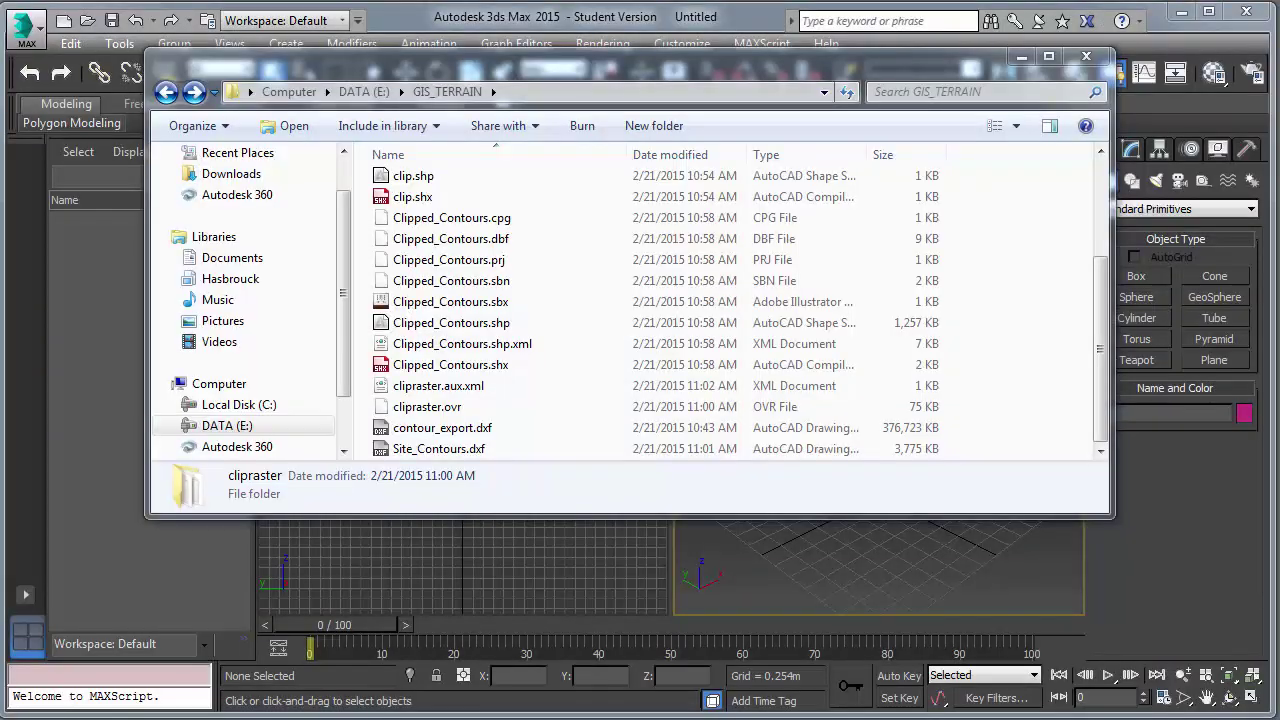
# Step: View the Site_Contours.dxf file details, then close the Explorer window
pyautogui.click(437, 455)
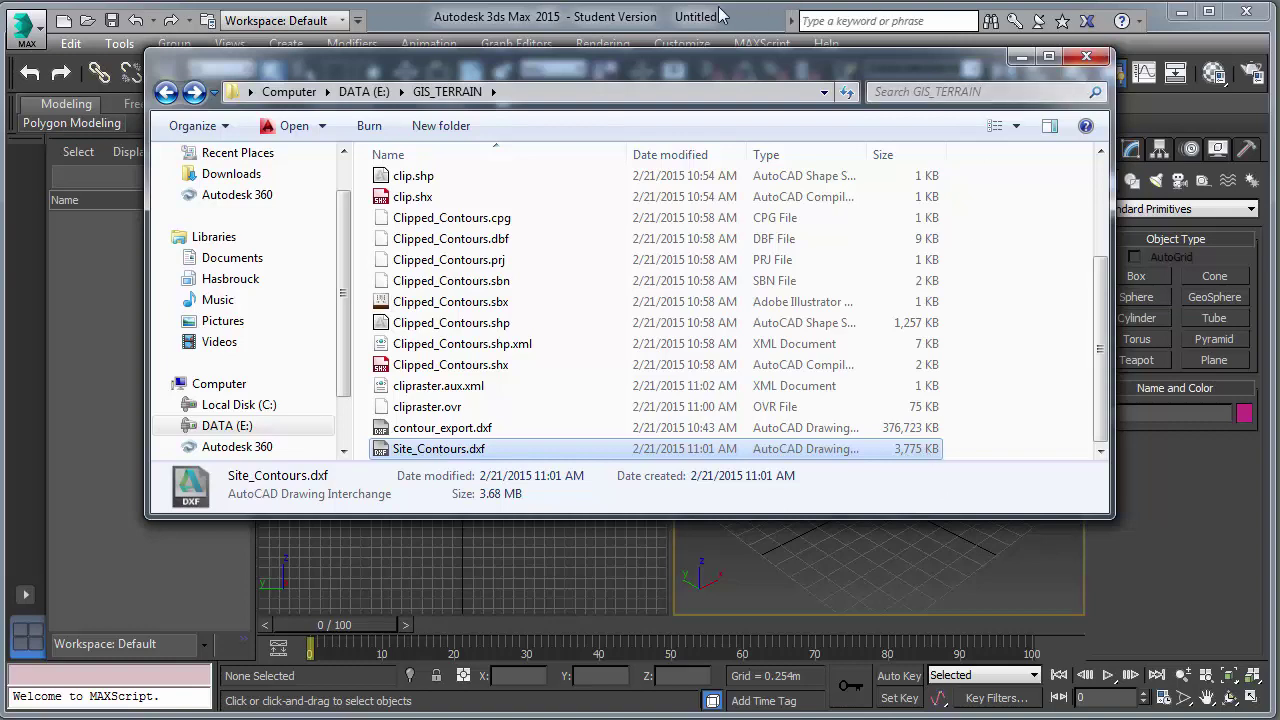
pyautogui.press('Escape')
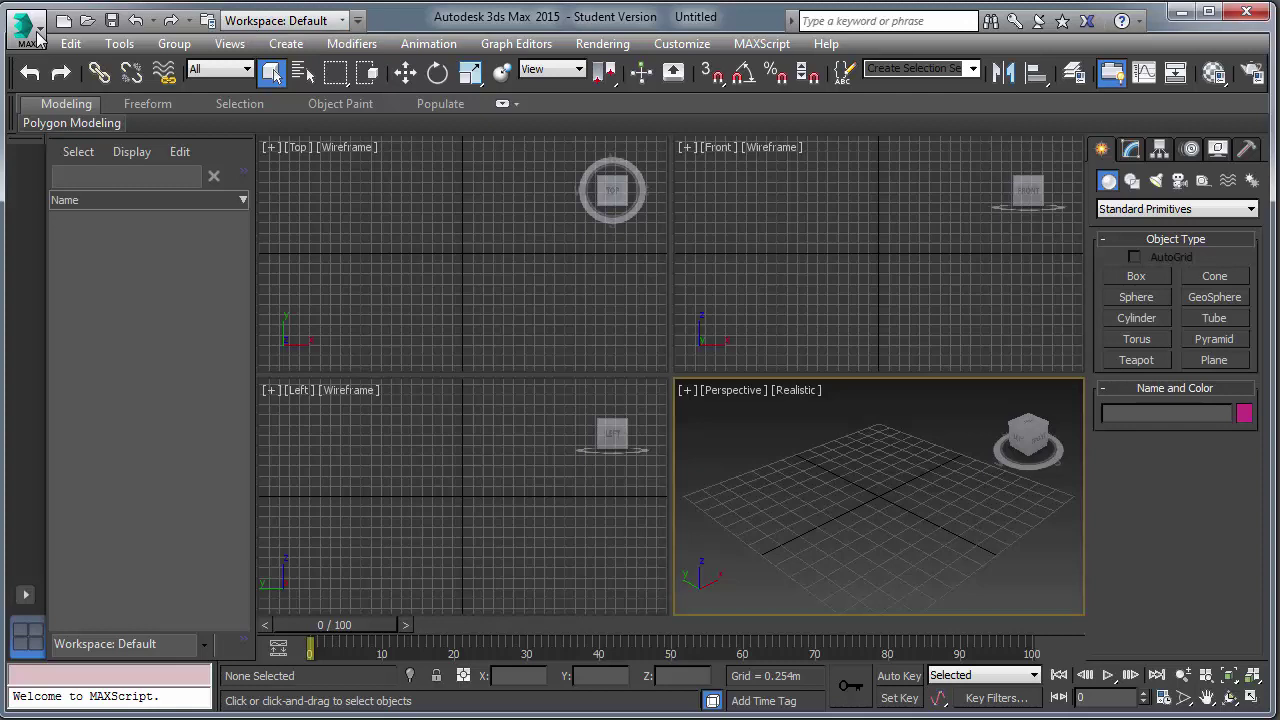
# Step: Set the 3ds Max display units to US Standard Decimal Feet in Units Setup
pyautogui.click(36, 30)
pyautogui.moveTo(87, 250)
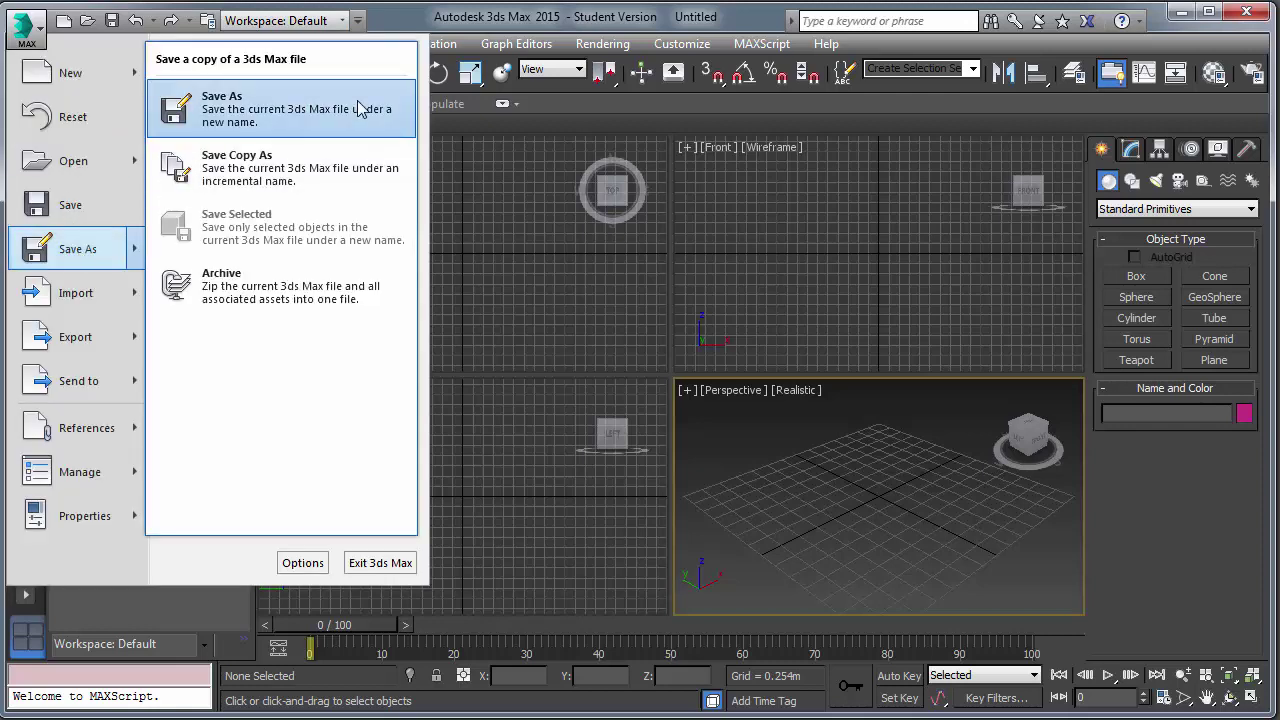
pyautogui.click(693, 41)
pyautogui.click(693, 43)
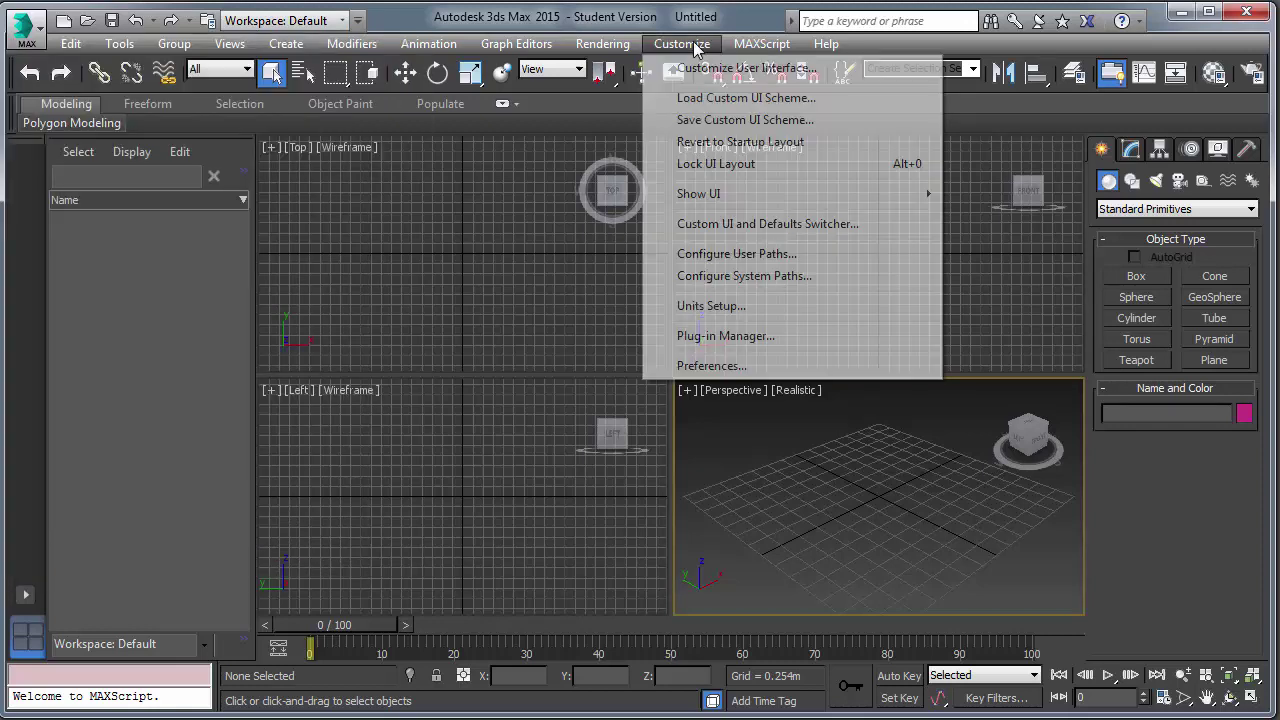
pyautogui.click(703, 306)
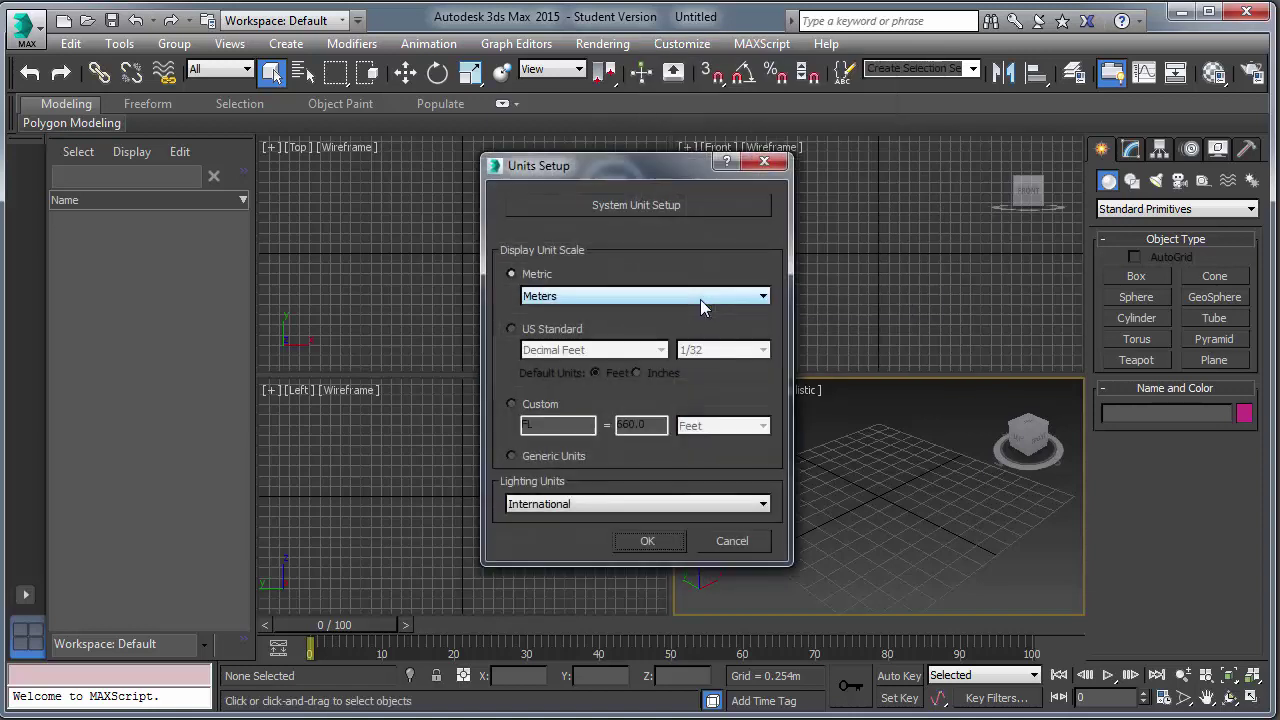
pyautogui.click(509, 329)
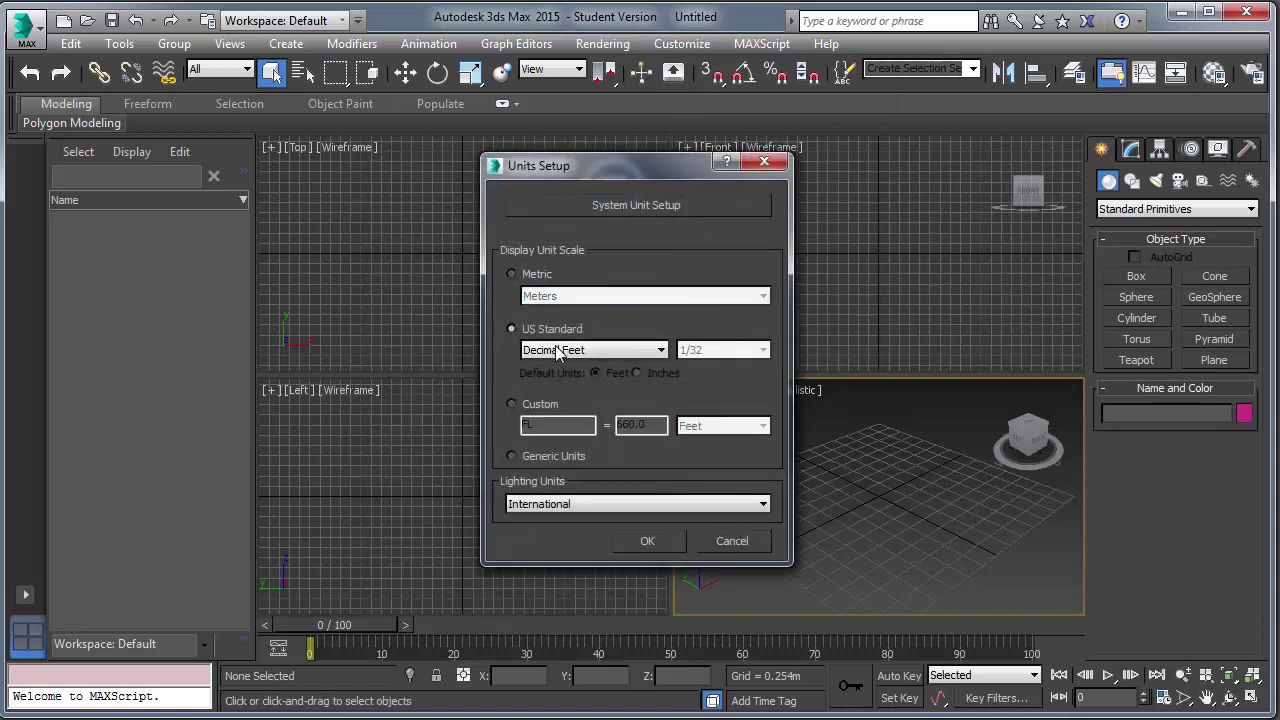
pyautogui.click(560, 352)
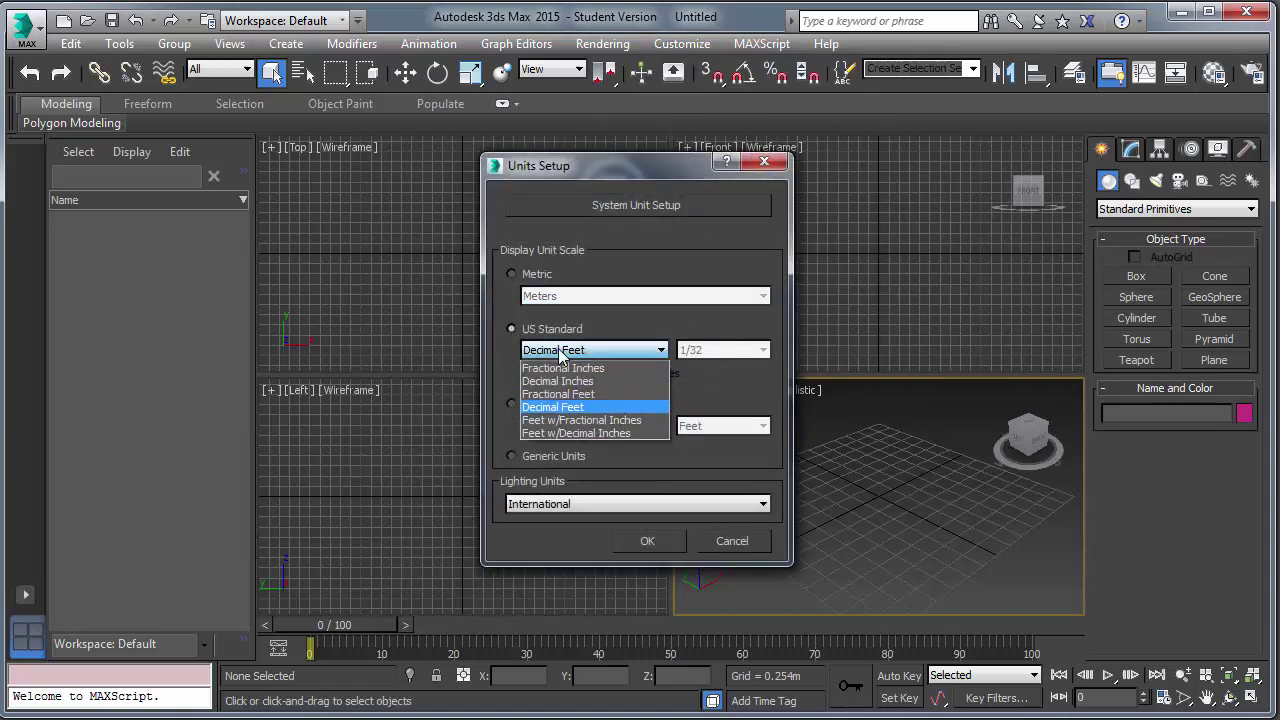
pyautogui.click(565, 408)
pyautogui.click(648, 542)
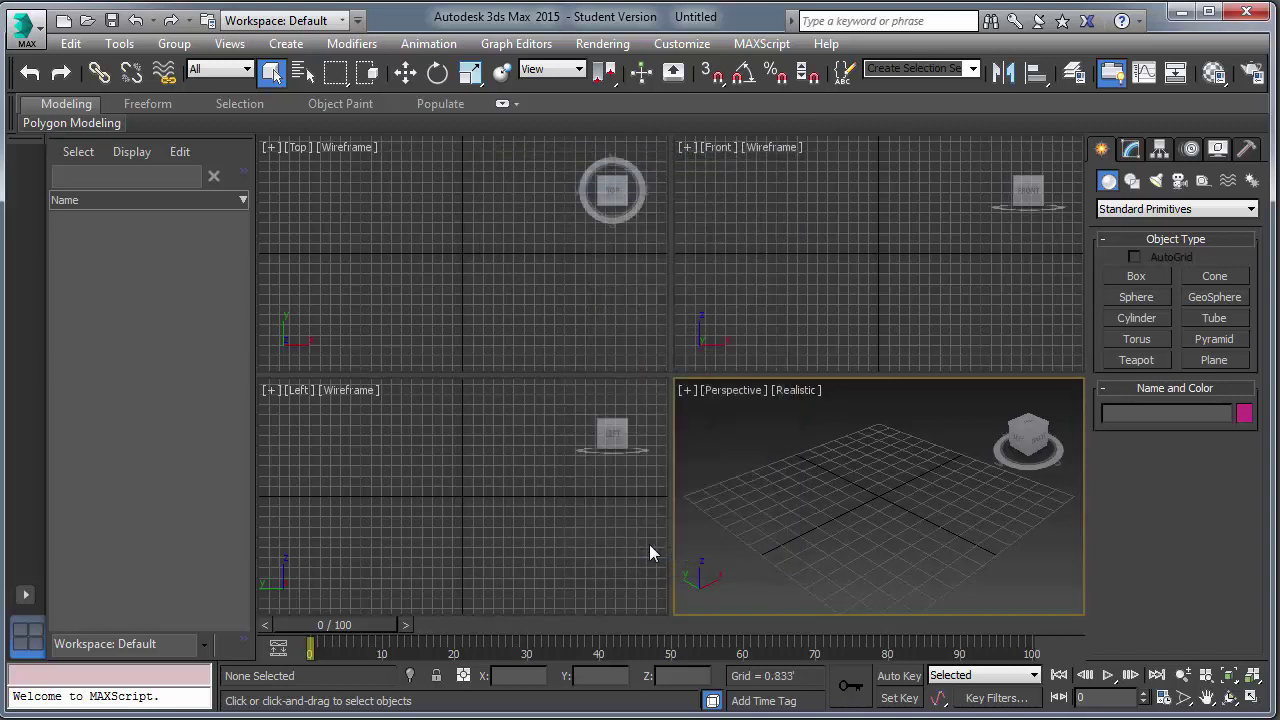
pyautogui.click(38, 36)
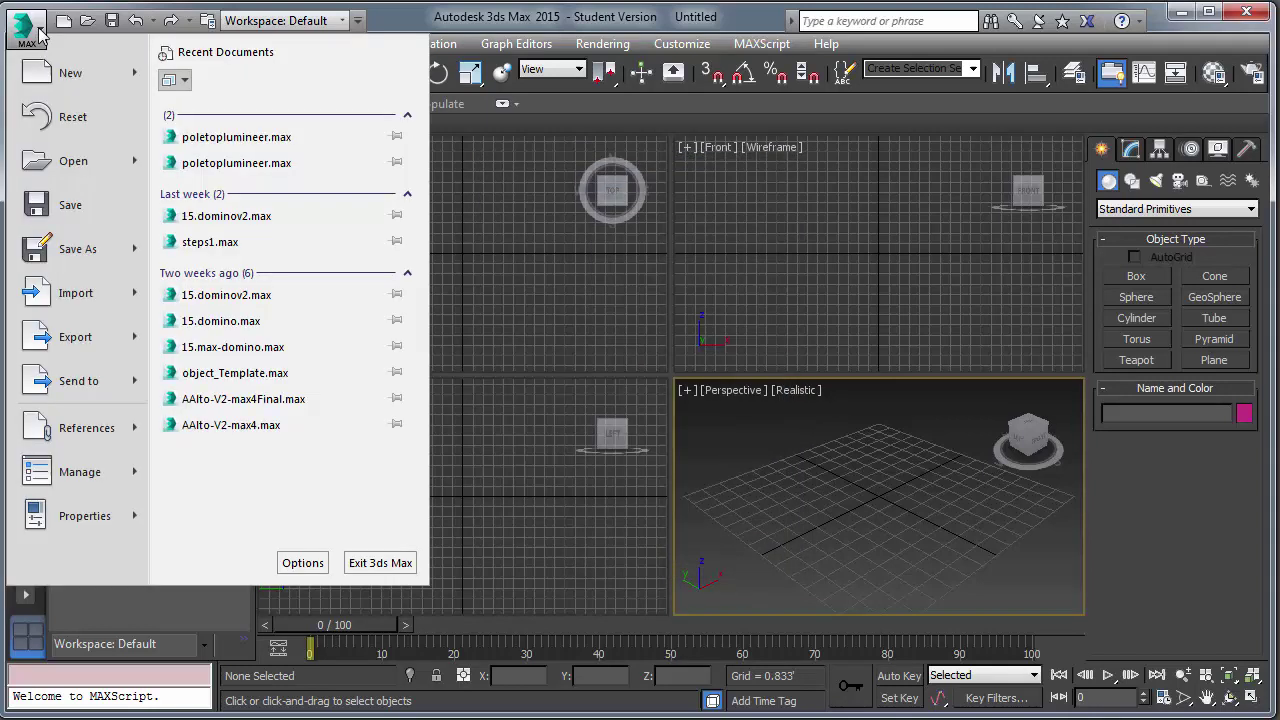
# Step: Choose Site_Contours.dxf from E:\GIS_TERRAIN for import
pyautogui.click(105, 300)
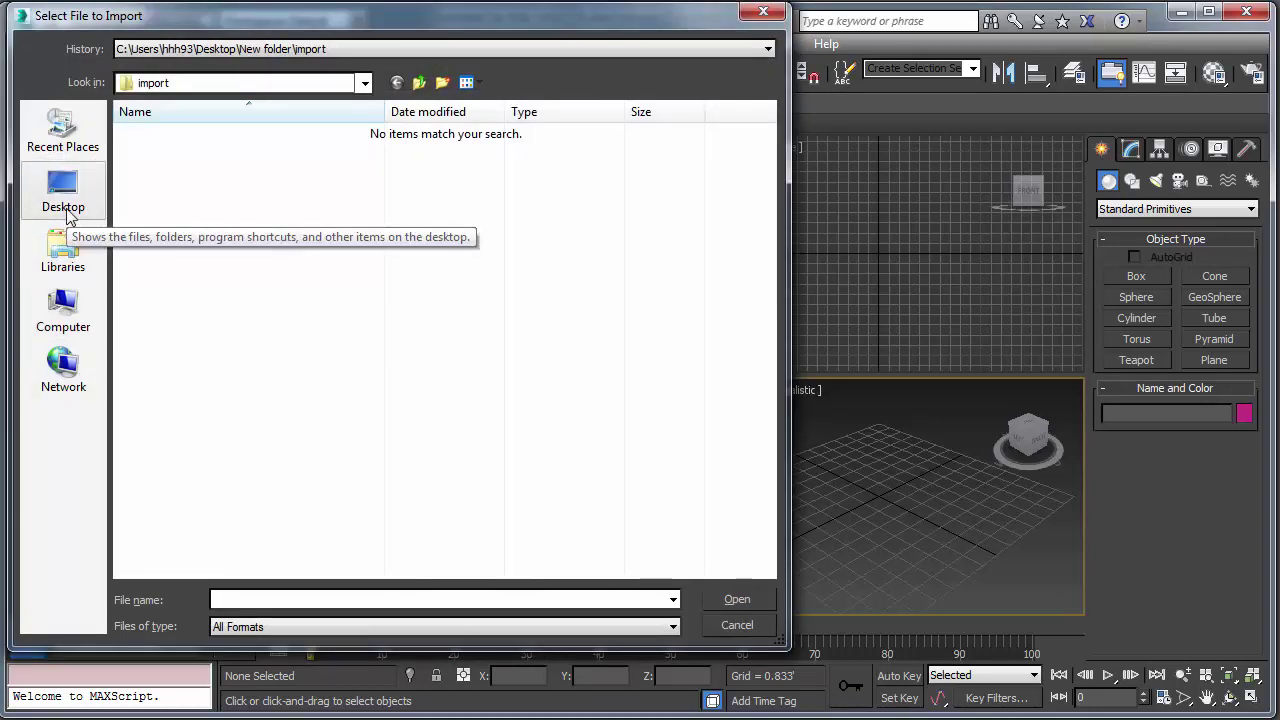
pyautogui.click(66, 312)
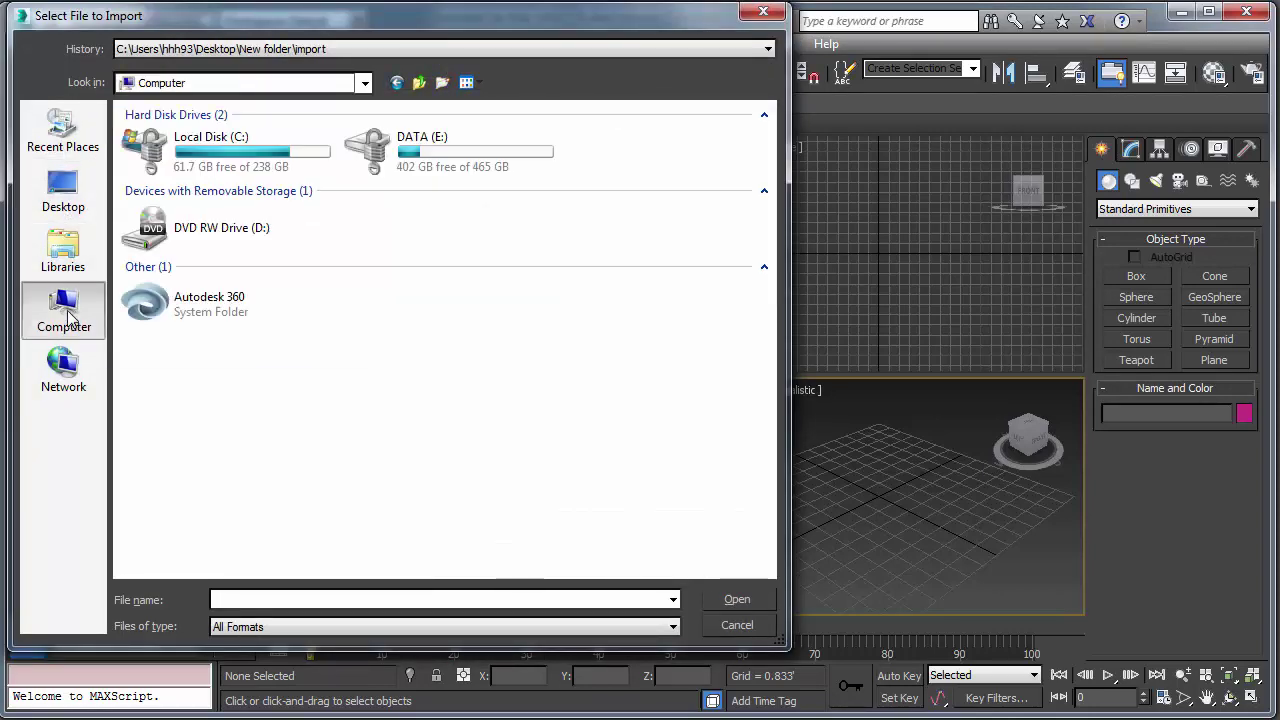
pyautogui.doubleClick(415, 151)
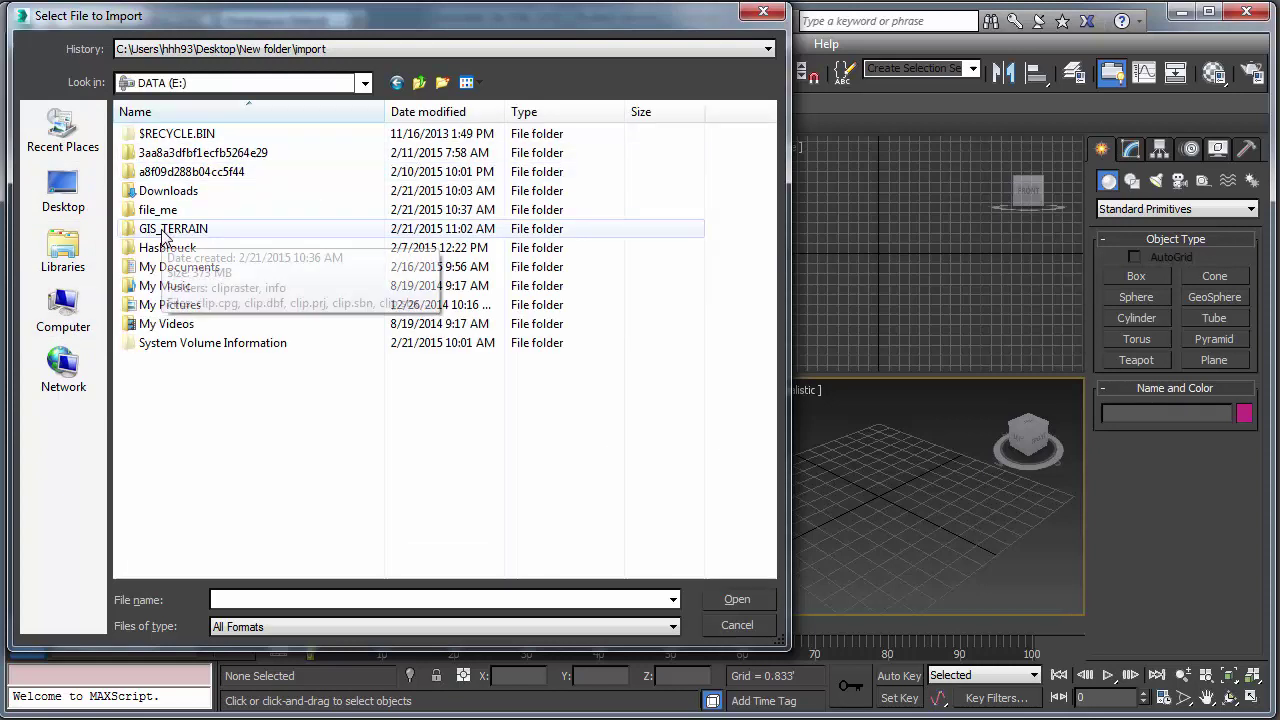
pyautogui.doubleClick(166, 232)
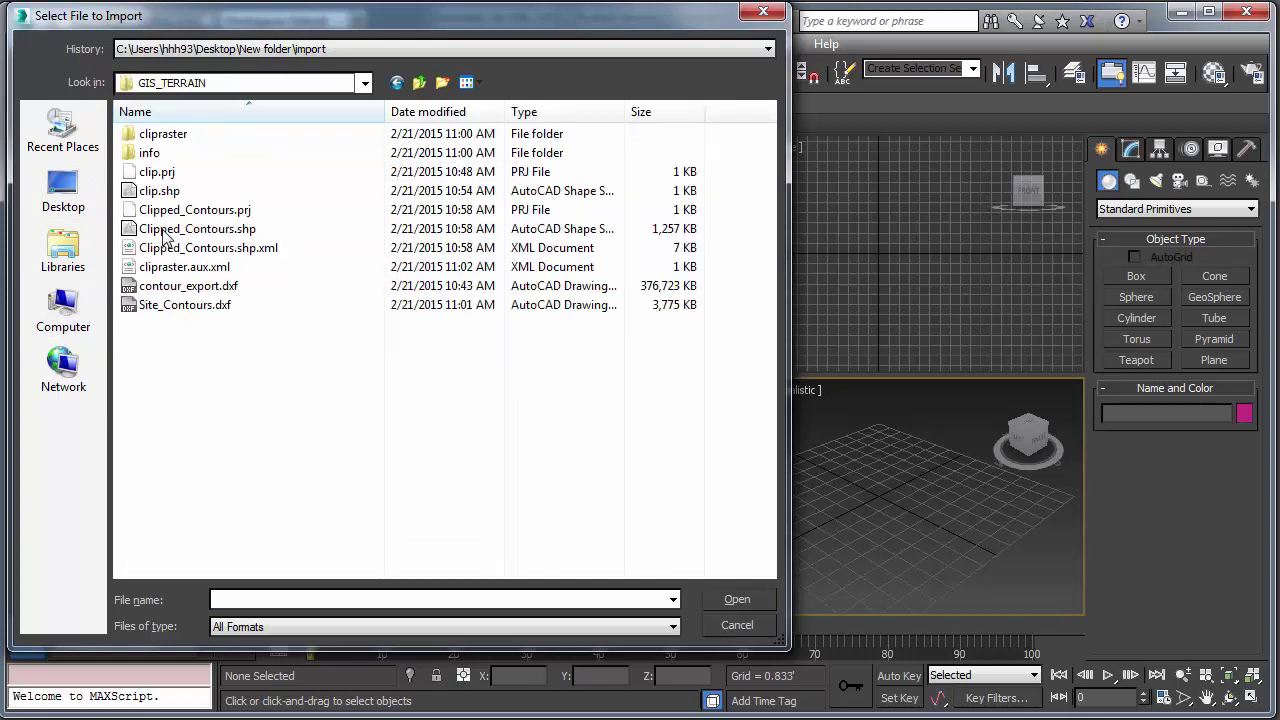
pyautogui.click(177, 311)
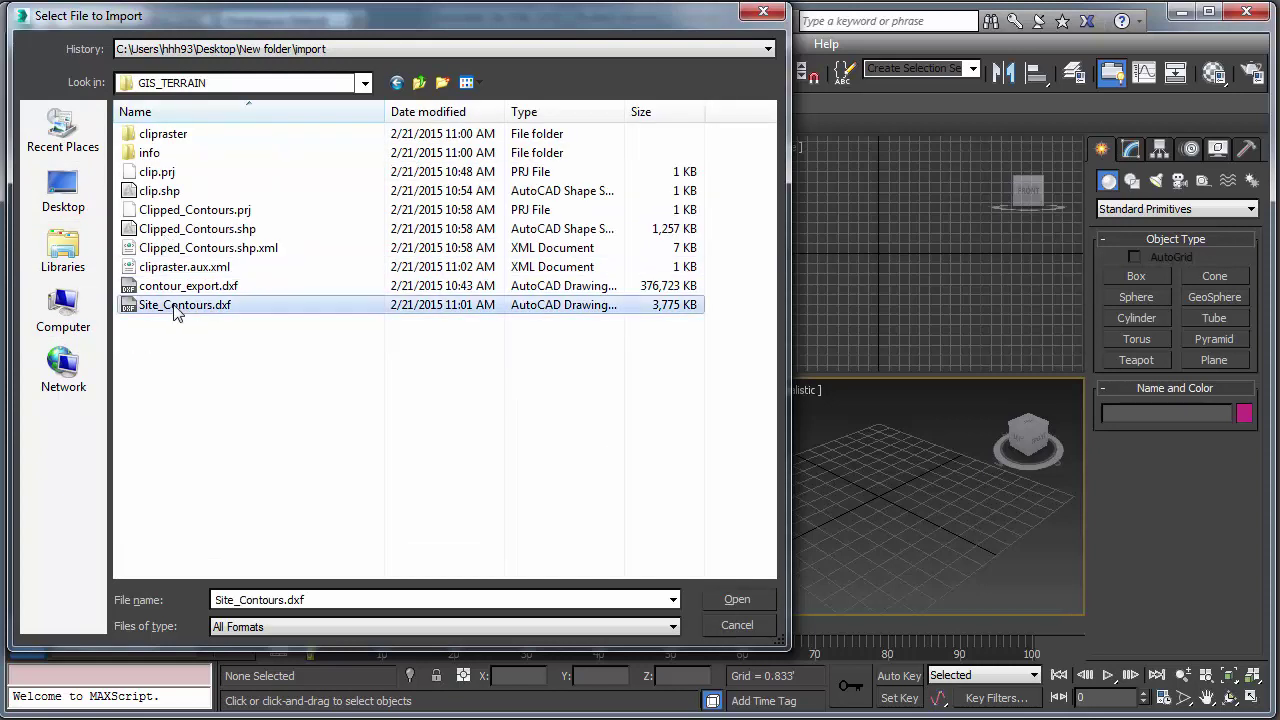
pyautogui.click(725, 598)
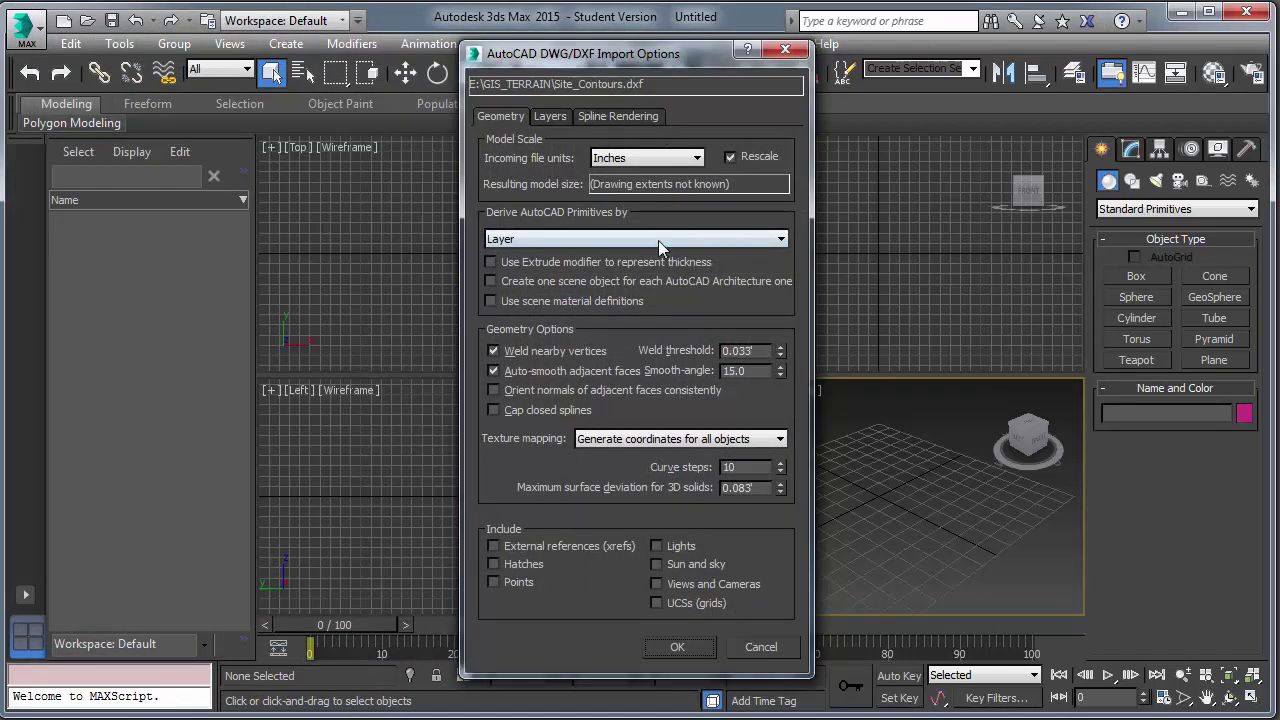
# Step: Import it grouped by Layer with a 1.0' weld threshold
pyautogui.click(658, 239)
pyautogui.click(656, 237)
pyautogui.moveTo(755, 344); pyautogui.dragTo(670, 346)
pyautogui.write('1')
pyautogui.press('Return')
pyautogui.click(686, 647)
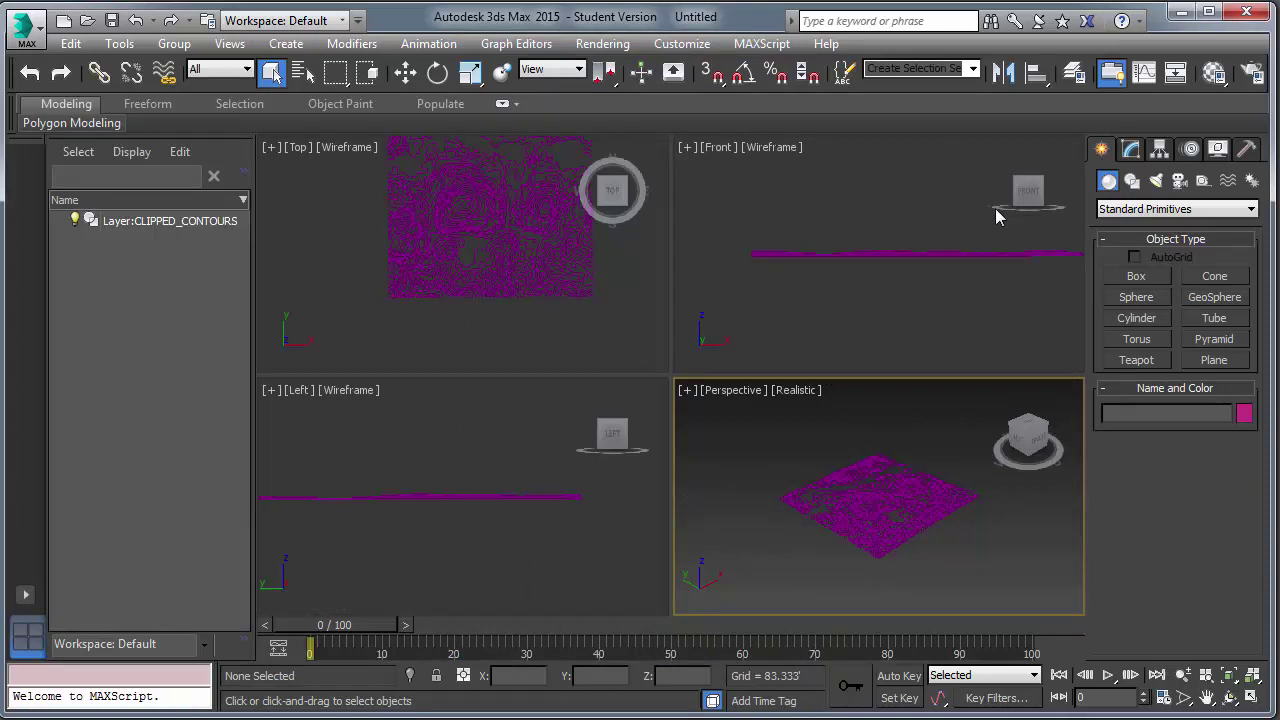
# Step: Select the imported CLIPPED_CONTOURS shape in the Top viewport
pyautogui.click(526, 260)
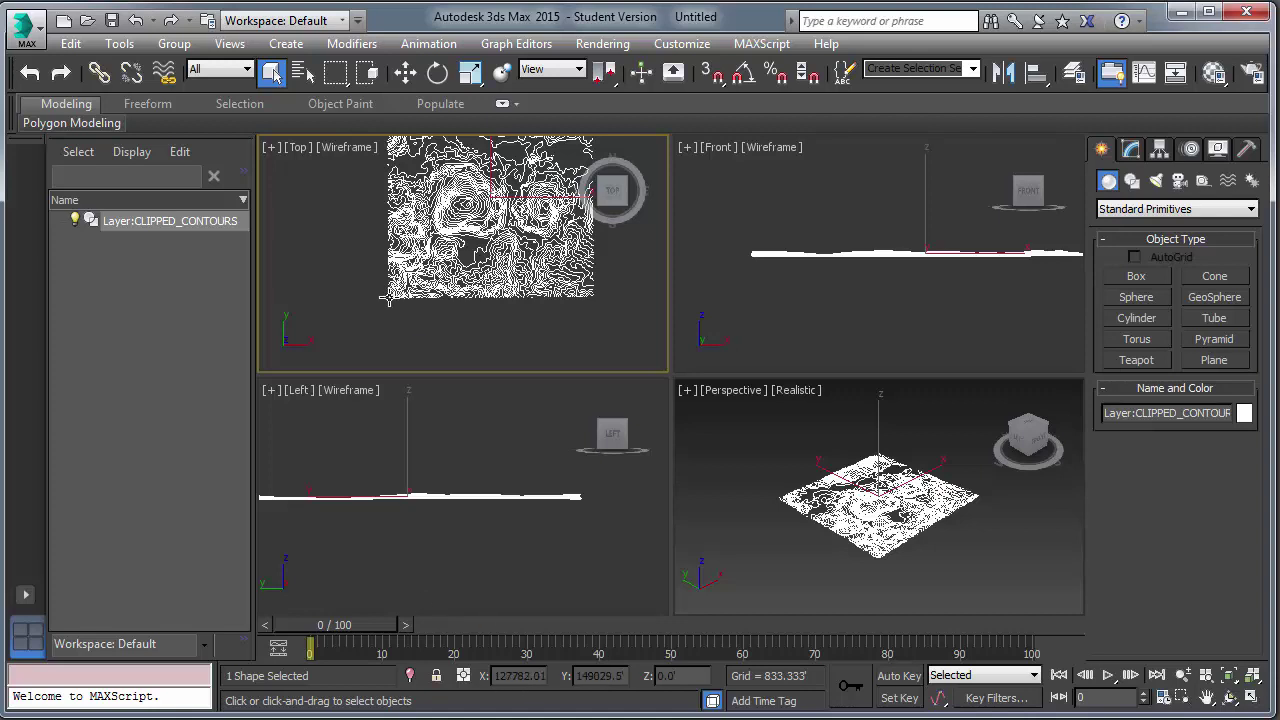
# Step: Bring up the Move Transform Type-In for the contour shape
pyautogui.click(405, 73)
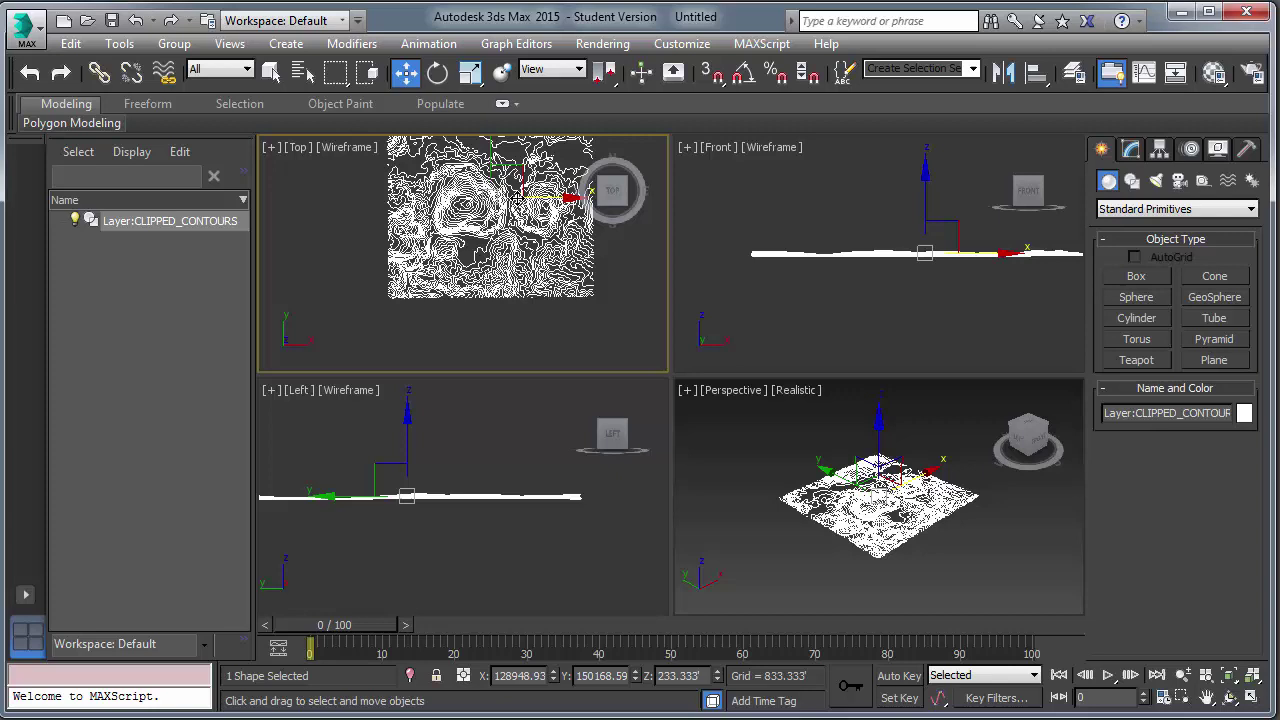
pyautogui.rightClick(519, 205)
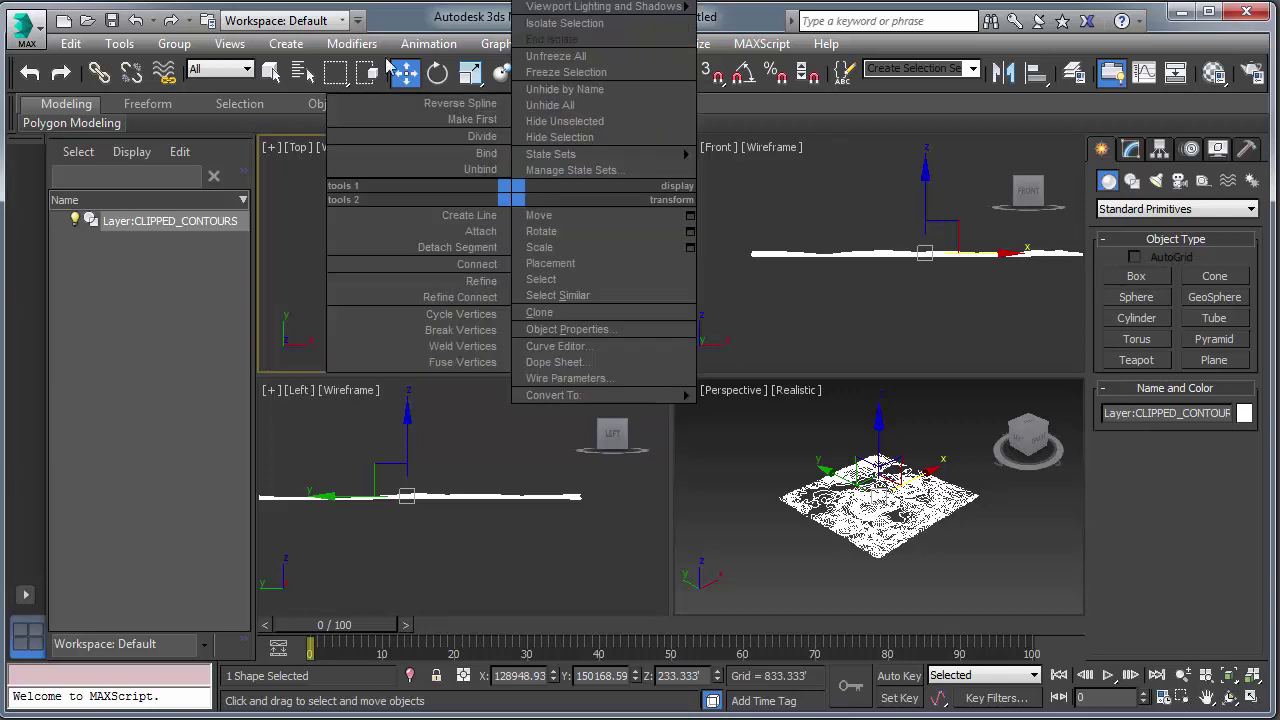
pyautogui.click(386, 24)
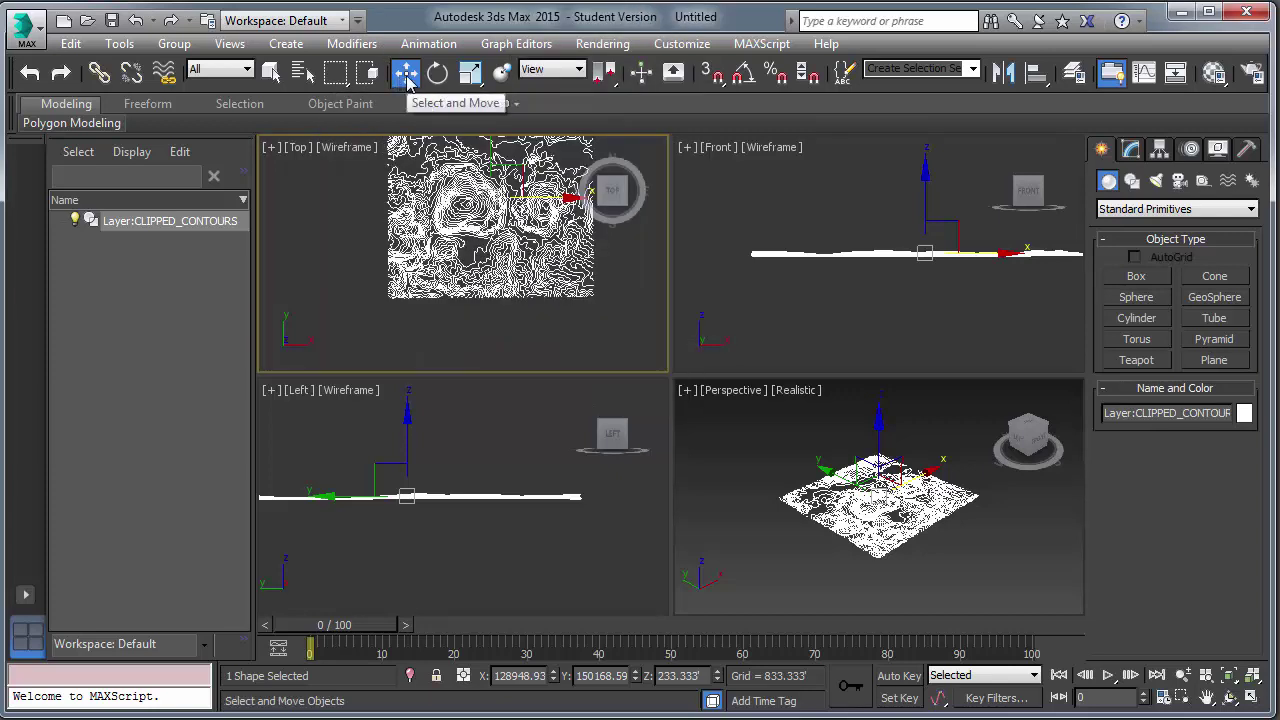
pyautogui.rightClick(407, 80)
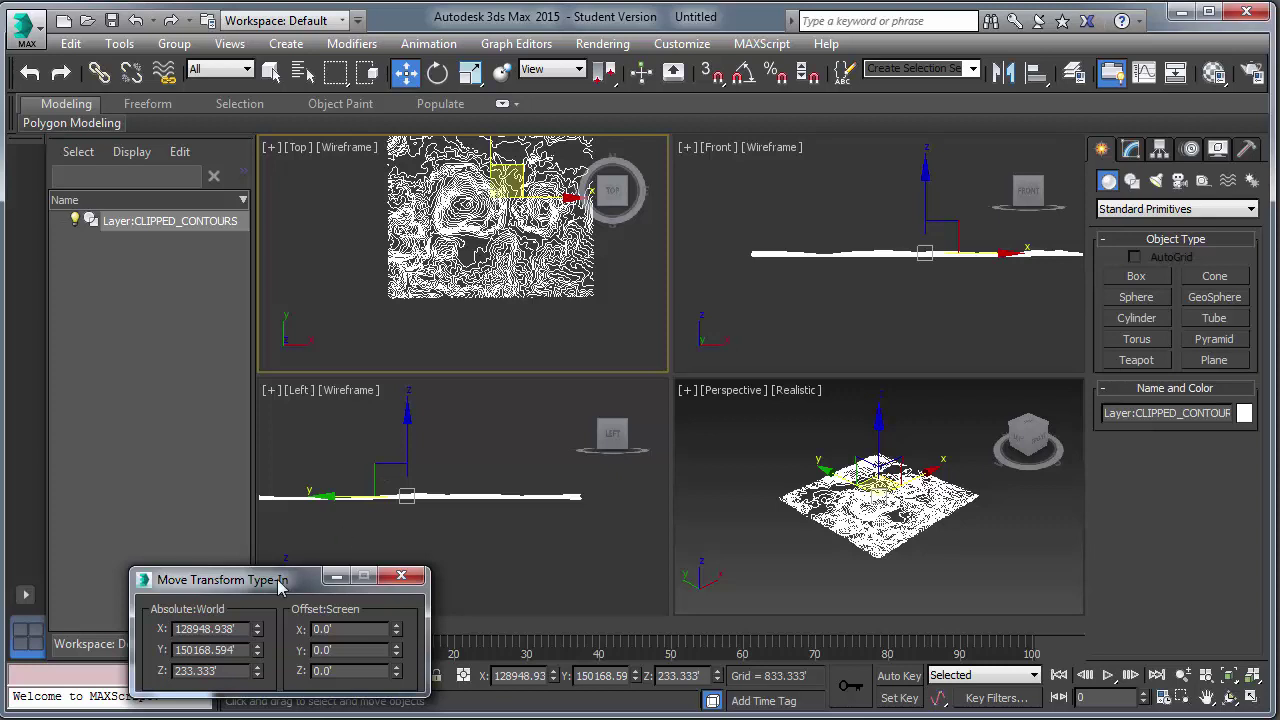
pyautogui.moveTo(284, 576); pyautogui.dragTo(532, 250)
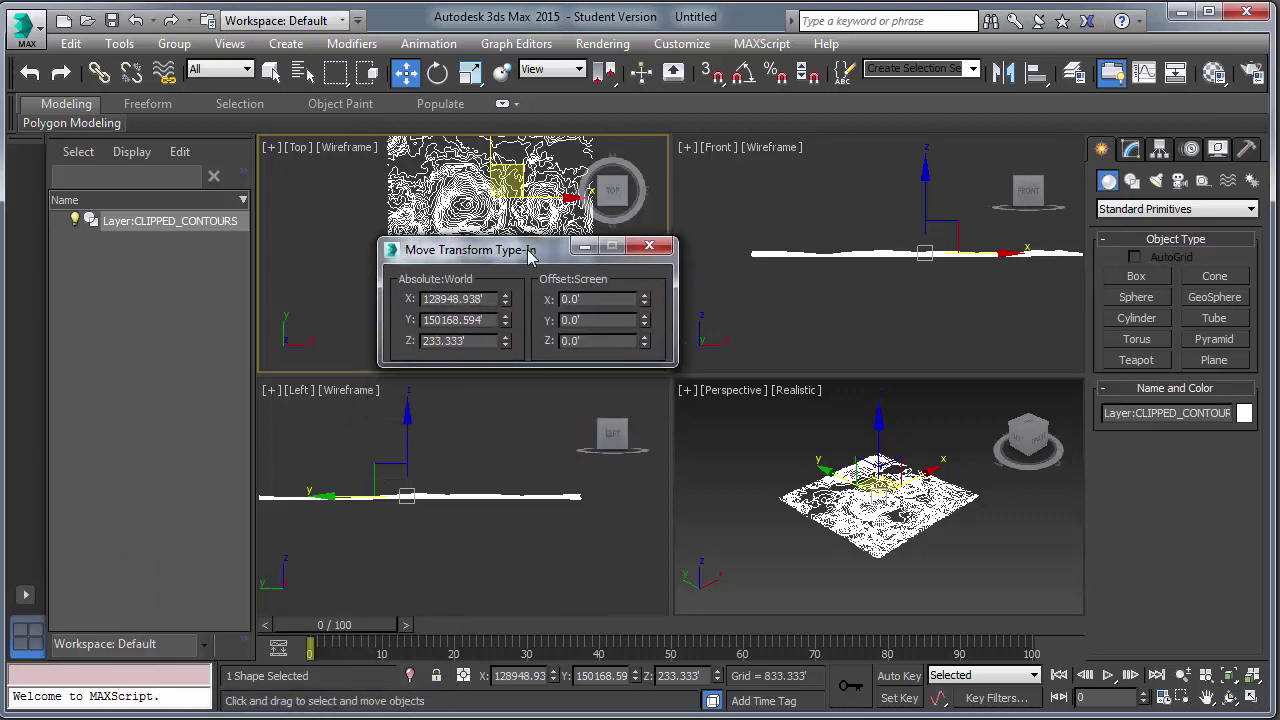
# Step: Set absolute world X and Y to 0, zoom extents the Top view, then close the type-in
pyautogui.doubleClick(494, 299)
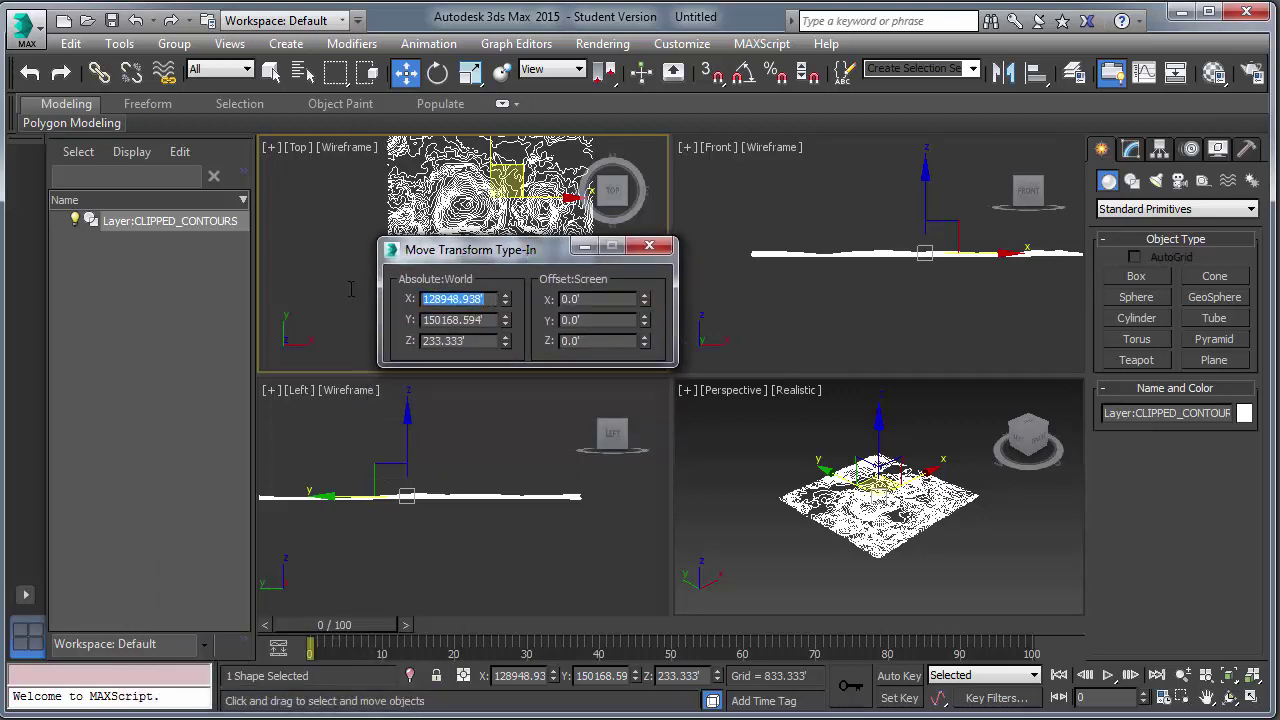
pyautogui.write('0')
pyautogui.press('Tab')
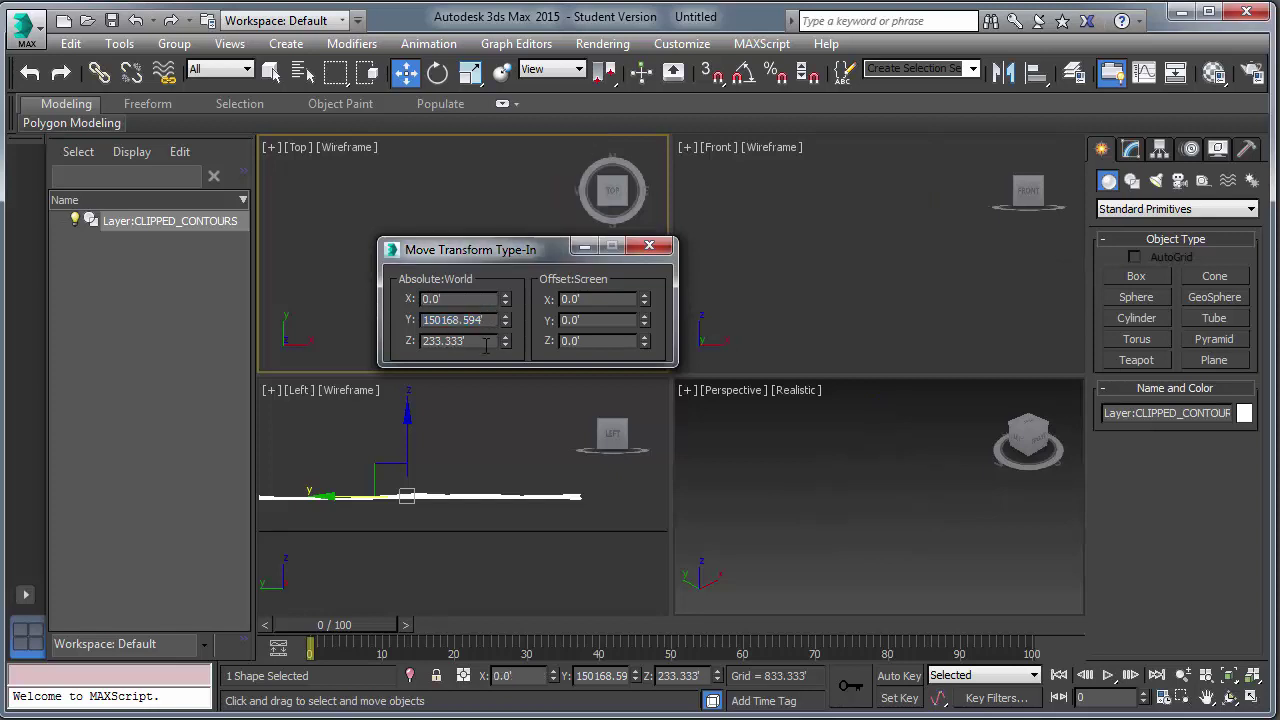
pyautogui.moveTo(484, 320); pyautogui.dragTo(385, 313)
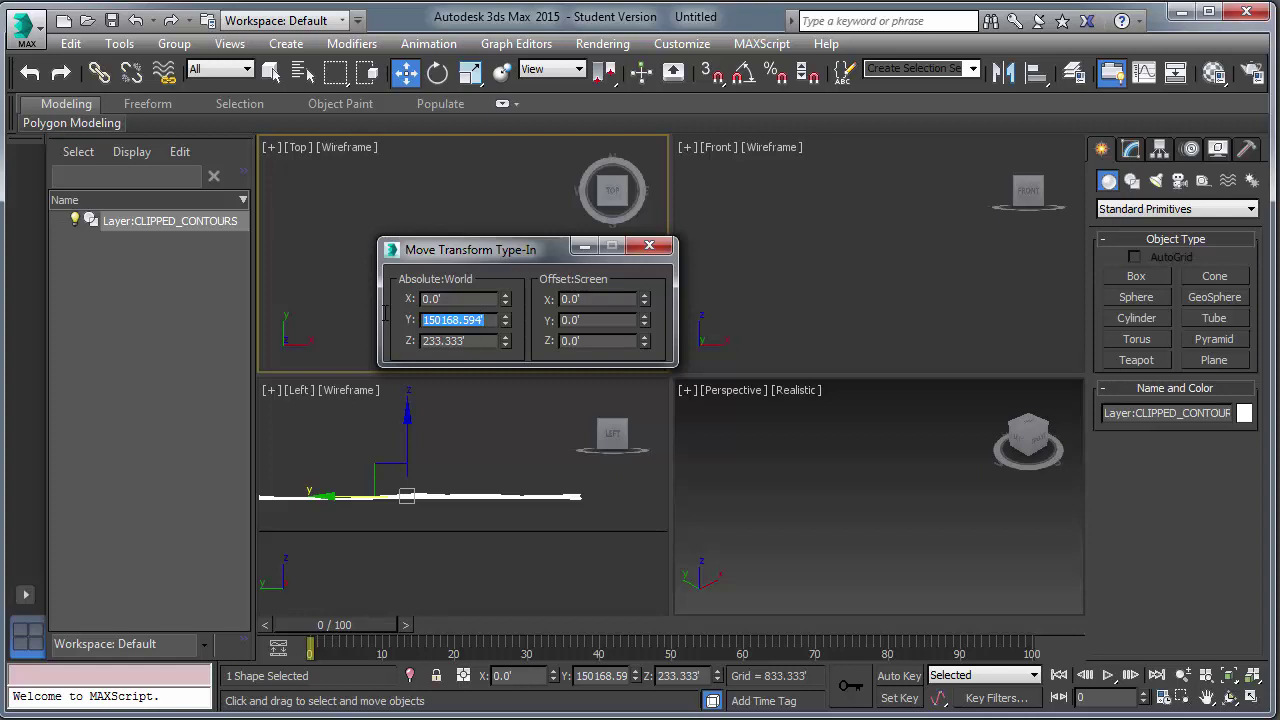
pyautogui.write('0')
pyautogui.press('Return')
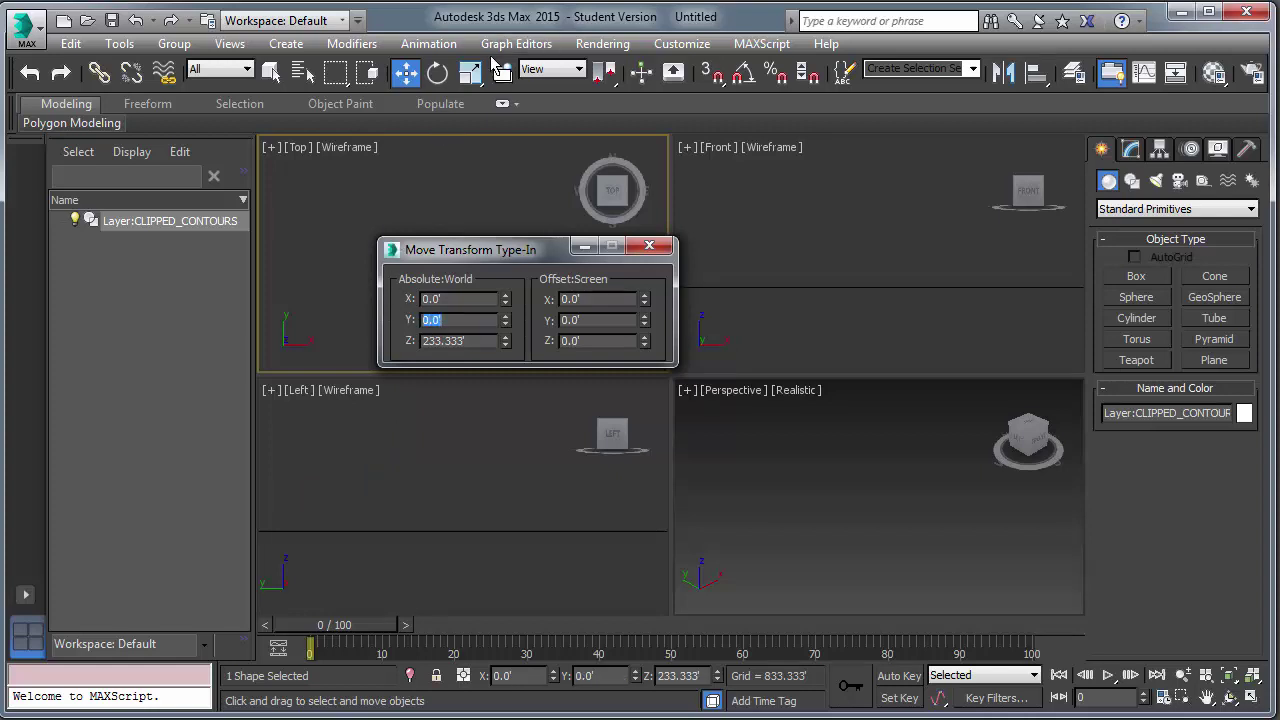
pyautogui.click(1229, 675)
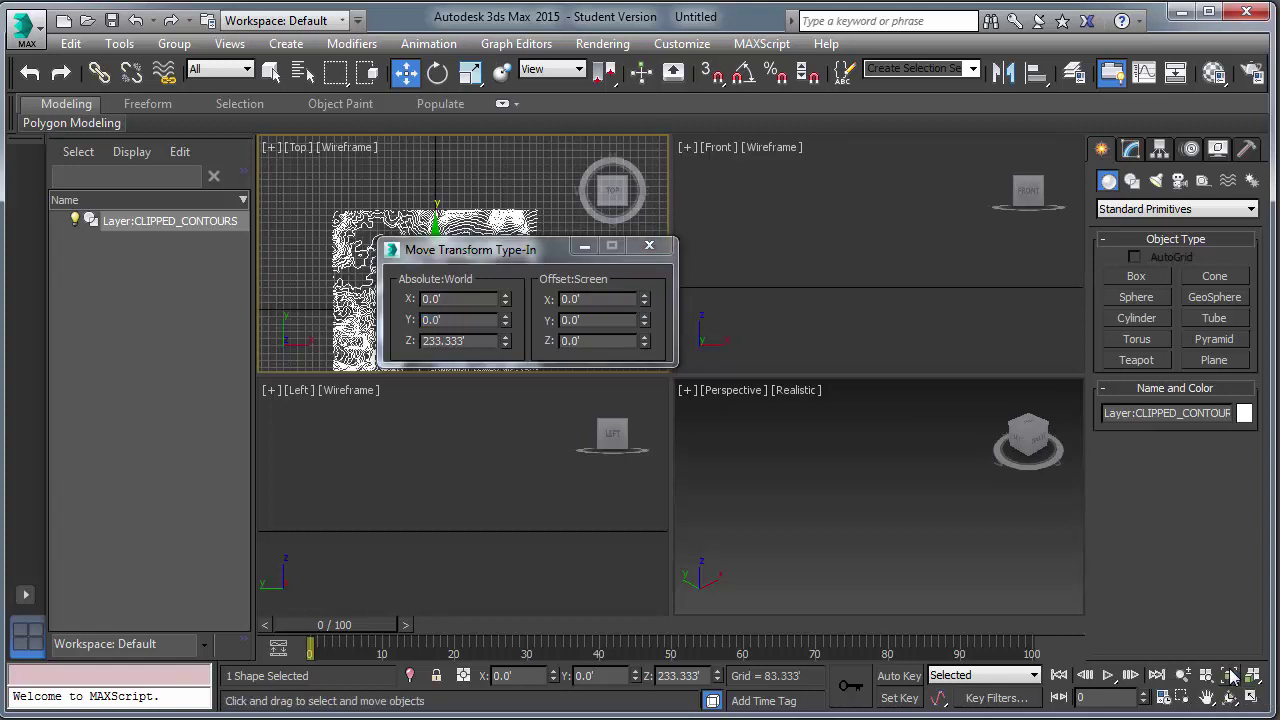
pyautogui.click(649, 245)
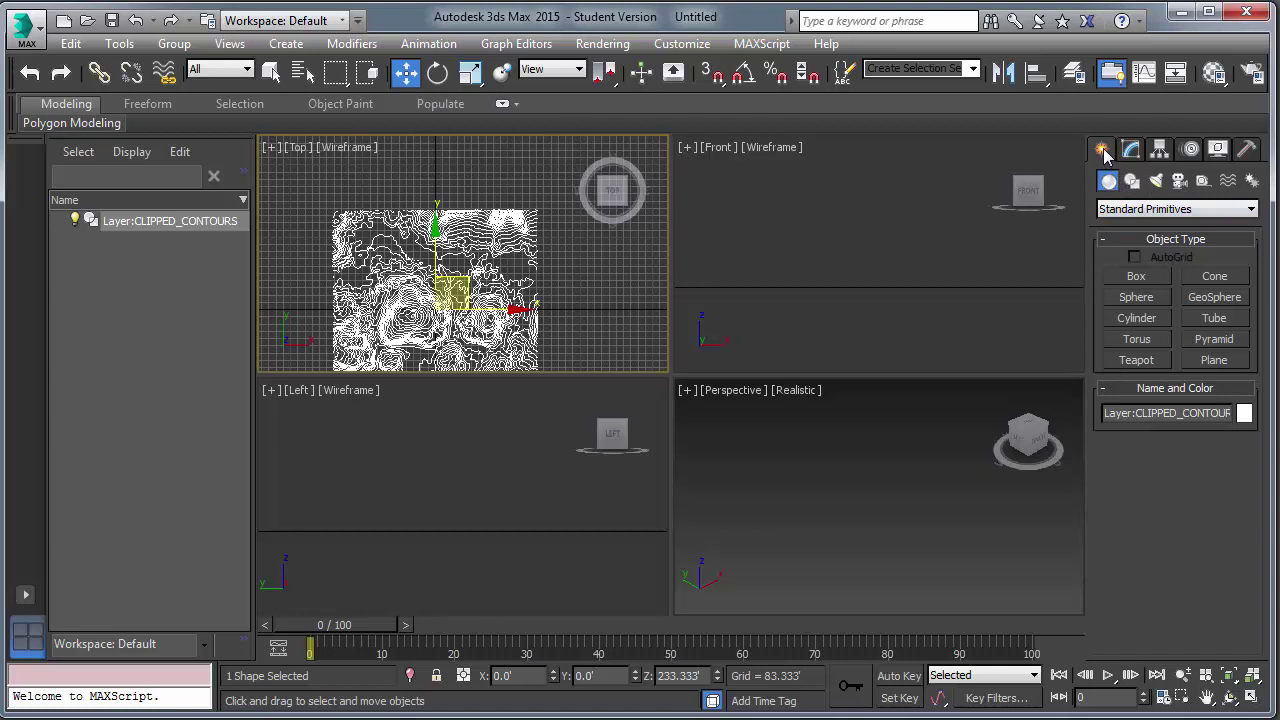
# Step: Create a Terrain compound object from the selected contours
pyautogui.click(1124, 212)
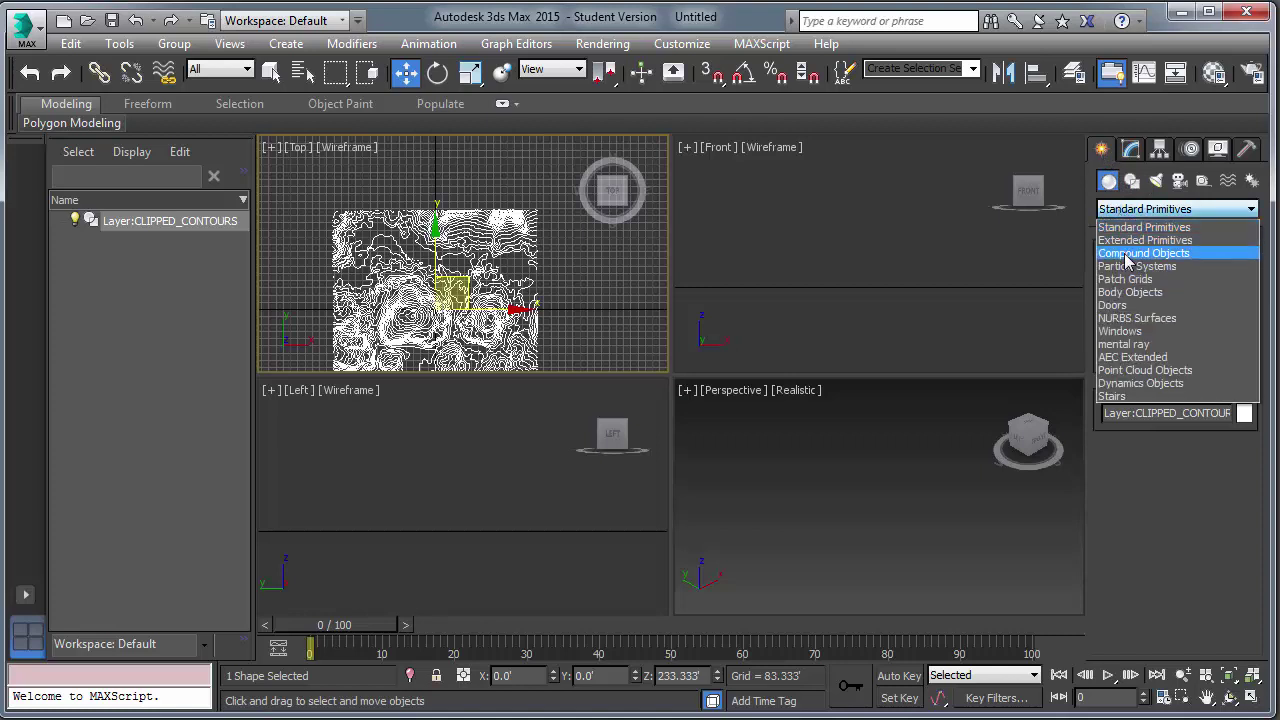
pyautogui.click(1128, 255)
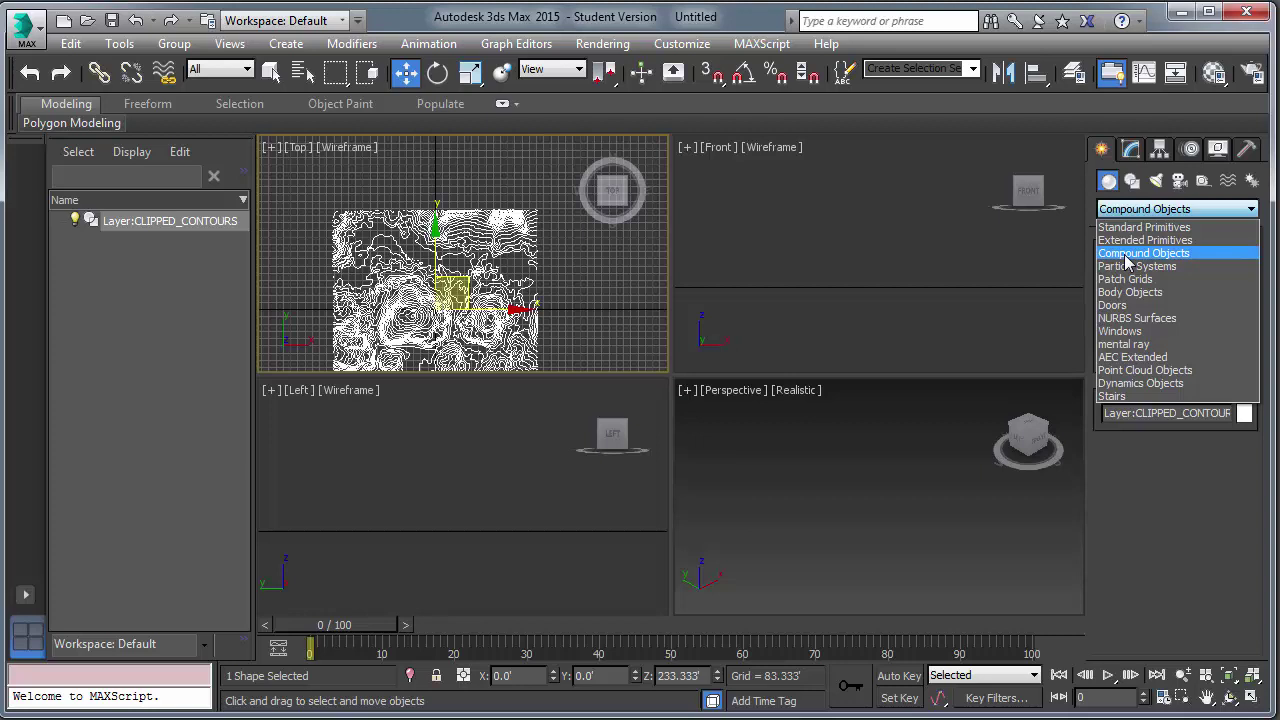
pyautogui.click(1127, 258)
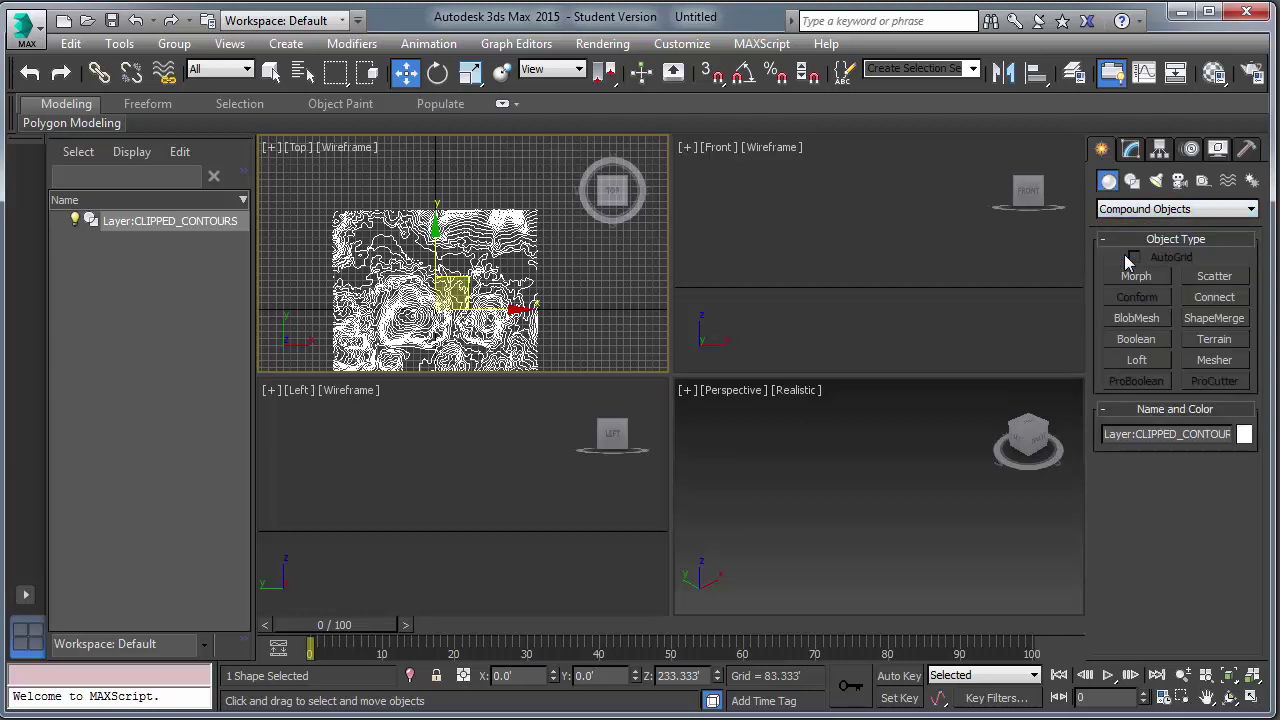
pyautogui.click(1208, 339)
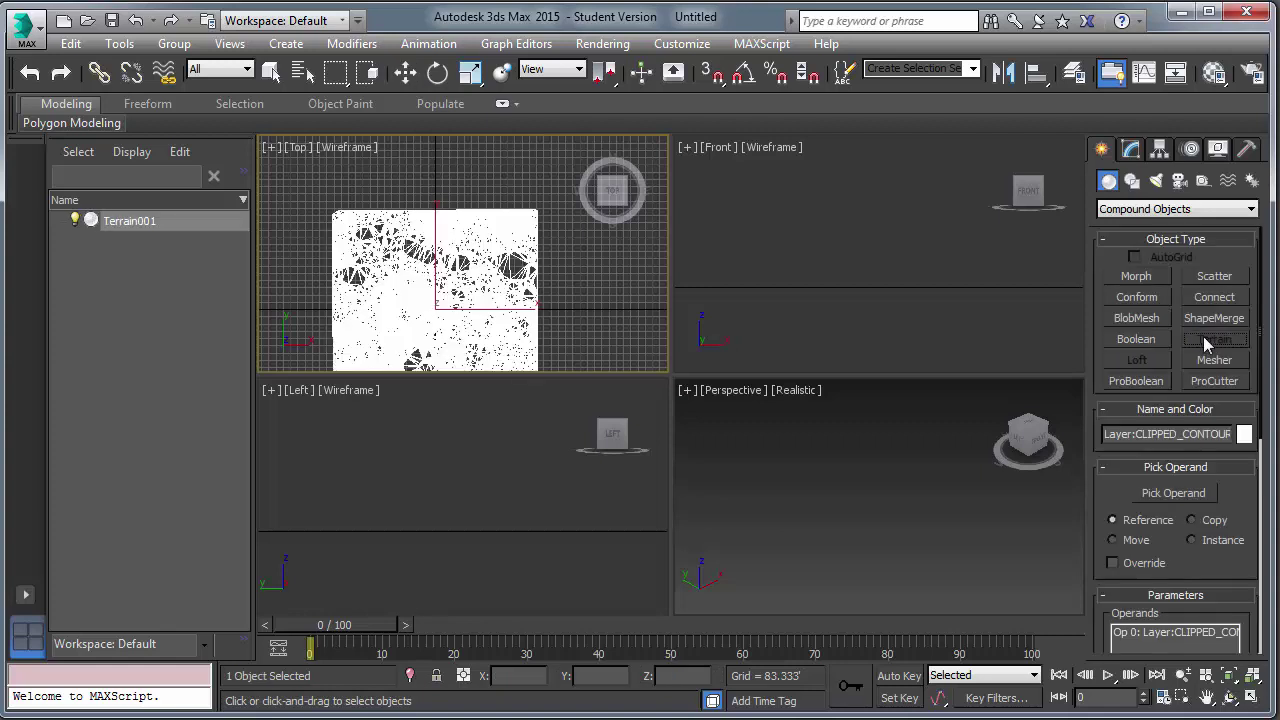
# Step: Zoom extents, maximize the Perspective view, and deselect the terrain
pyautogui.click(1253, 677)
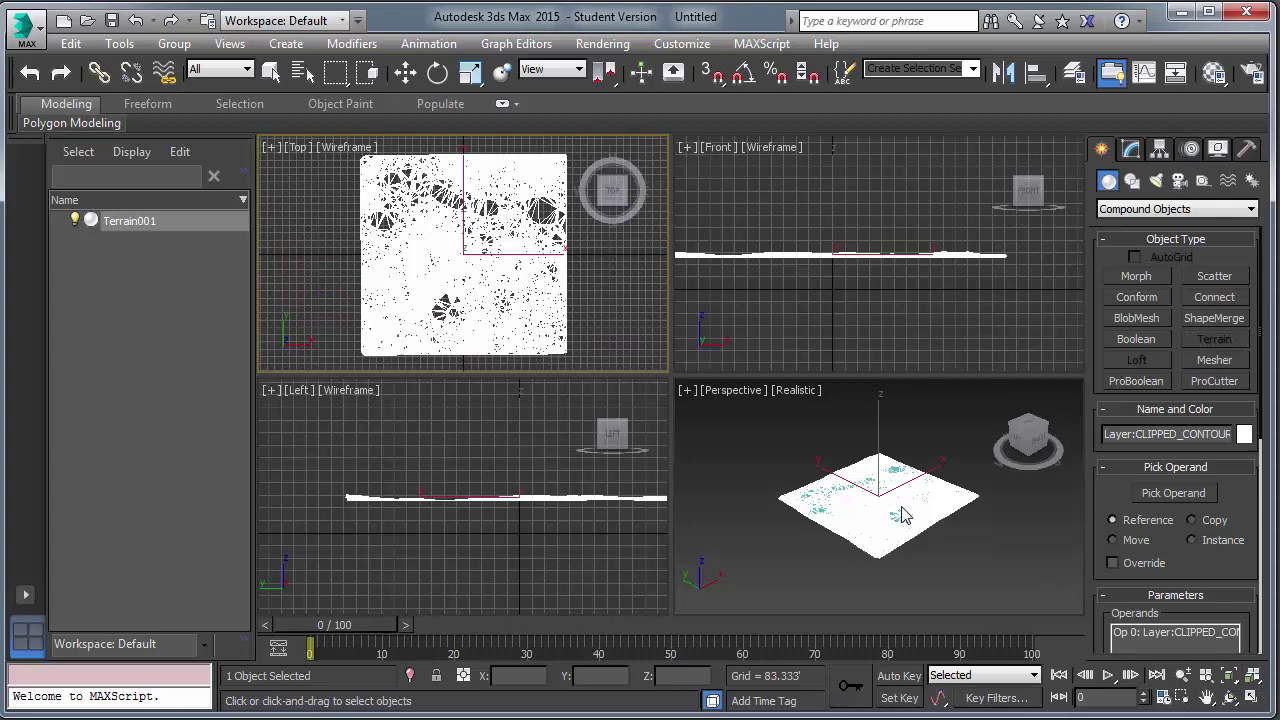
pyautogui.click(1251, 697)
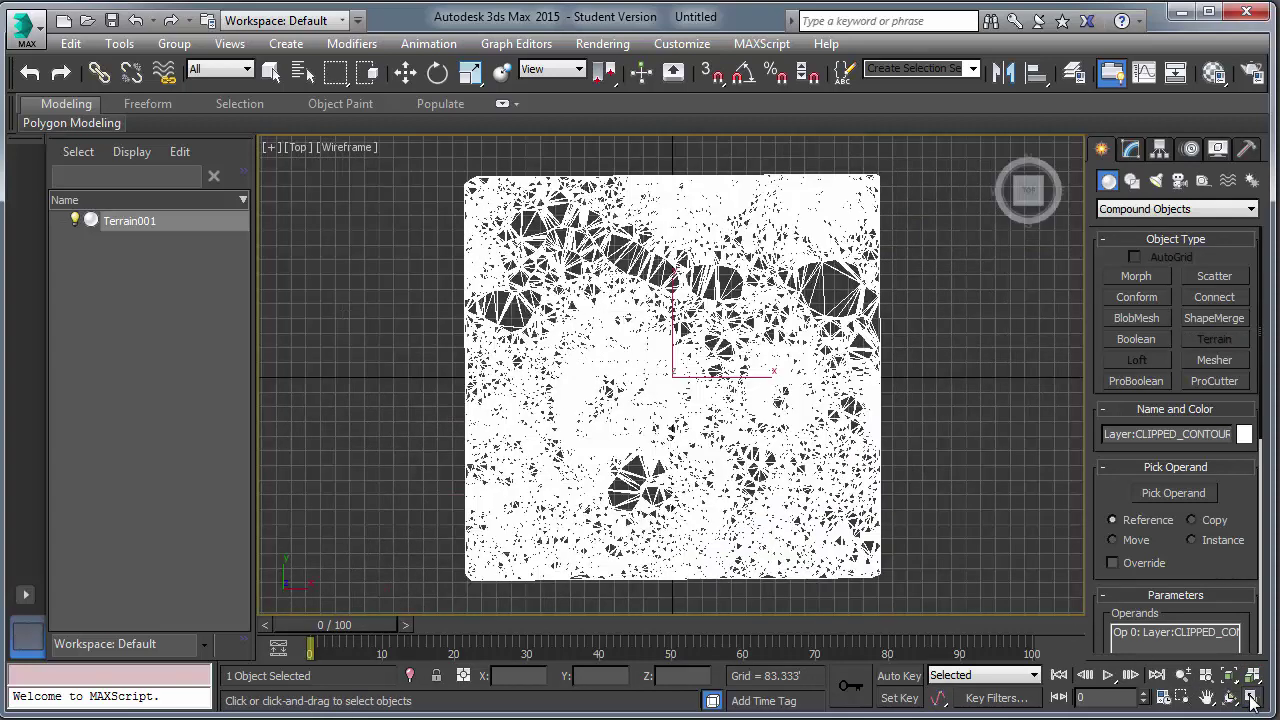
pyautogui.click(1251, 697)
pyautogui.rightClick(783, 457)
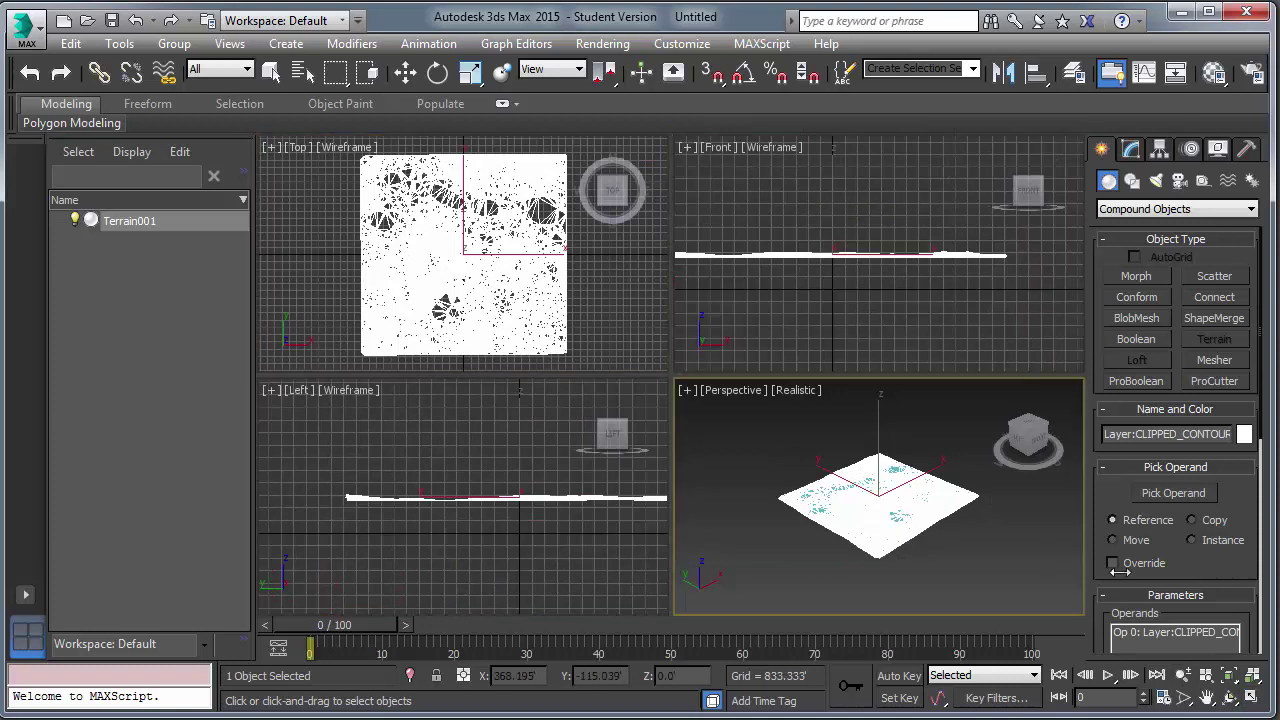
pyautogui.click(1251, 697)
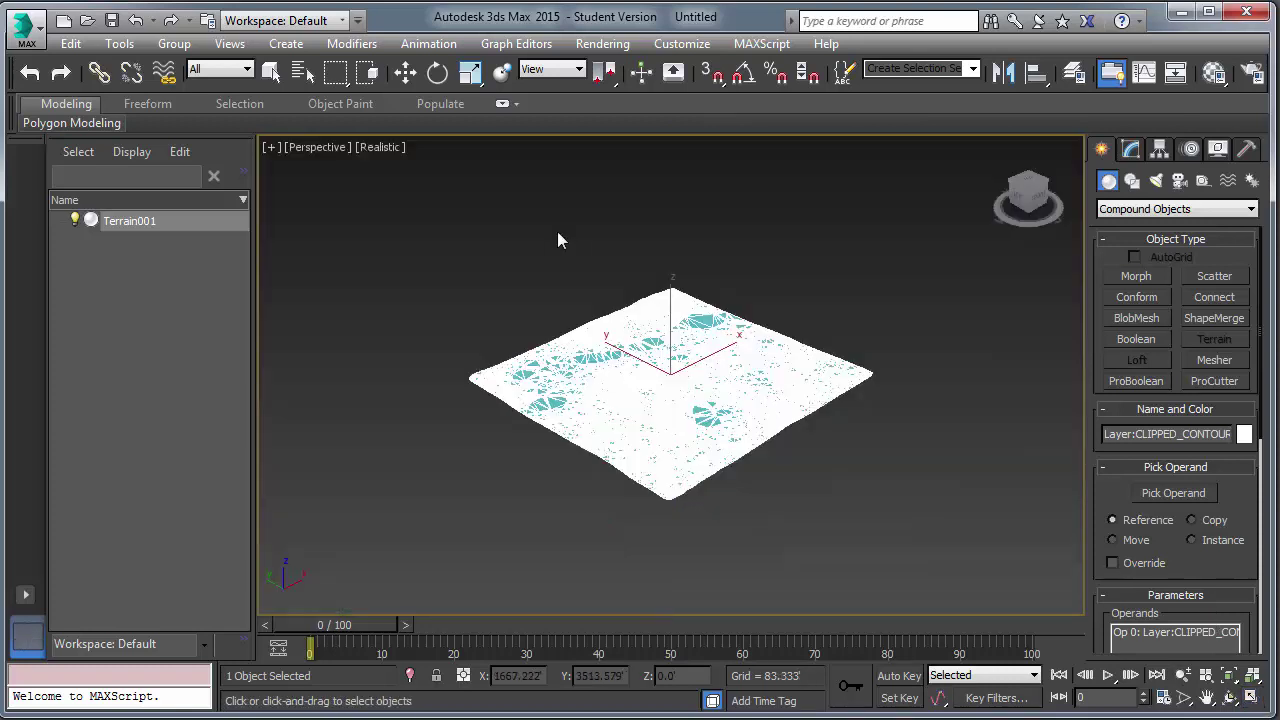
pyautogui.click(271, 76)
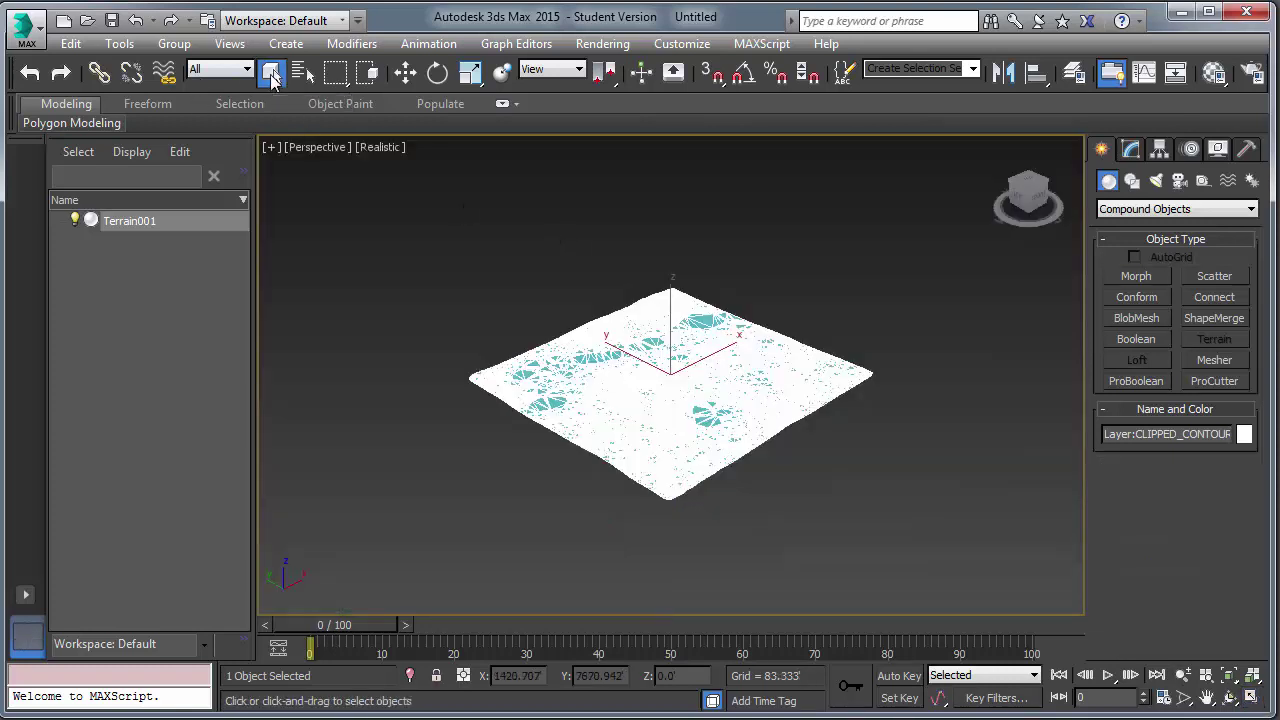
pyautogui.click(354, 245)
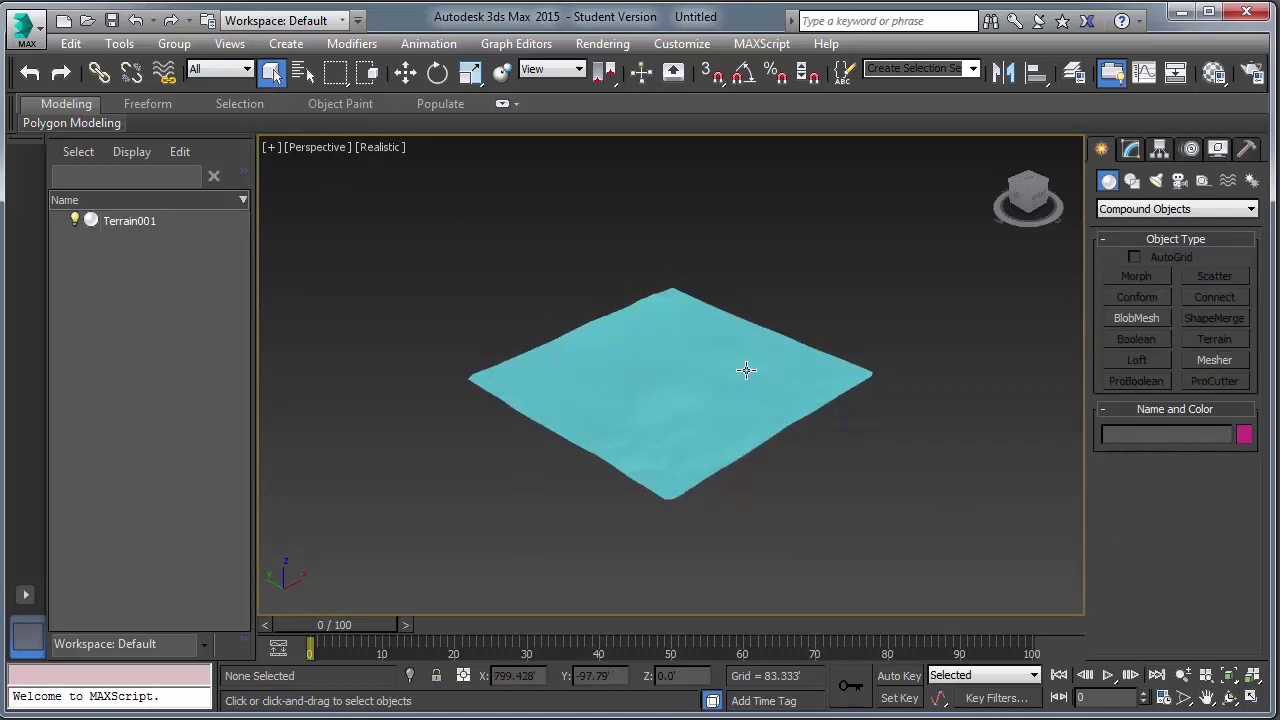
pyautogui.scroll(5, 746, 370)
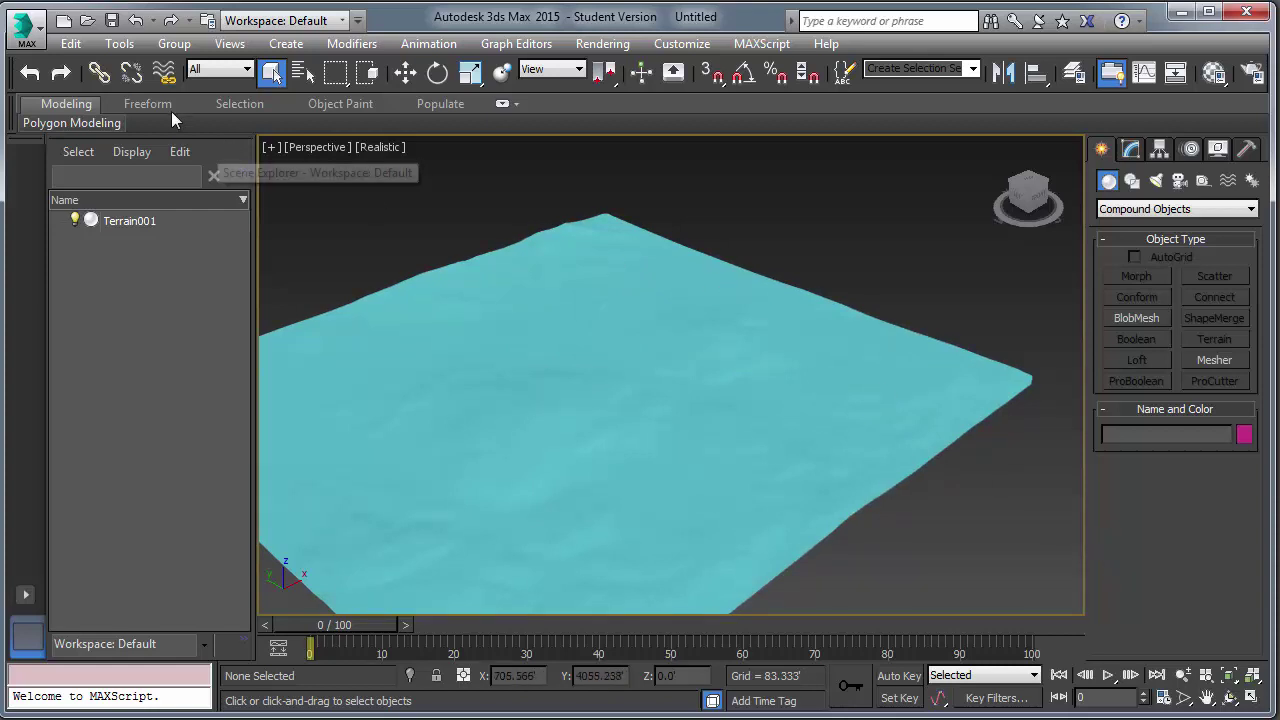
# Step: Save the scene as compund object.max and open the Material Editor
pyautogui.click(111, 22)
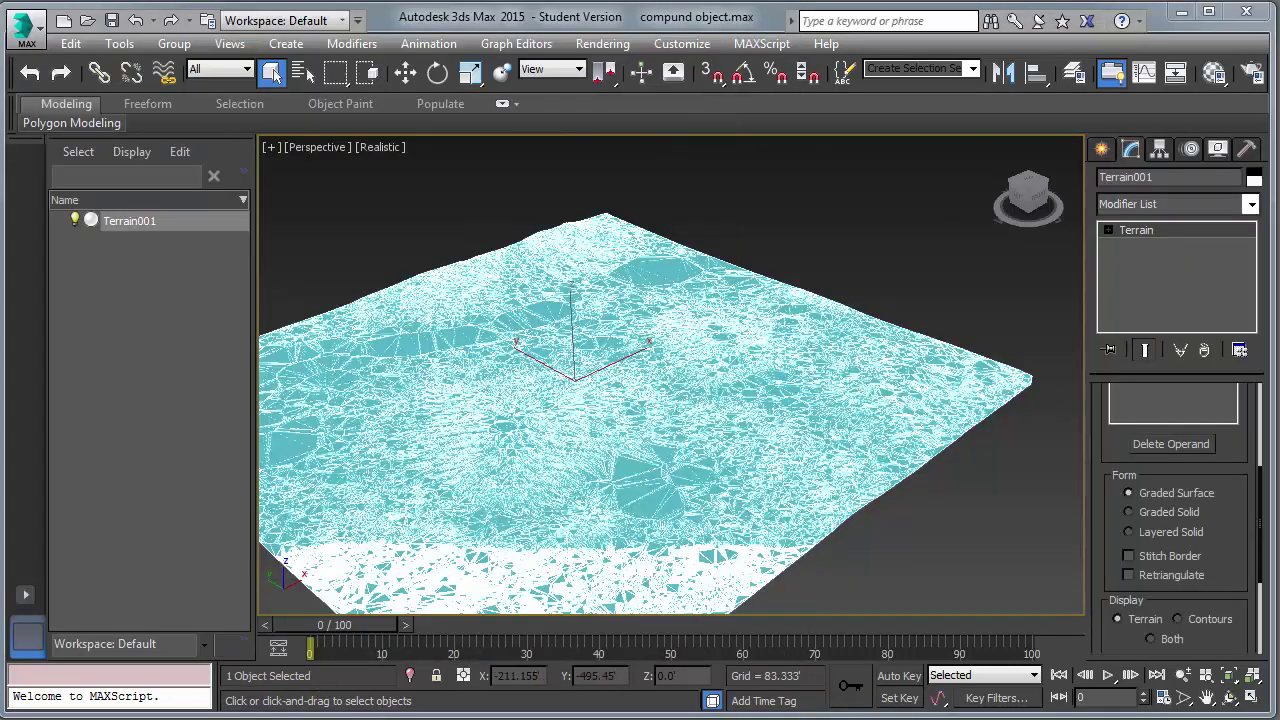
pyautogui.click(1214, 74)
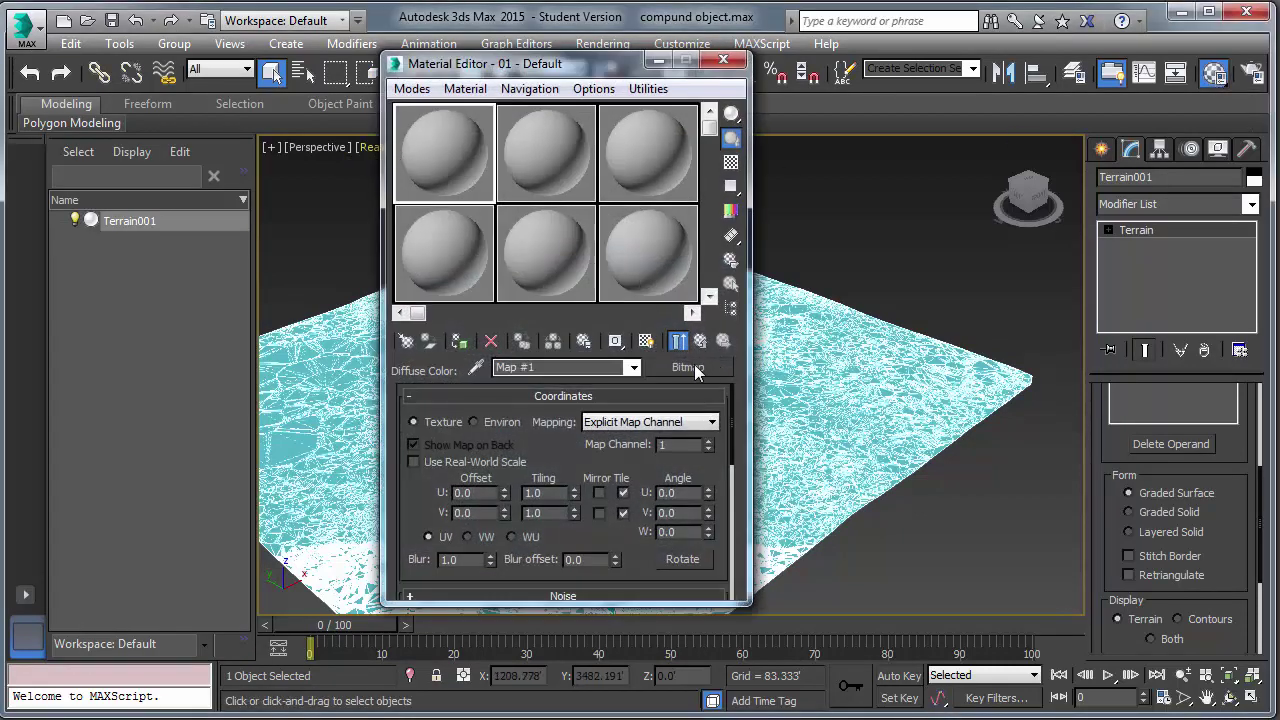
# Step: In a fresh material slot, make a Bitmap the diffuse colour map
pyautogui.click(532, 155)
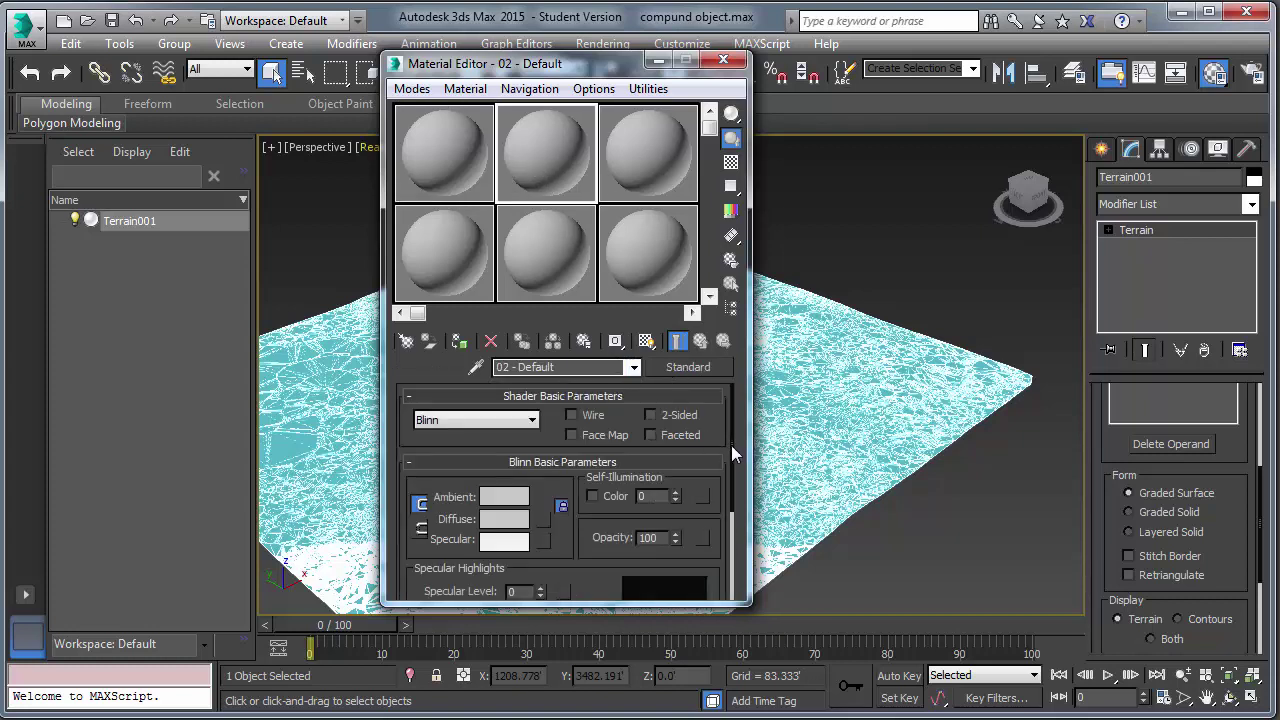
pyautogui.scroll(-3, 731, 445)
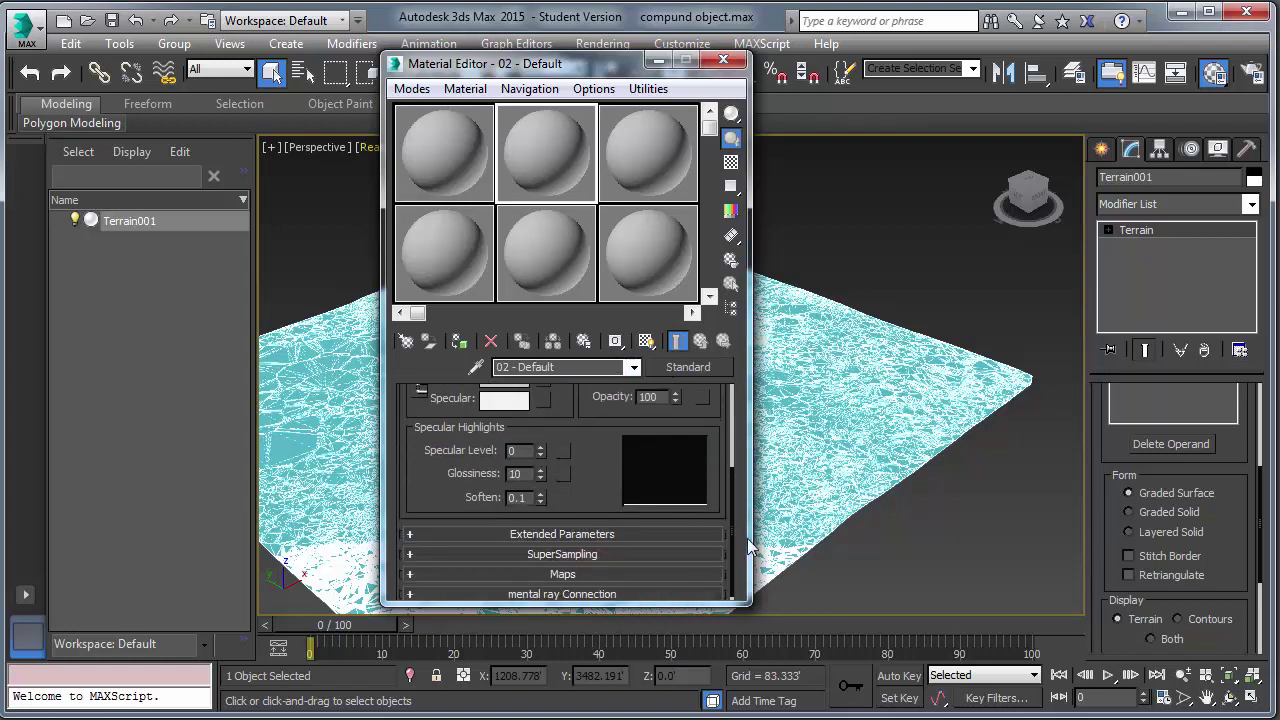
pyautogui.click(643, 573)
pyautogui.click(411, 454)
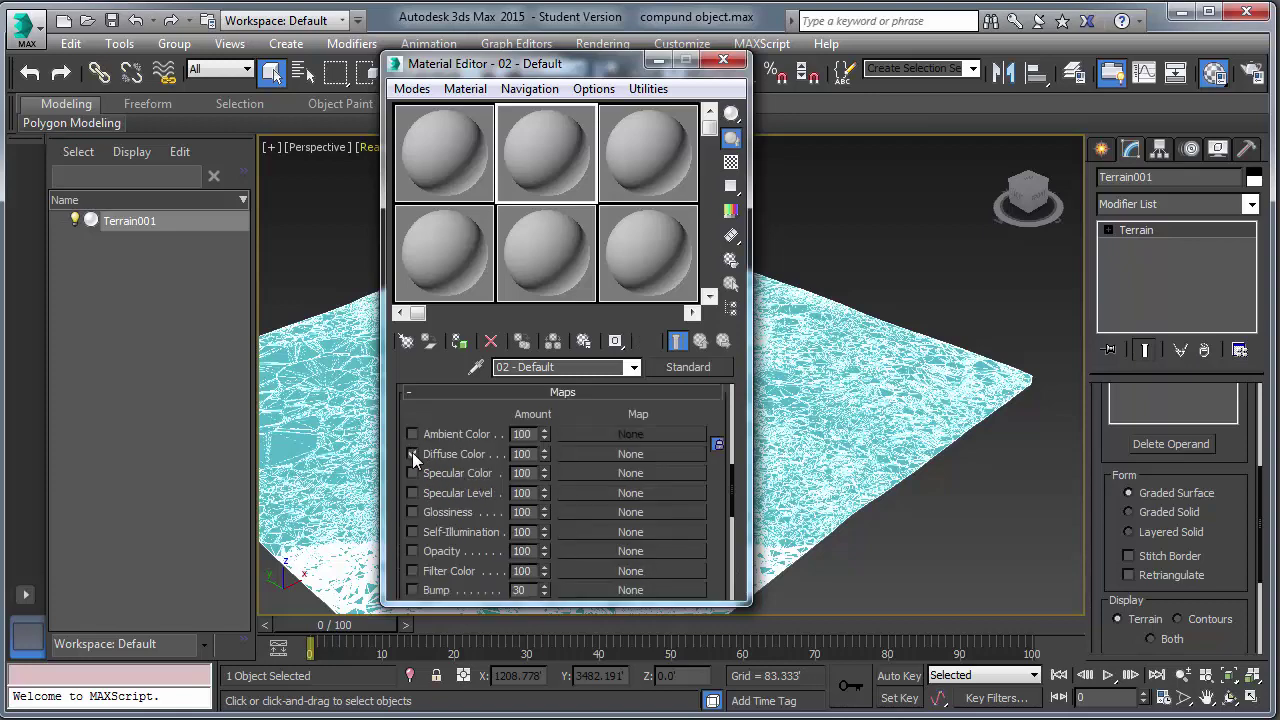
pyautogui.click(590, 453)
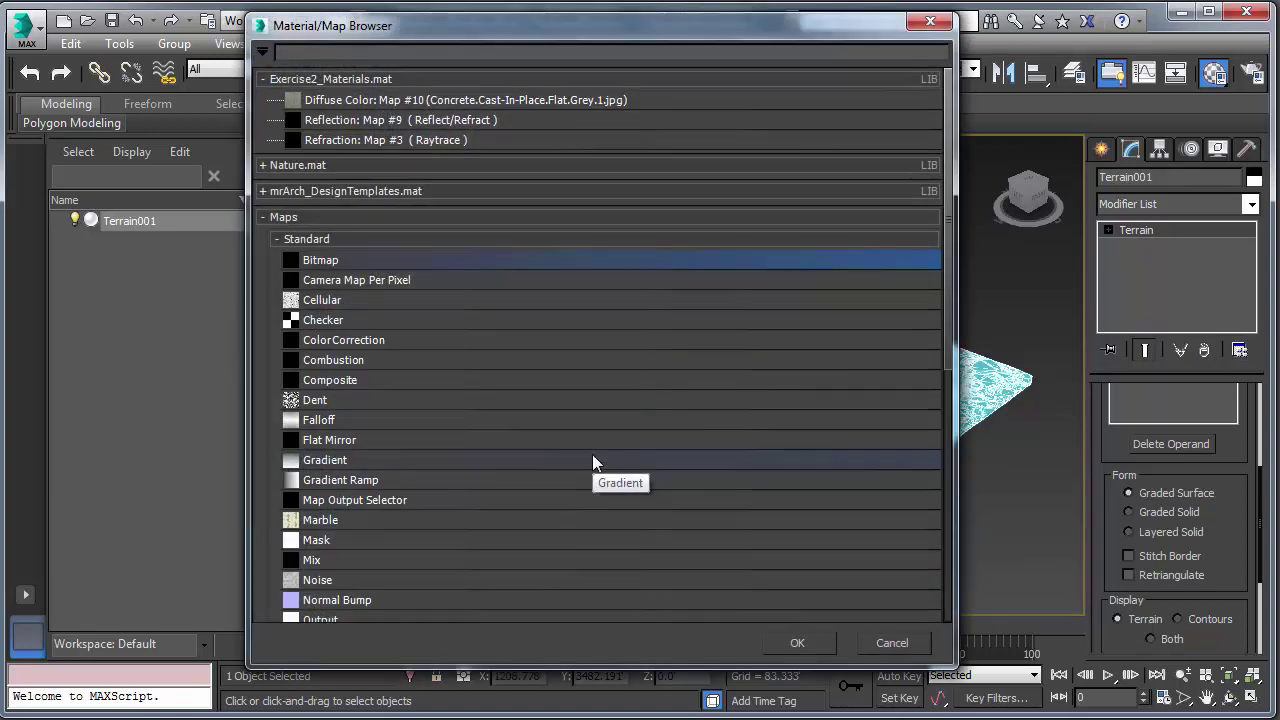
pyautogui.doubleClick(351, 260)
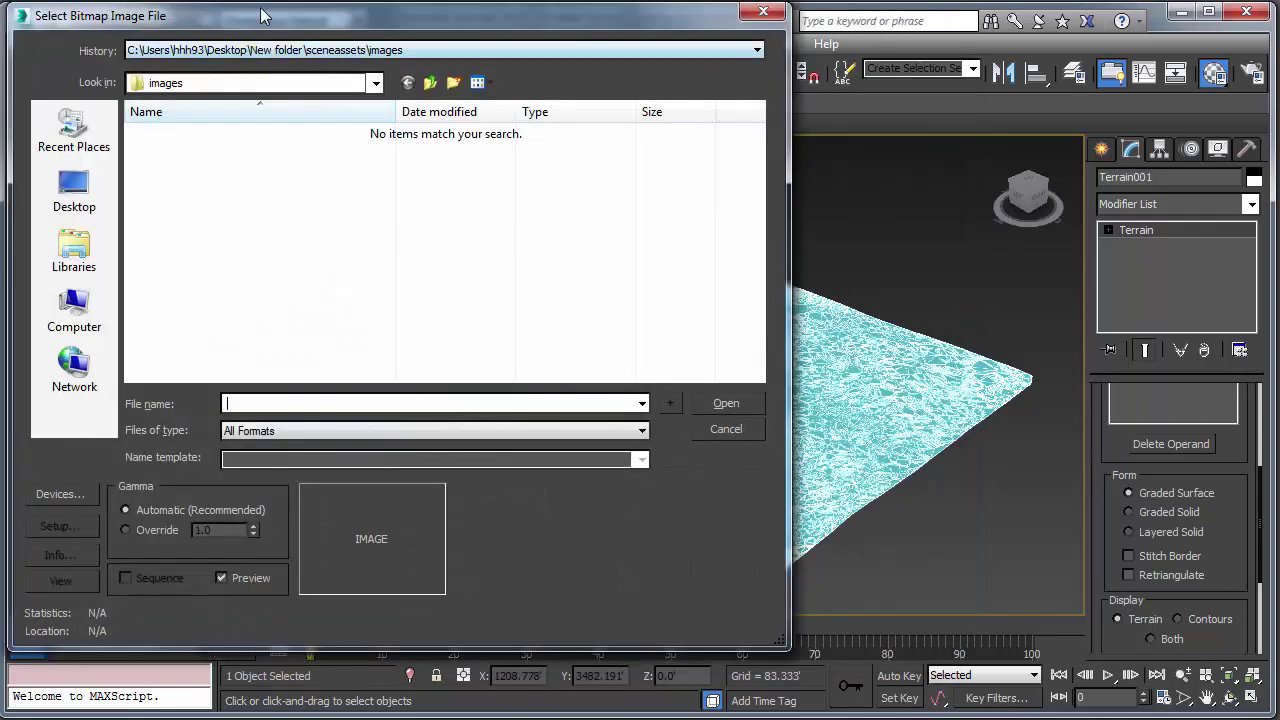
# Step: Load Site_Image_Grayscale.tif from the GIS_TERRAIN folder on DATA (E:) as the bitmap
pyautogui.moveTo(261, 16); pyautogui.dragTo(430, 46)
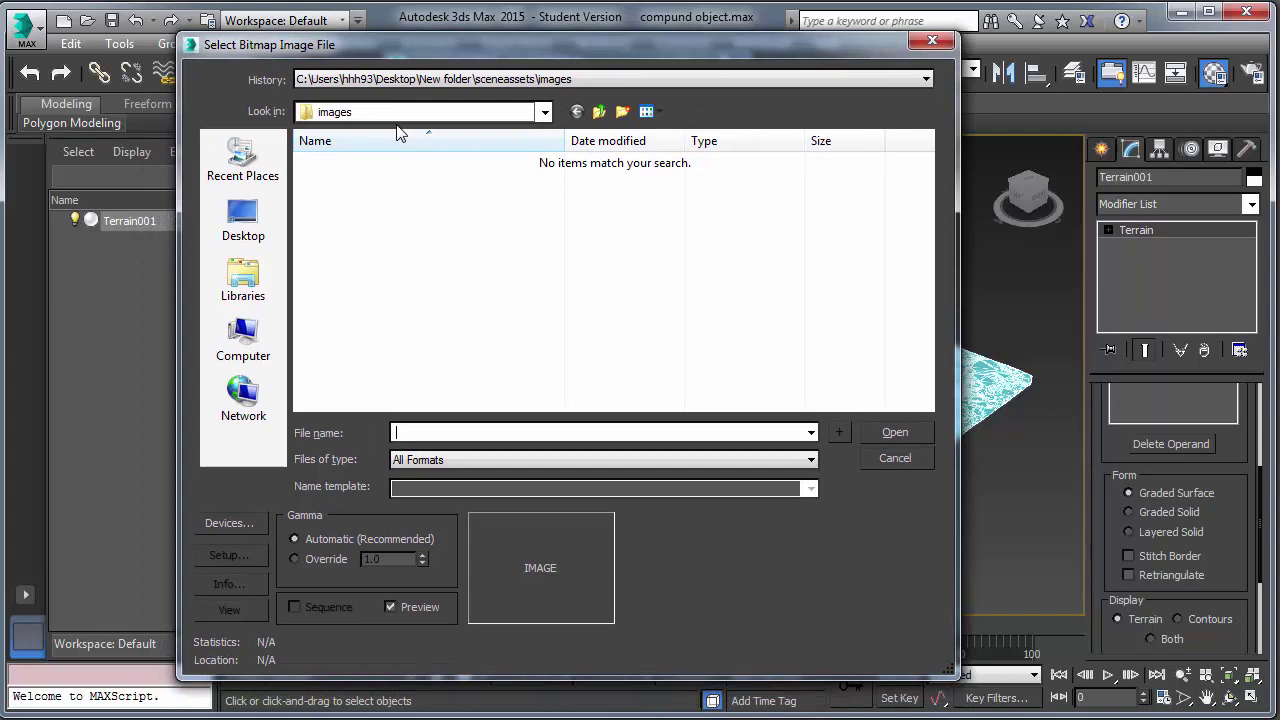
pyautogui.click(545, 113)
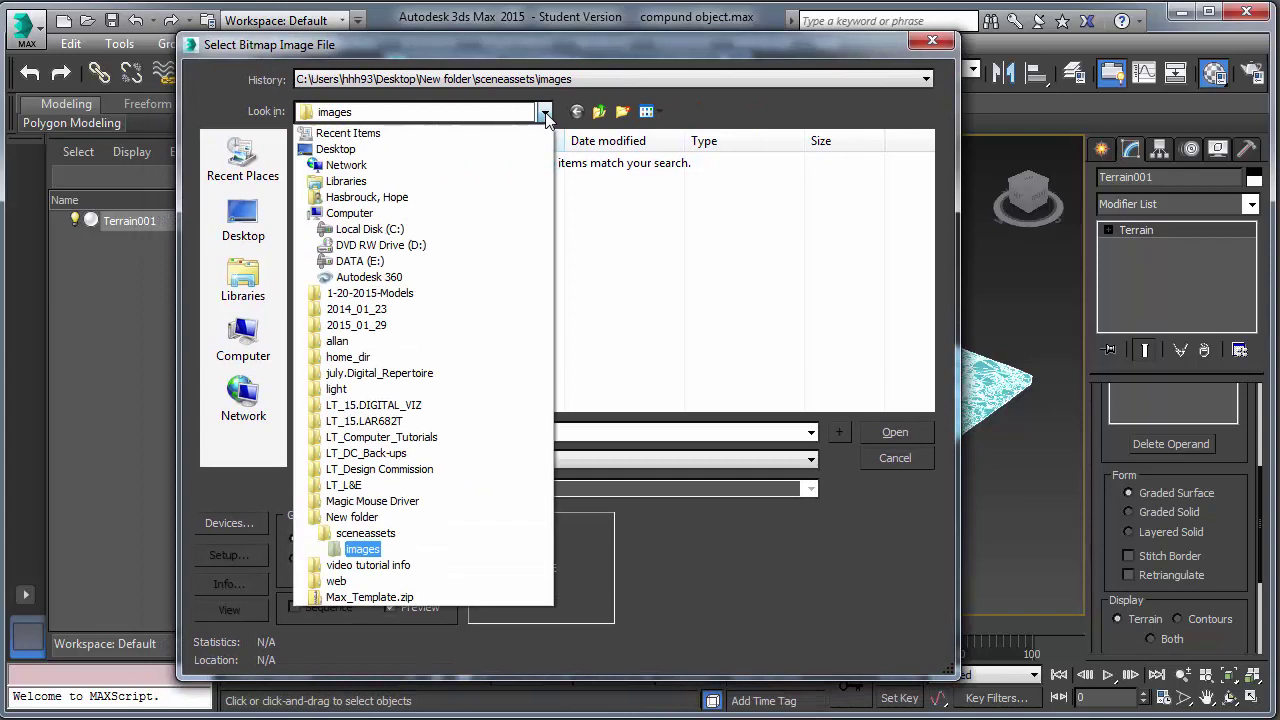
pyautogui.click(438, 262)
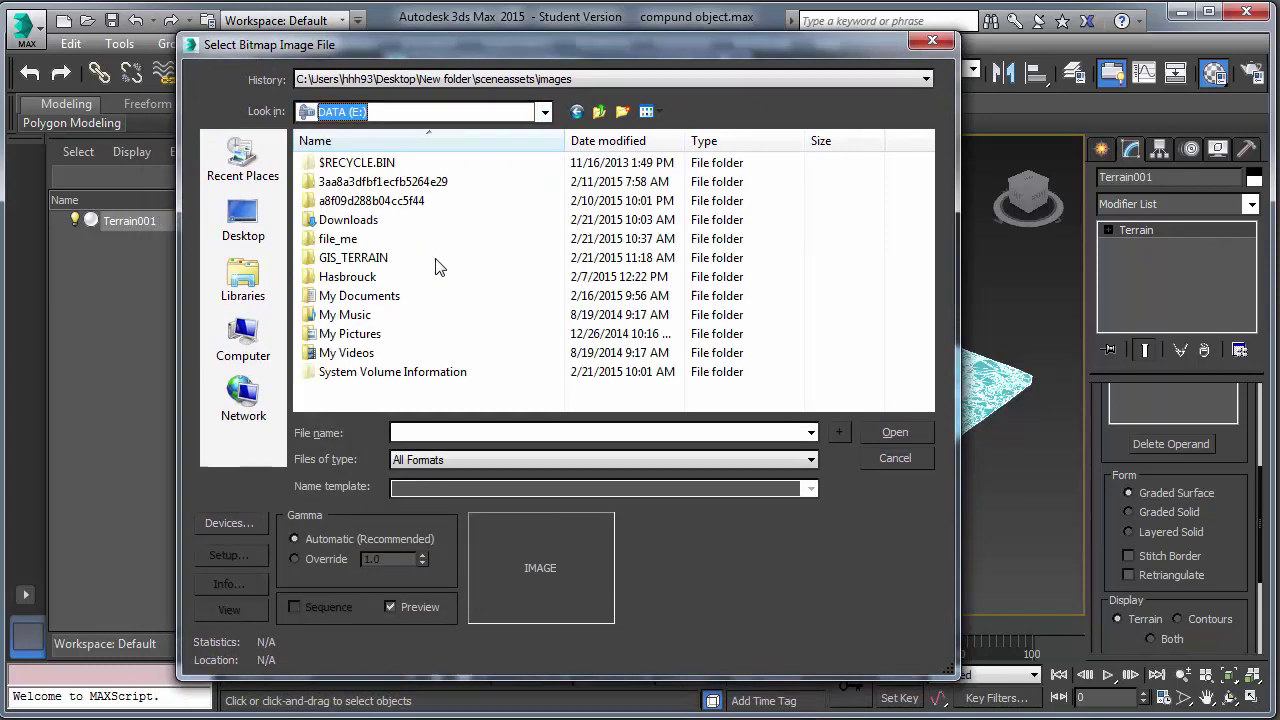
pyautogui.doubleClick(437, 258)
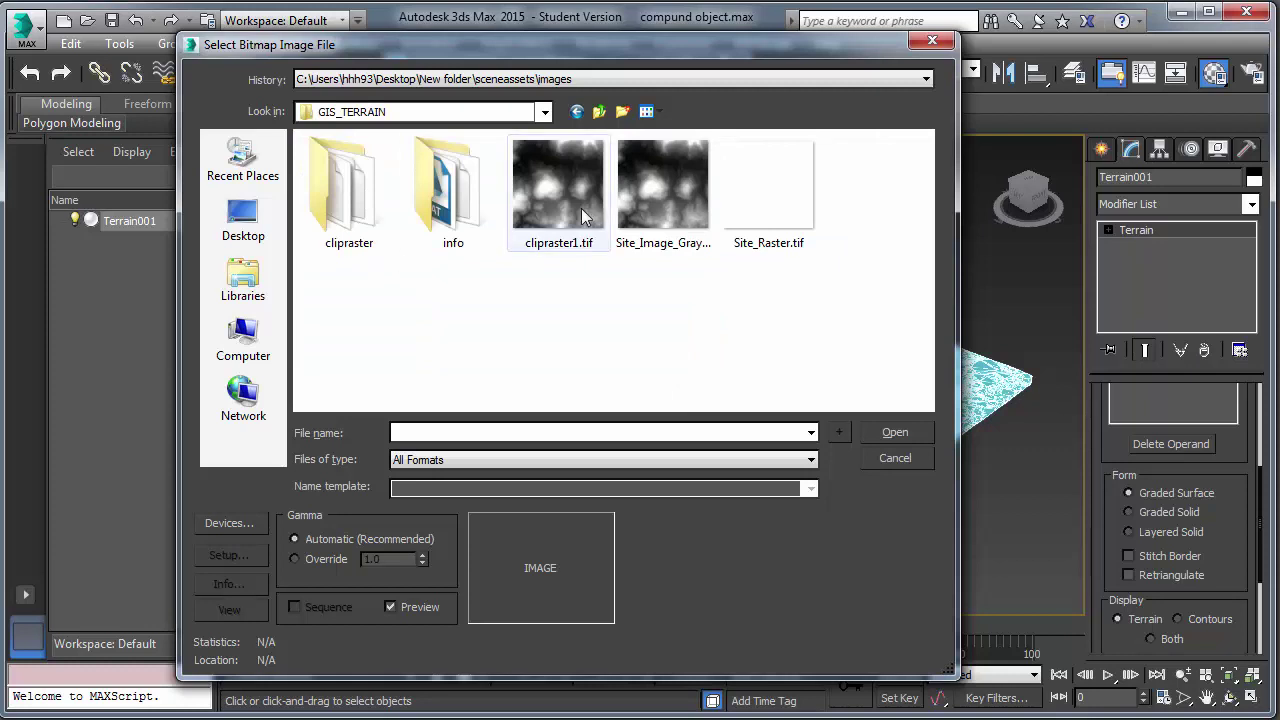
pyautogui.click(676, 205)
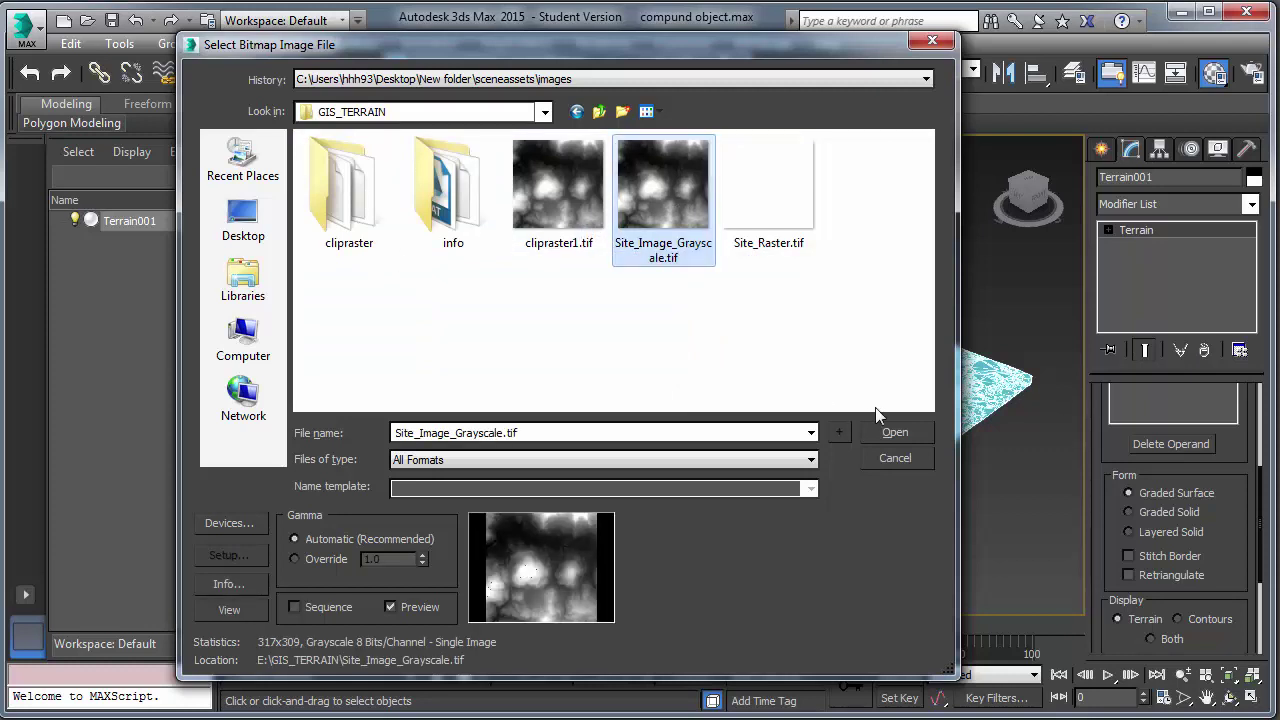
pyautogui.click(896, 435)
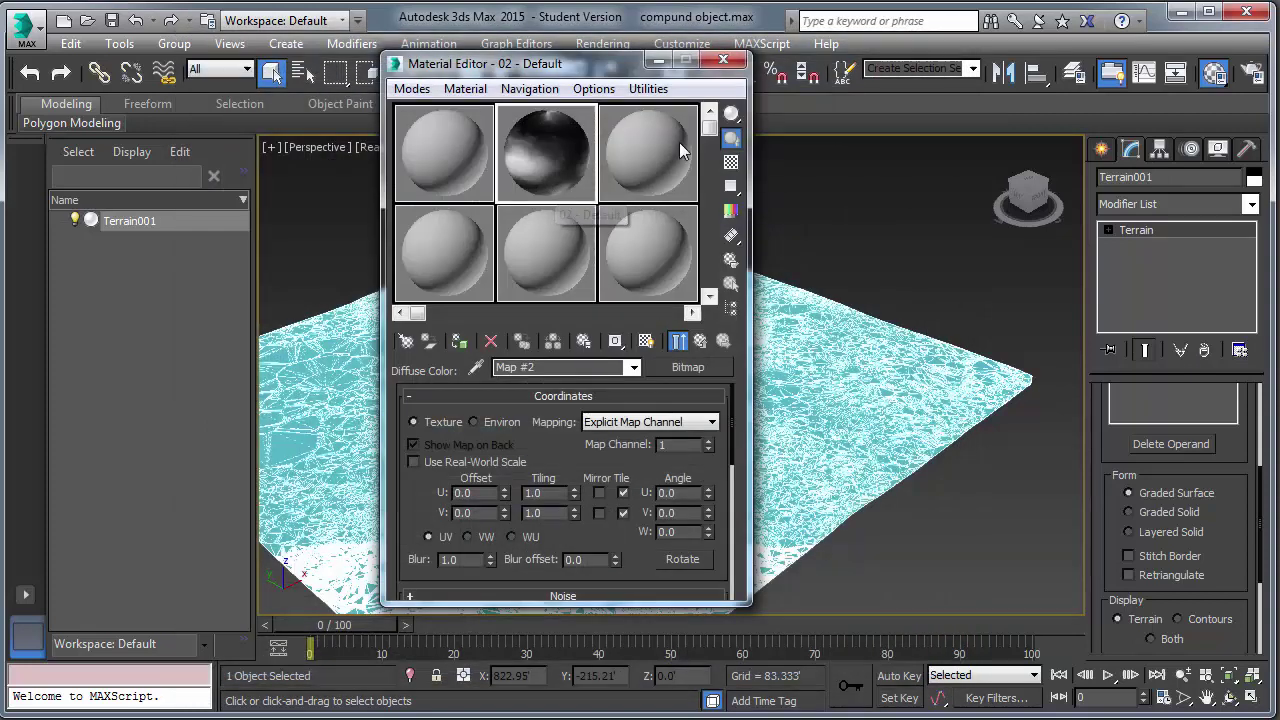
# Step: Preview the material on a cube and rename it New_Mexico
pyautogui.moveTo(731, 114); pyautogui.dragTo(731, 162)
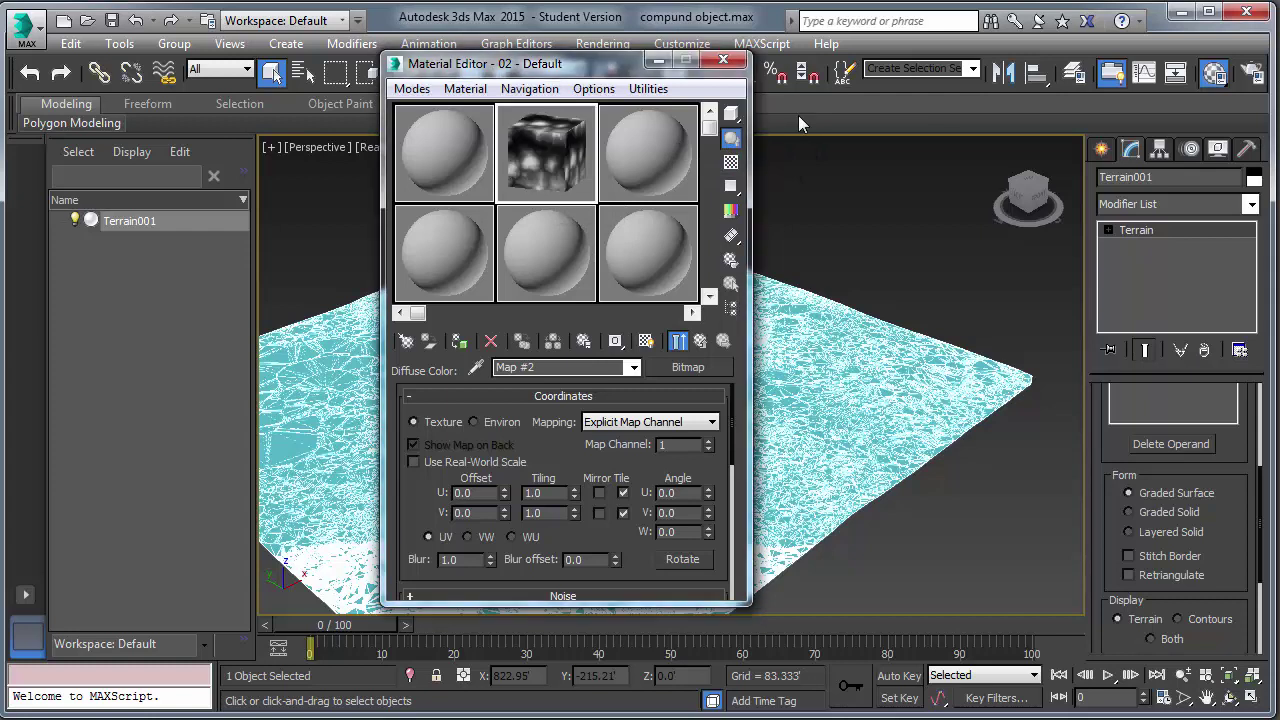
pyautogui.click(701, 341)
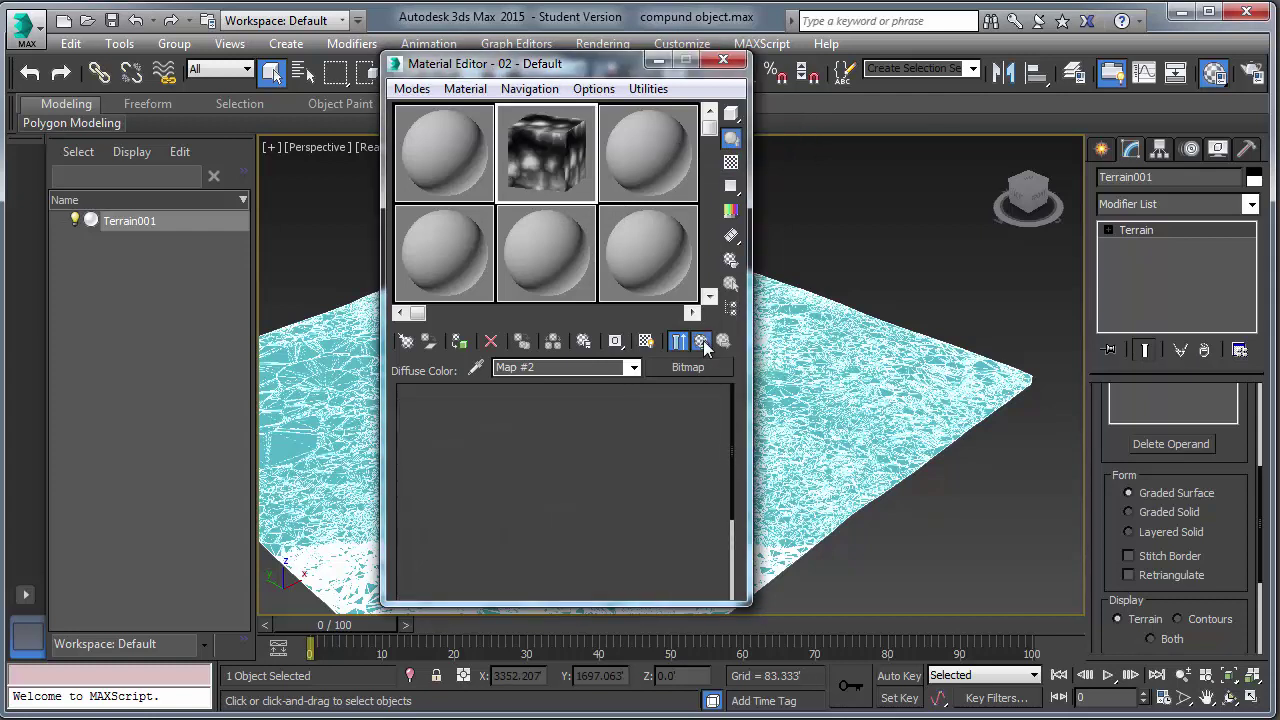
pyautogui.moveTo(560, 367); pyautogui.dragTo(478, 367)
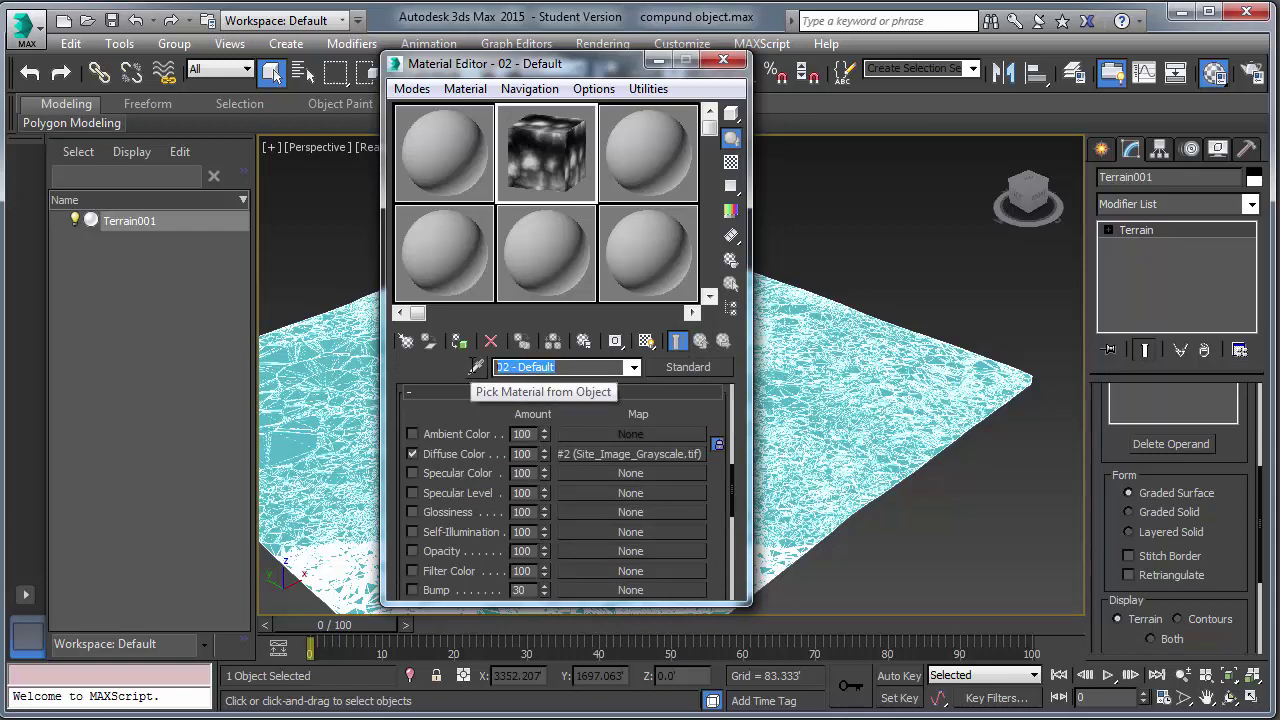
pyautogui.write('New_')
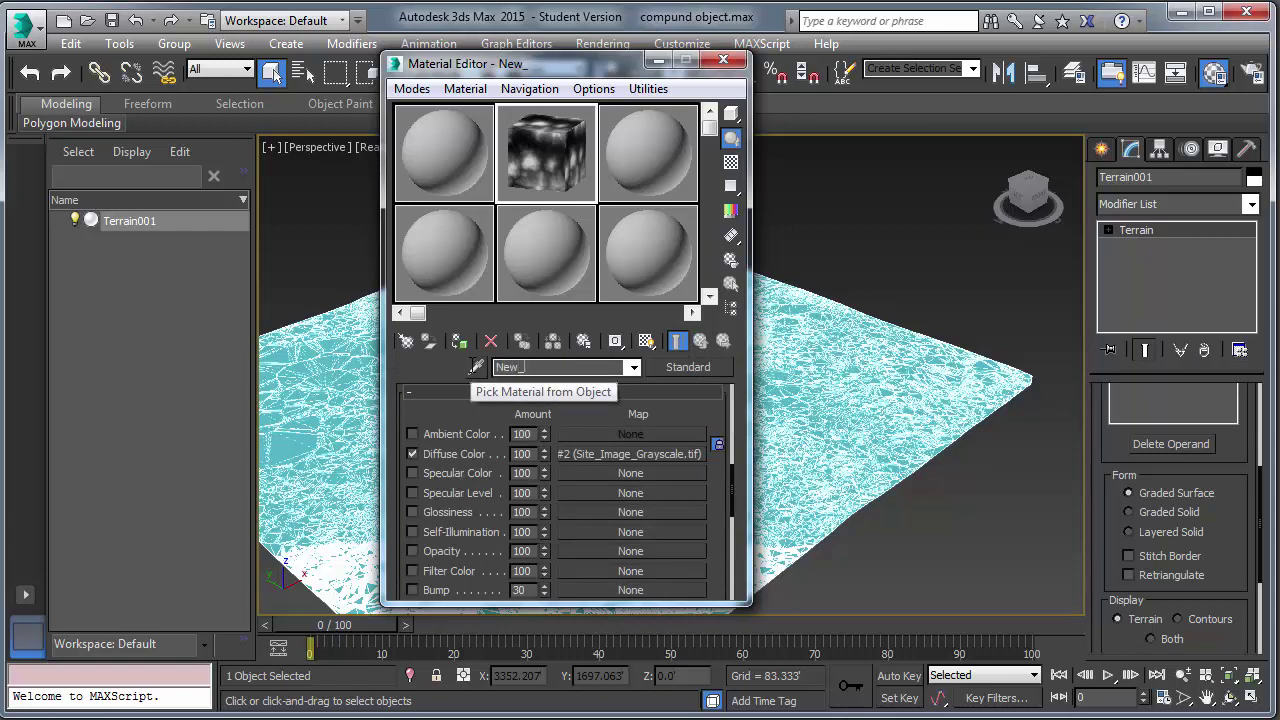
pyautogui.write('Mexico')
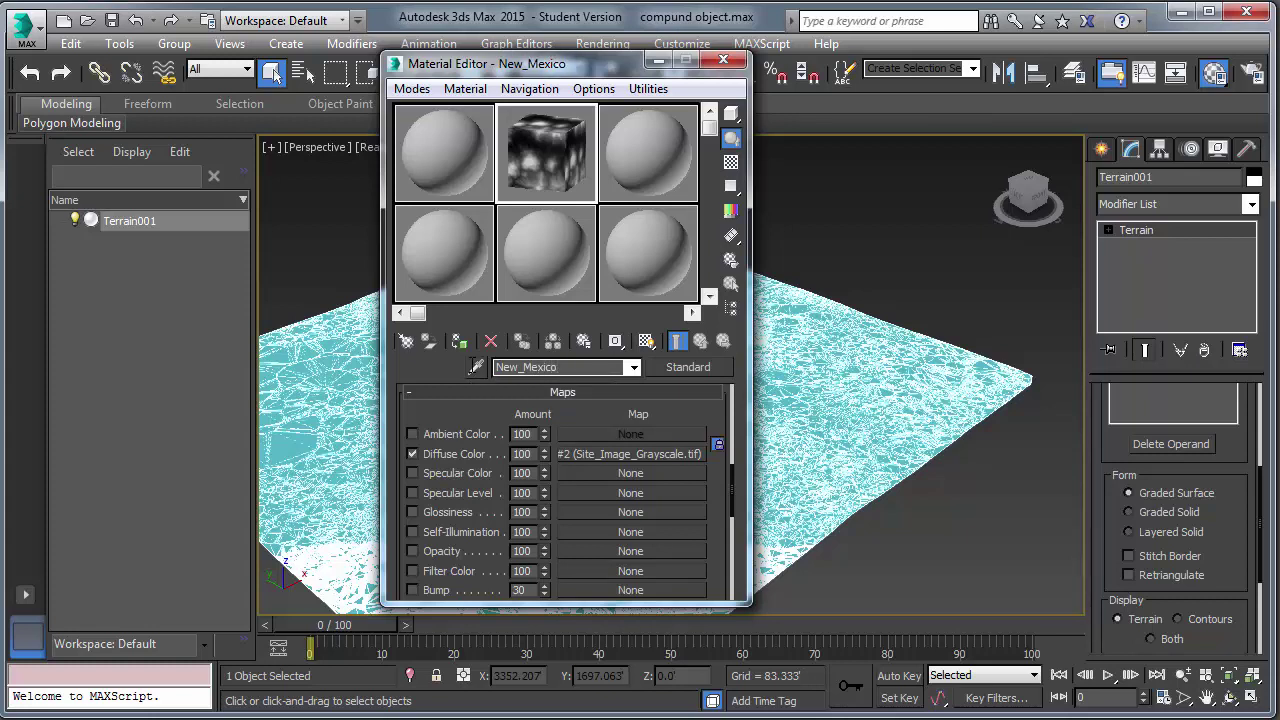
# Step: Assign New_Mexico to the terrain and close the Material Editor
pyautogui.moveTo(497, 65); pyautogui.dragTo(465, 70)
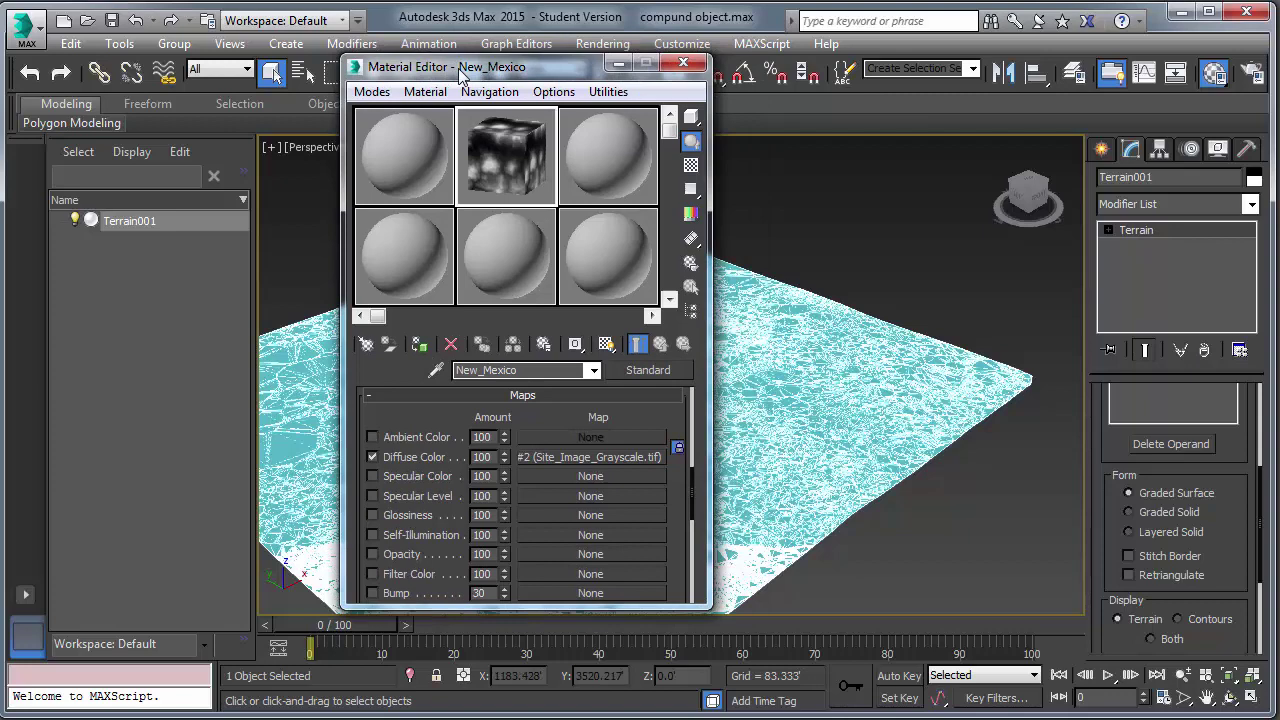
pyautogui.click(426, 347)
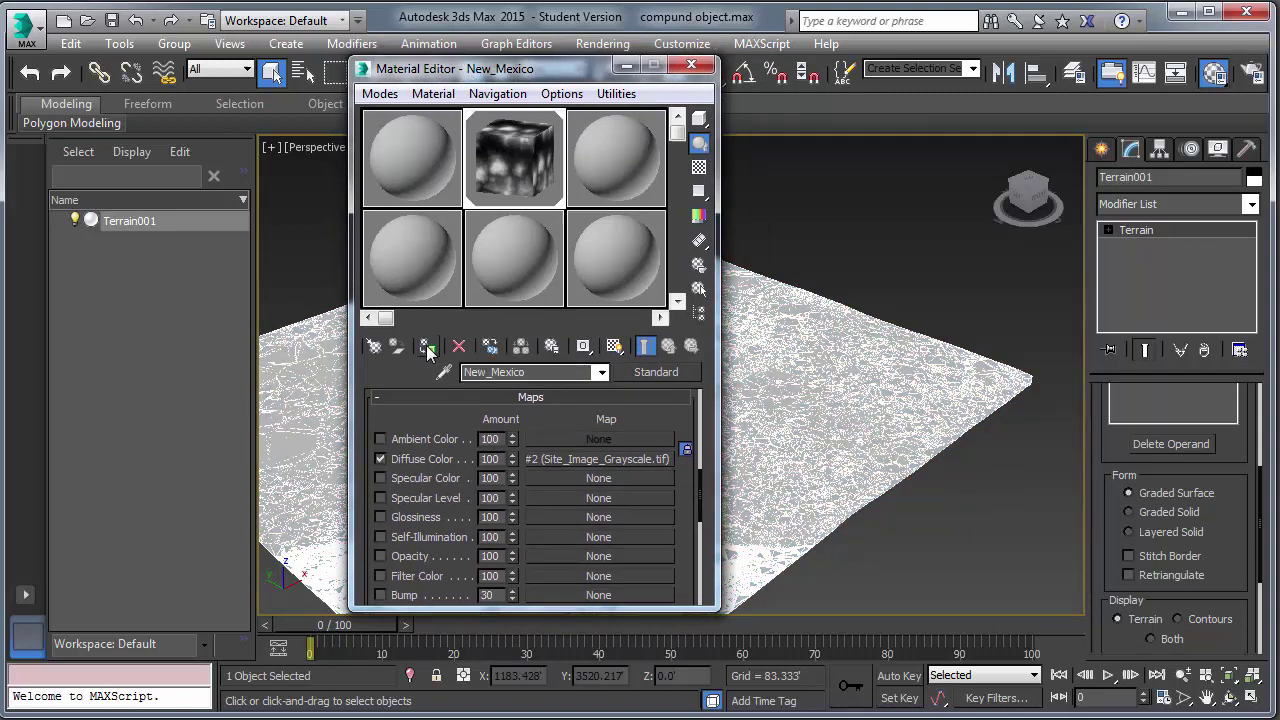
pyautogui.click(691, 67)
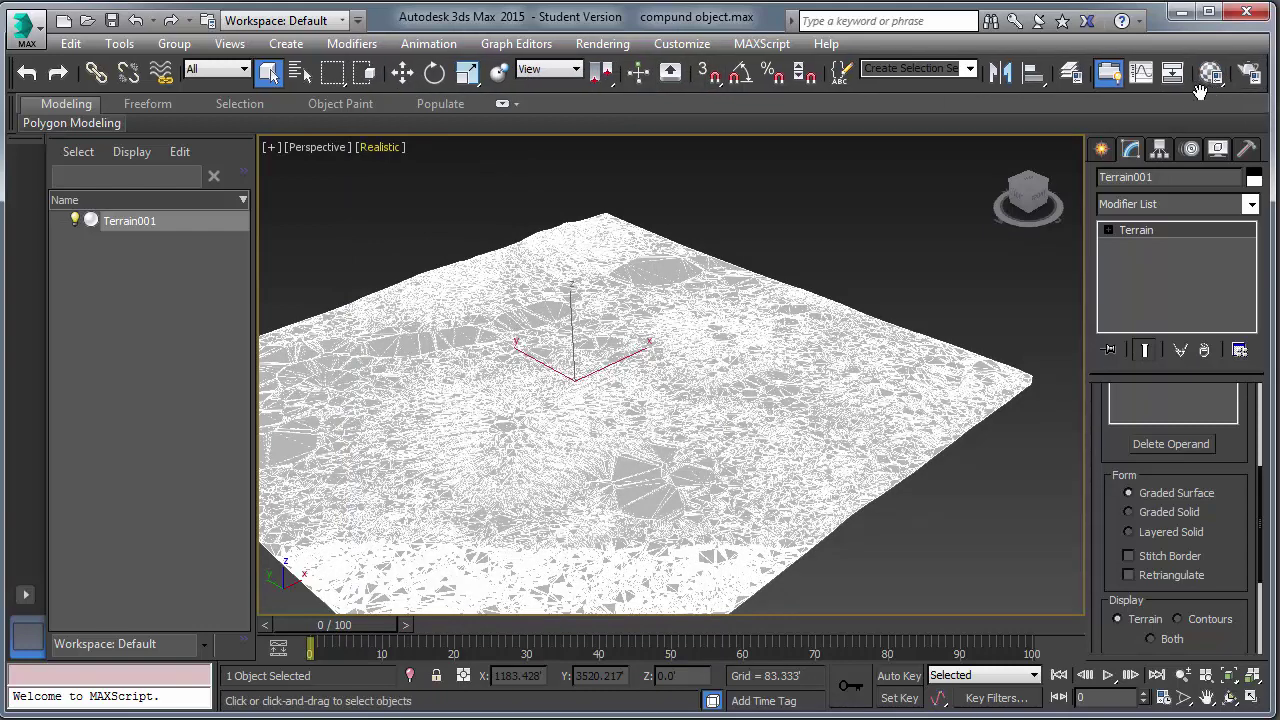
pyautogui.moveTo(1208, 90); pyautogui.dragTo(1030, 85)
pyautogui.click(1250, 74)
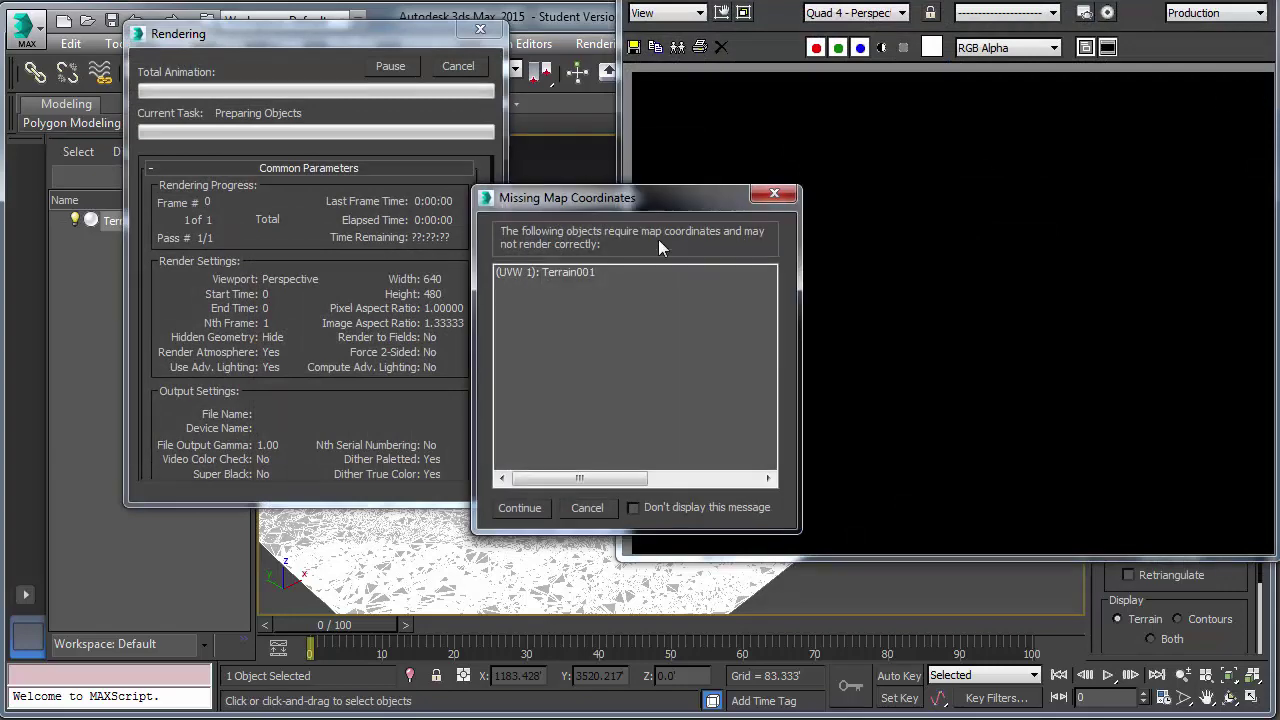
pyautogui.click(786, 199)
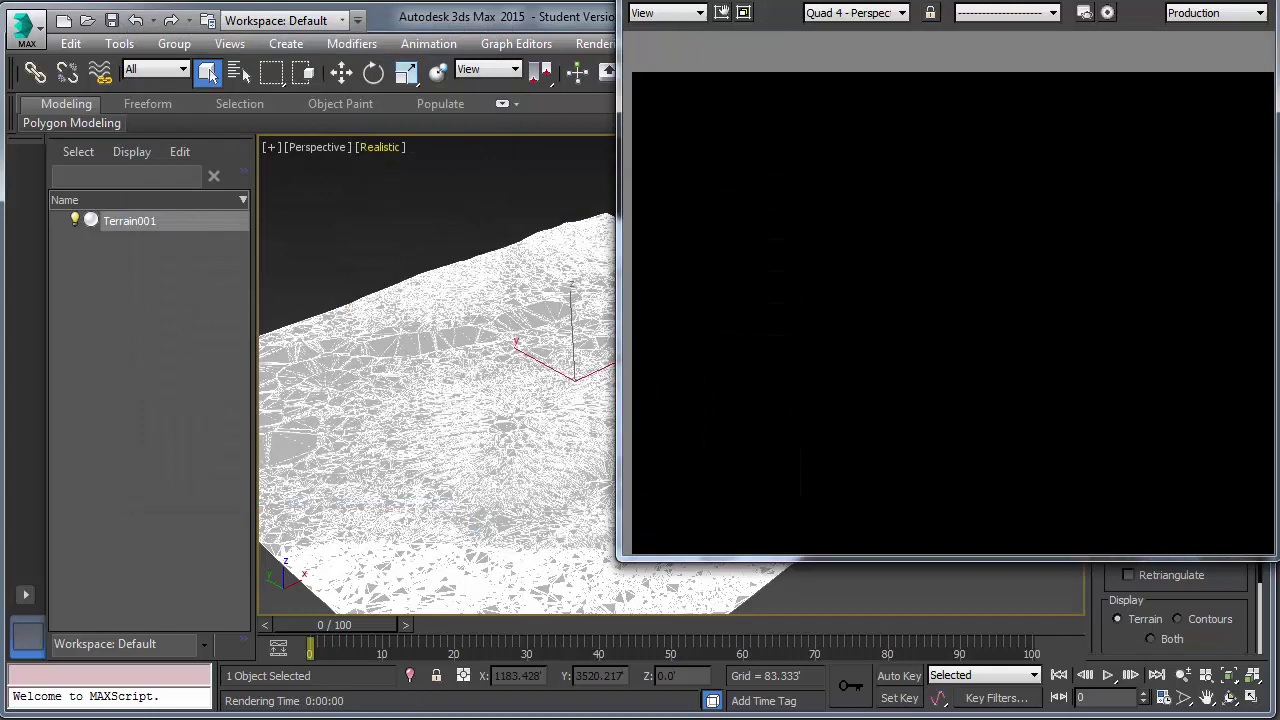
pyautogui.click(210, 74)
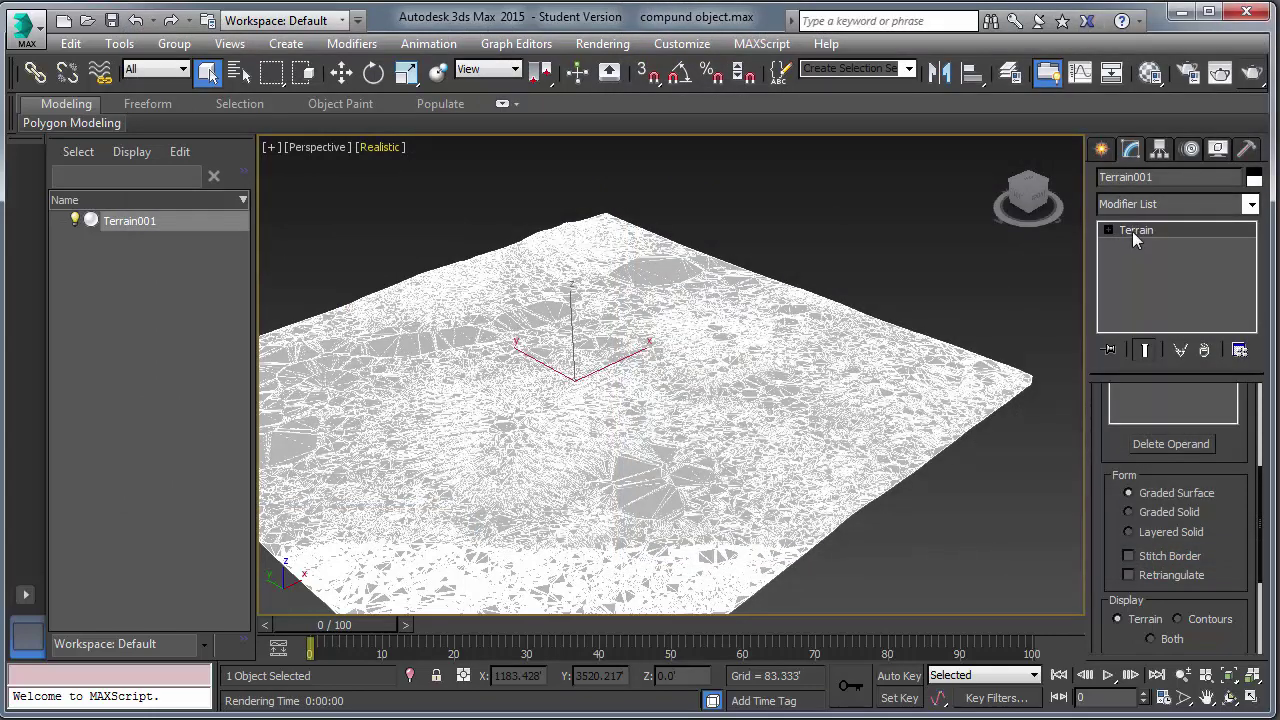
# Step: Add a UVW Map modifier to Terrain001 with Box mapping
pyautogui.click(1251, 204)
pyautogui.scroll(5, 1253, 340)
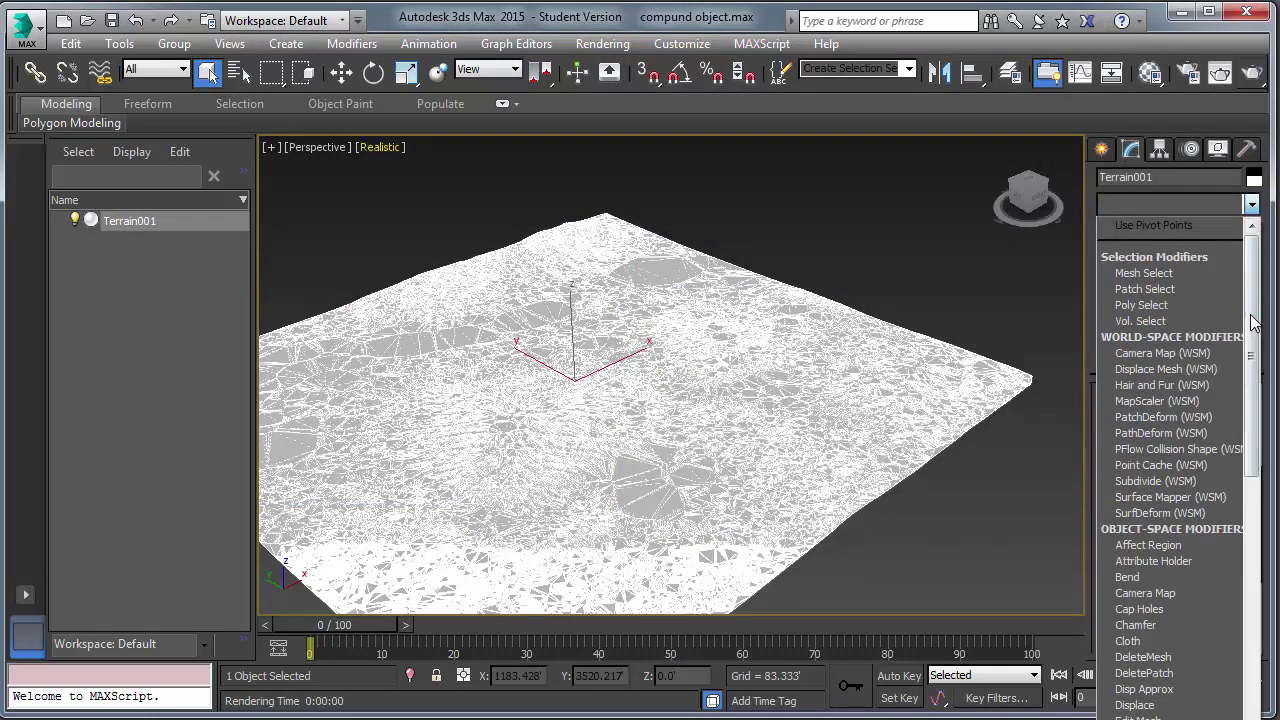
pyautogui.moveTo(1253, 340); pyautogui.dragTo(1253, 719)
pyautogui.press('Return')
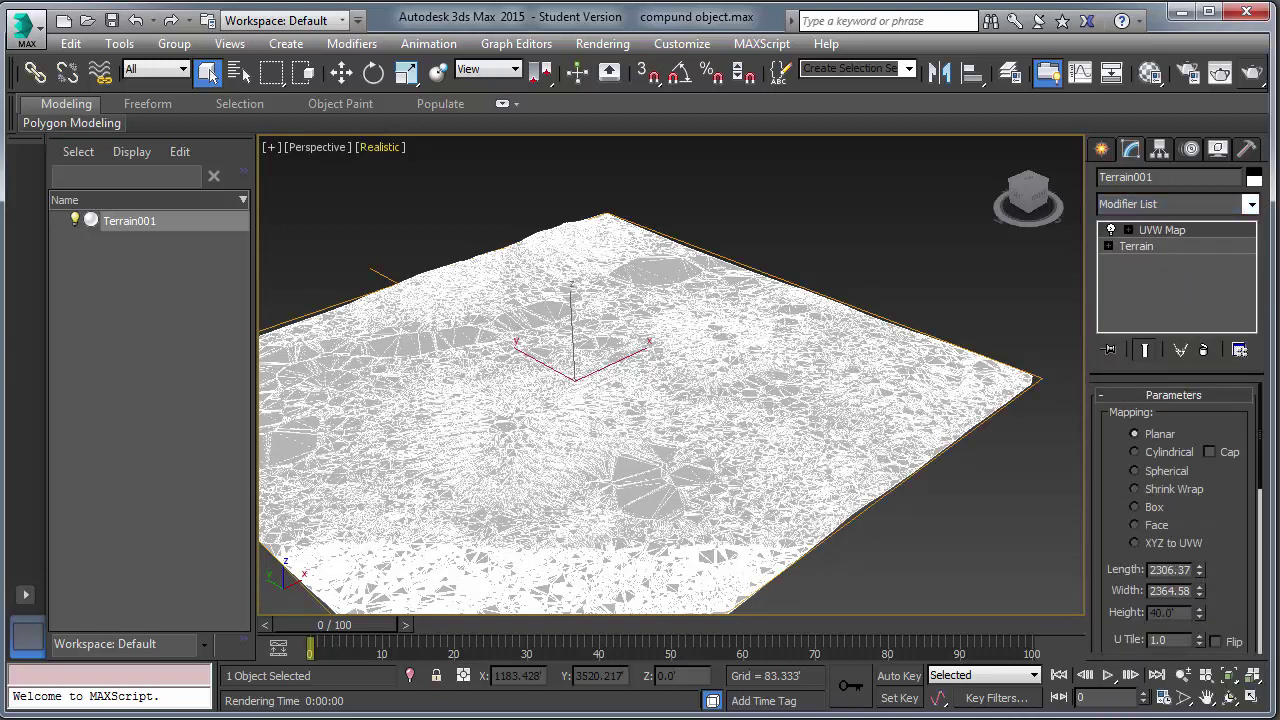
pyautogui.click(1134, 507)
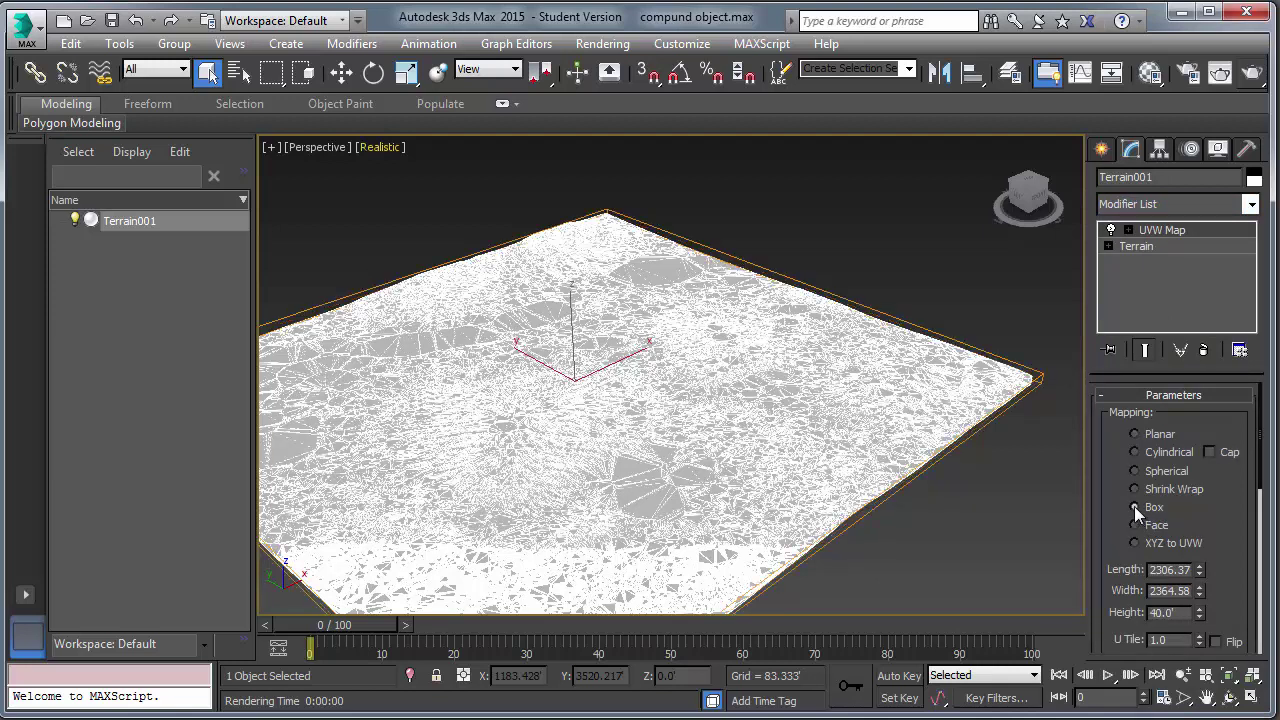
# Step: Bitmap-fit the UVW mapping to Site_Image_Grayscale.tif
pyautogui.scroll(-3, 1261, 522)
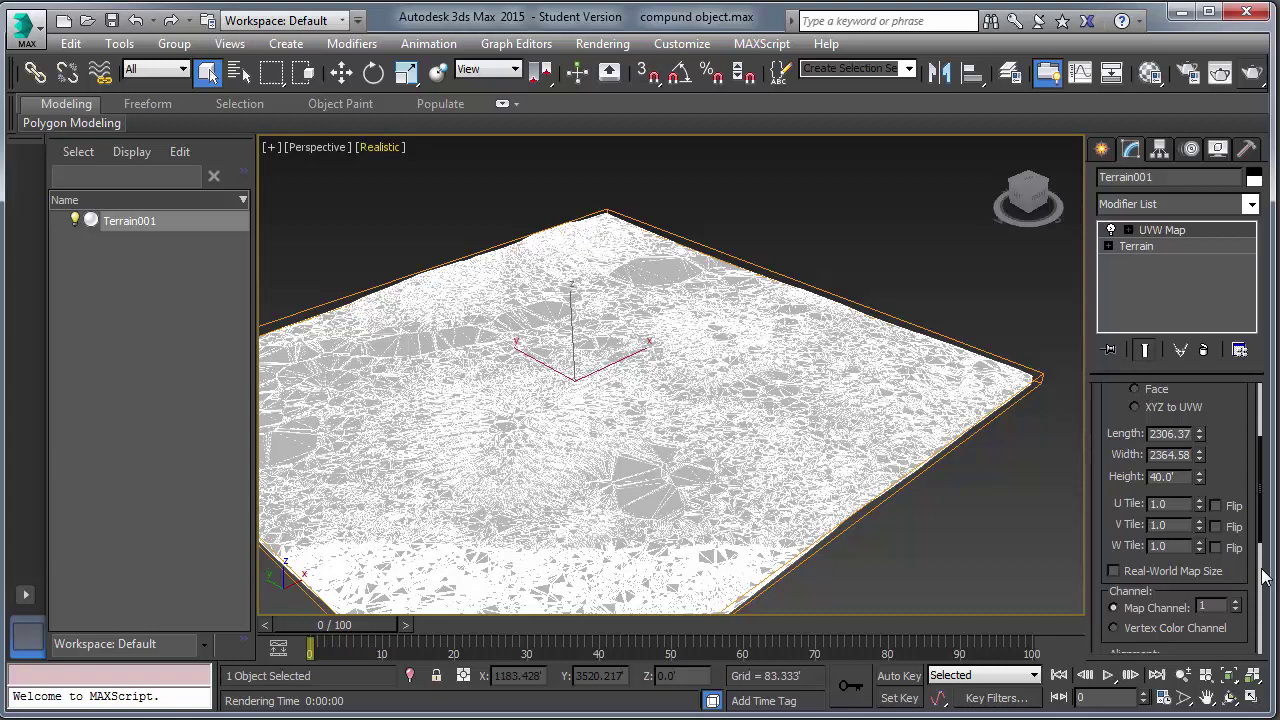
pyautogui.scroll(-3, 1261, 562)
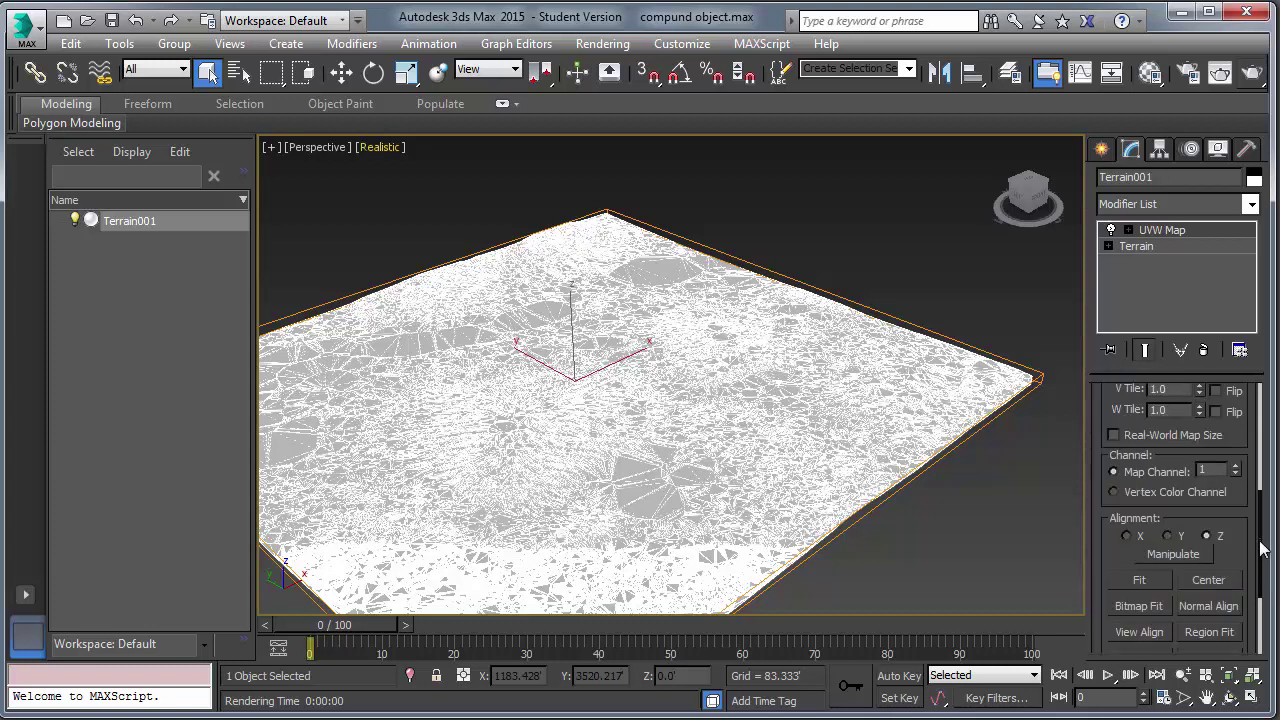
pyautogui.scroll(-4, 1261, 548)
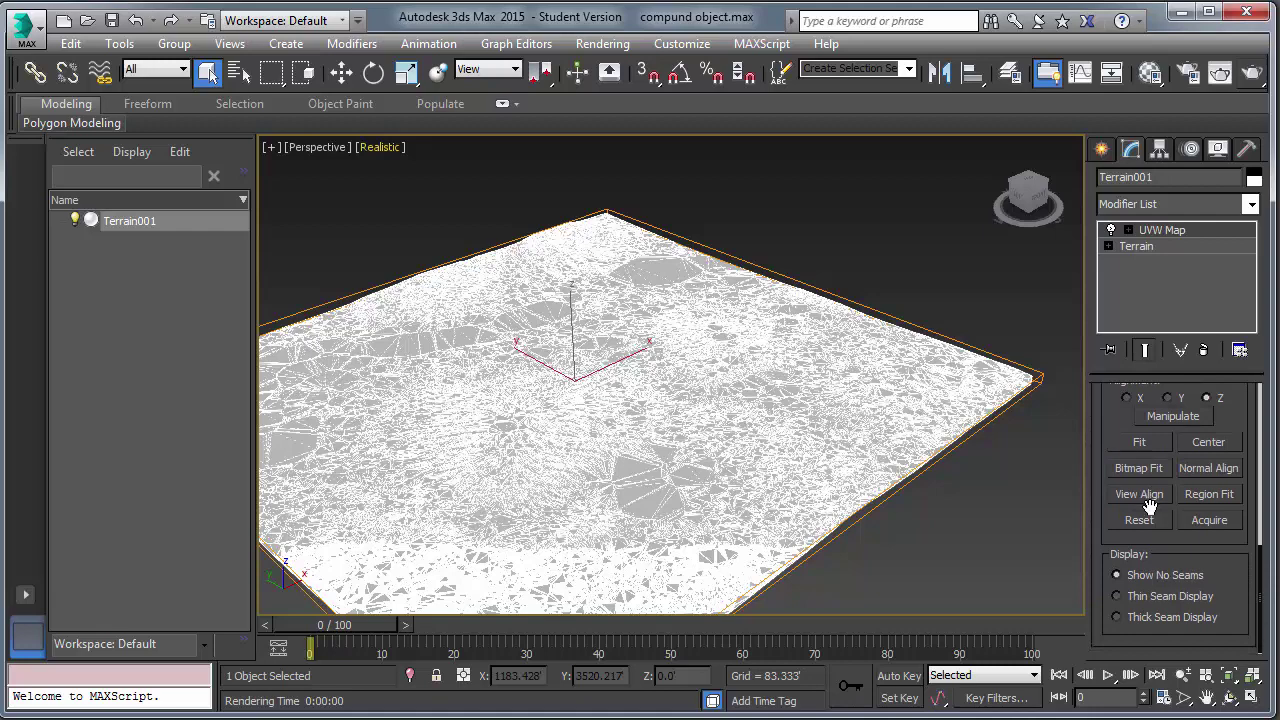
pyautogui.click(1147, 474)
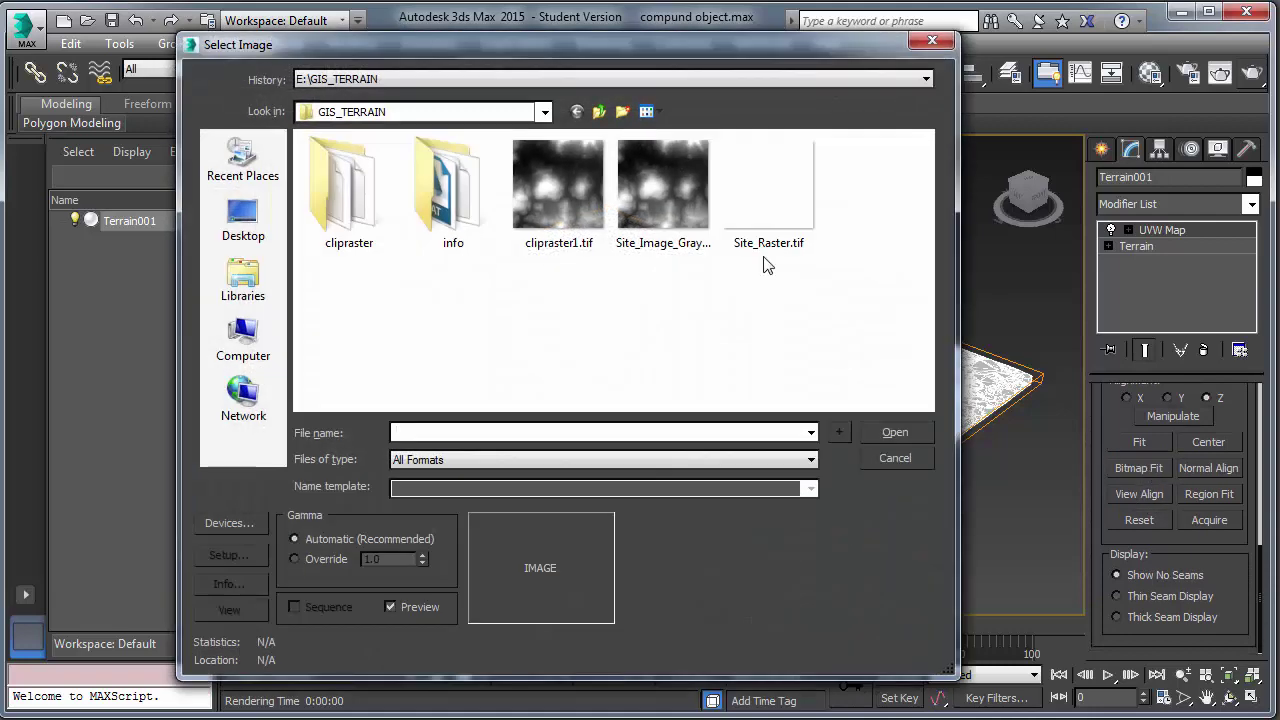
pyautogui.click(665, 203)
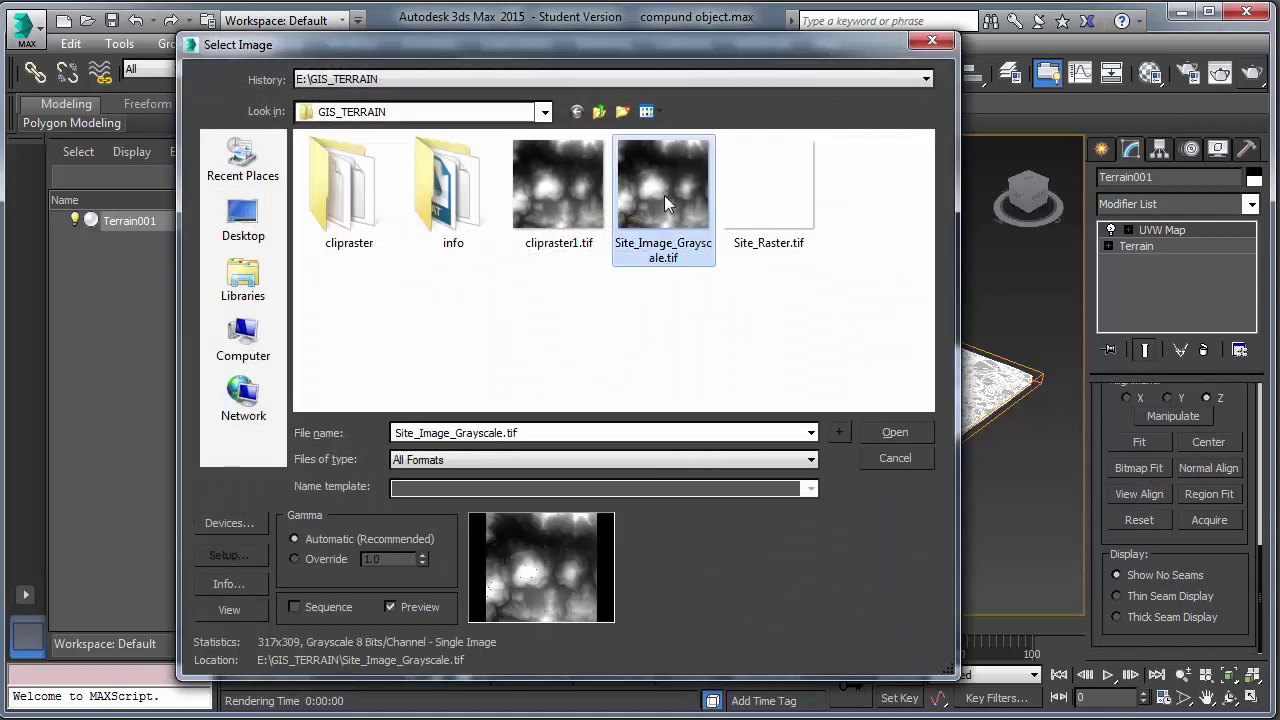
pyautogui.click(894, 433)
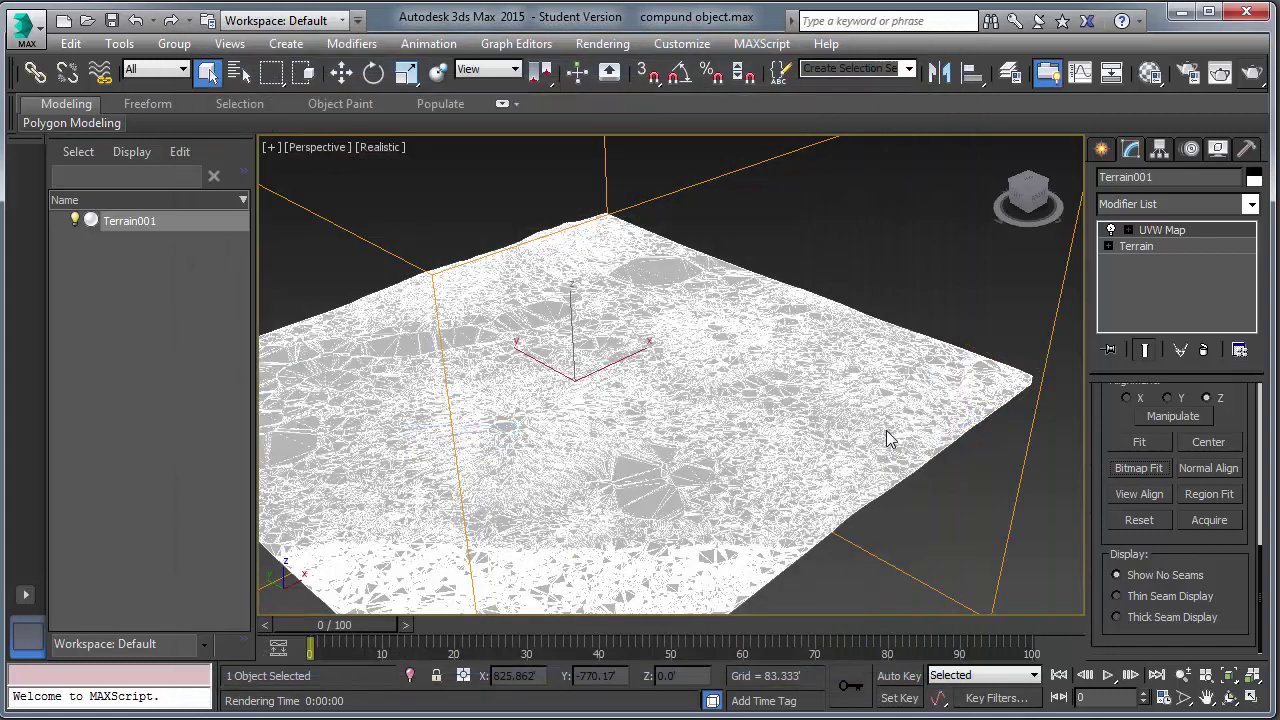
# Step: Deselect Terrain001, render it with the grayscale texture, then orbit and zoom in on its surface
pyautogui.click(903, 180)
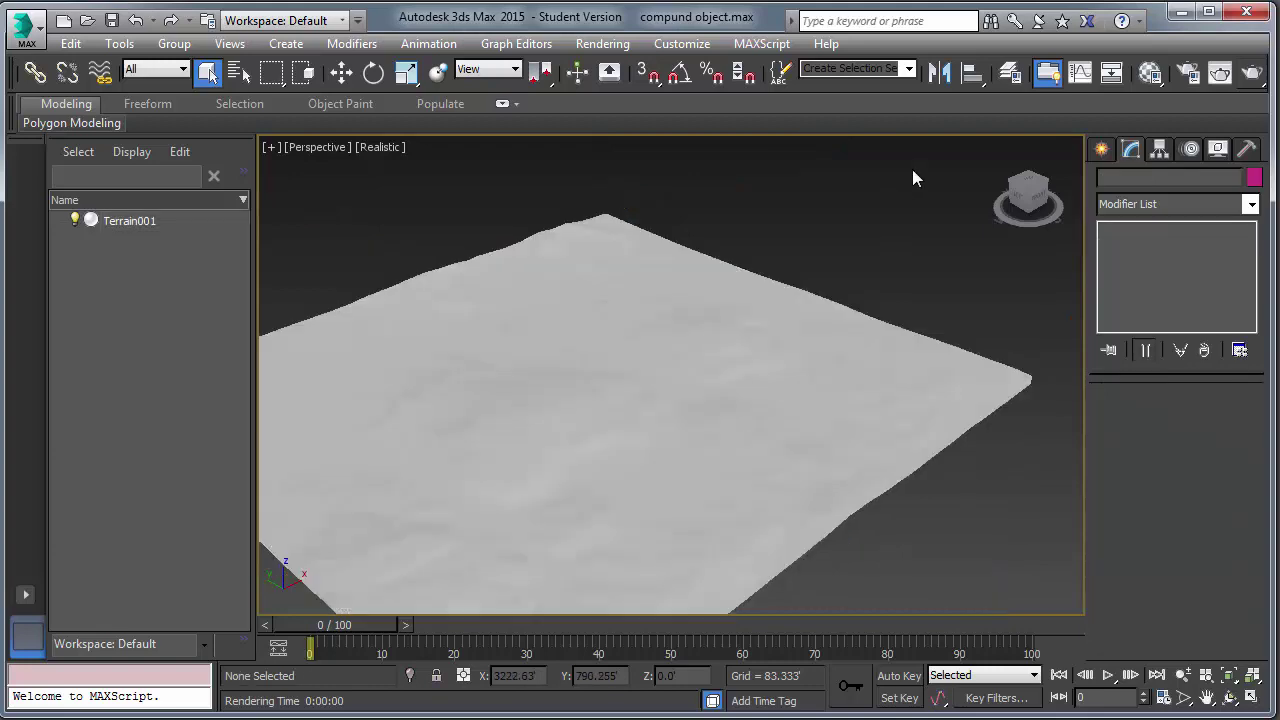
pyautogui.click(1252, 74)
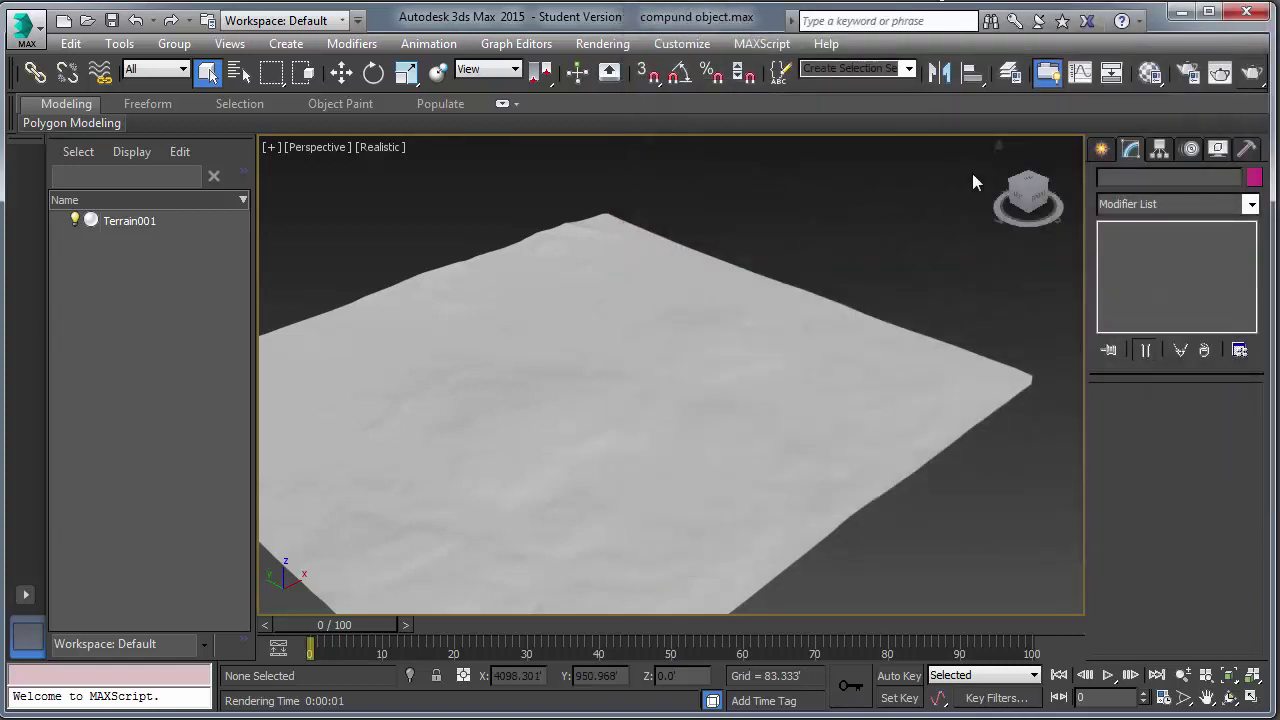
pyautogui.moveTo(1020, 194)
pyautogui.mouseDown()
pyautogui.moveTo(1020, 215)
pyautogui.moveTo(990, 188)
pyautogui.moveTo(1040, 200)
pyautogui.mouseUp()
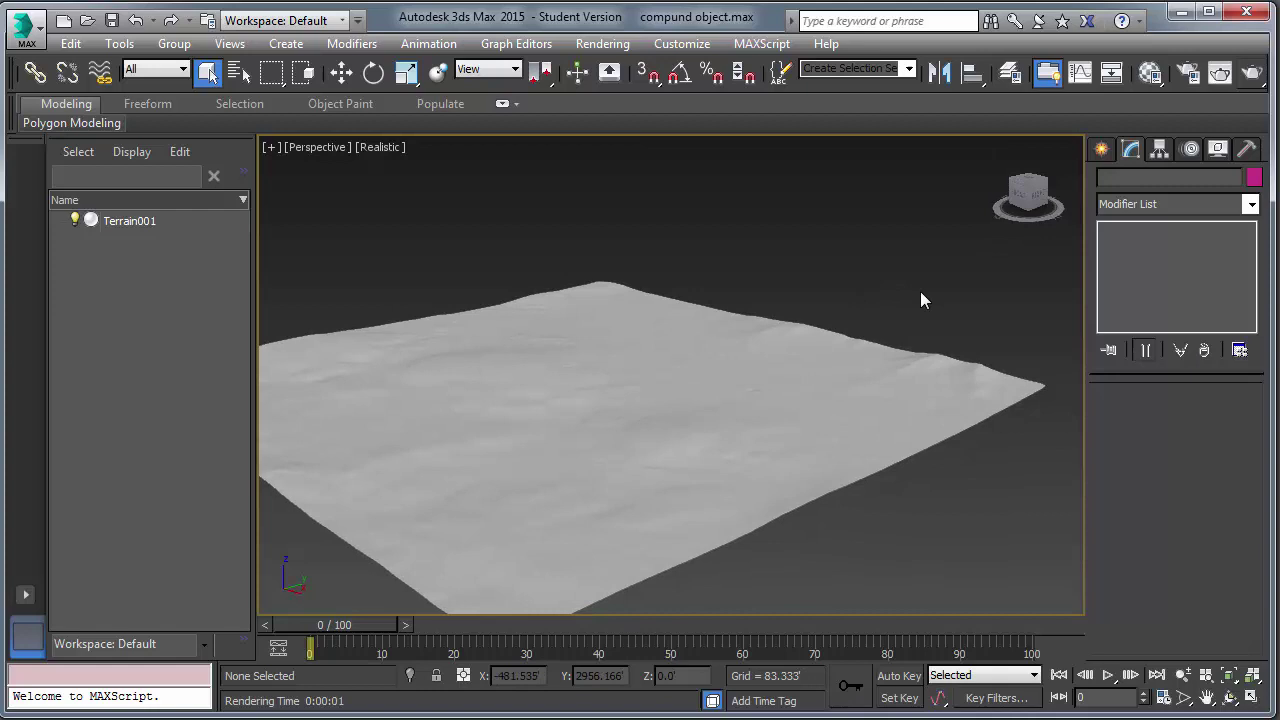
pyautogui.scroll(3, 668, 359)
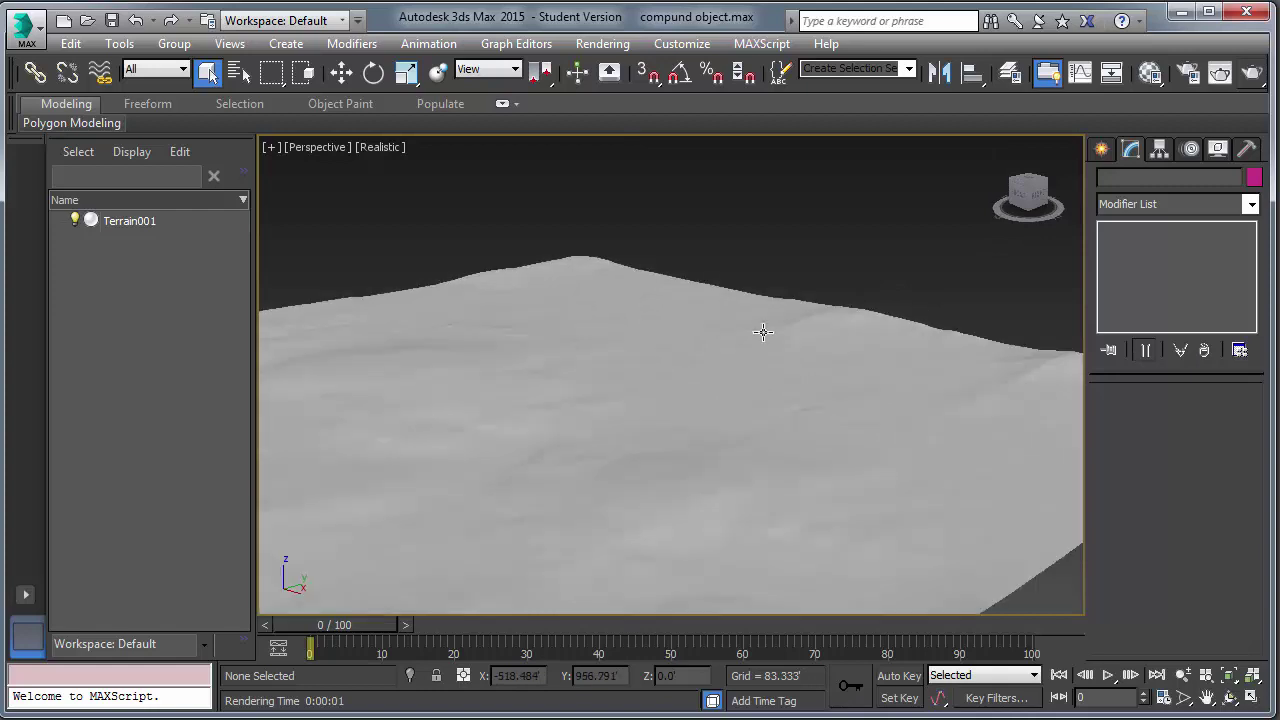